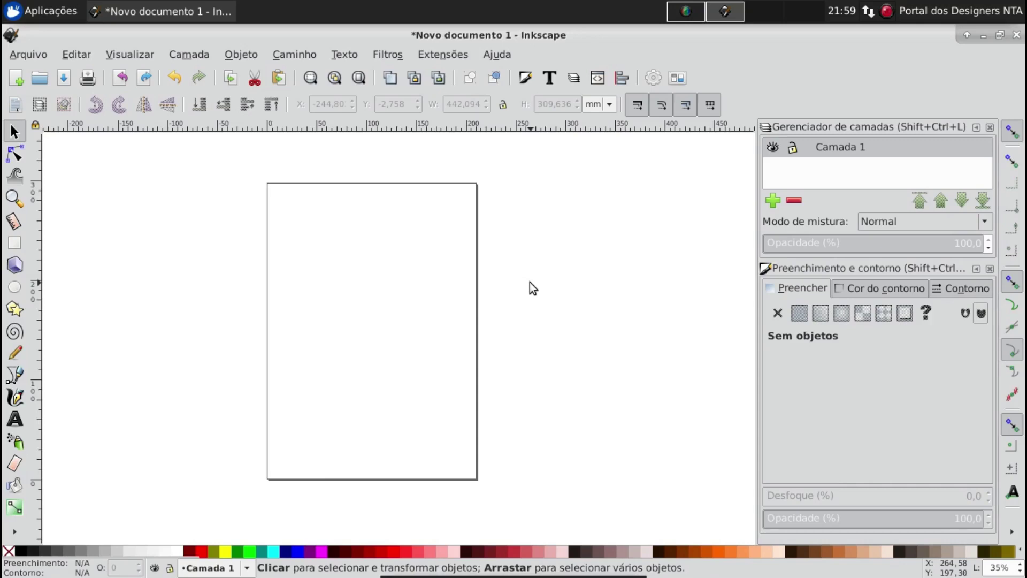
Activate the Eraser tool (width 10, mass 0) on the blank page.
{"action": "key", "text": "shift+e"}
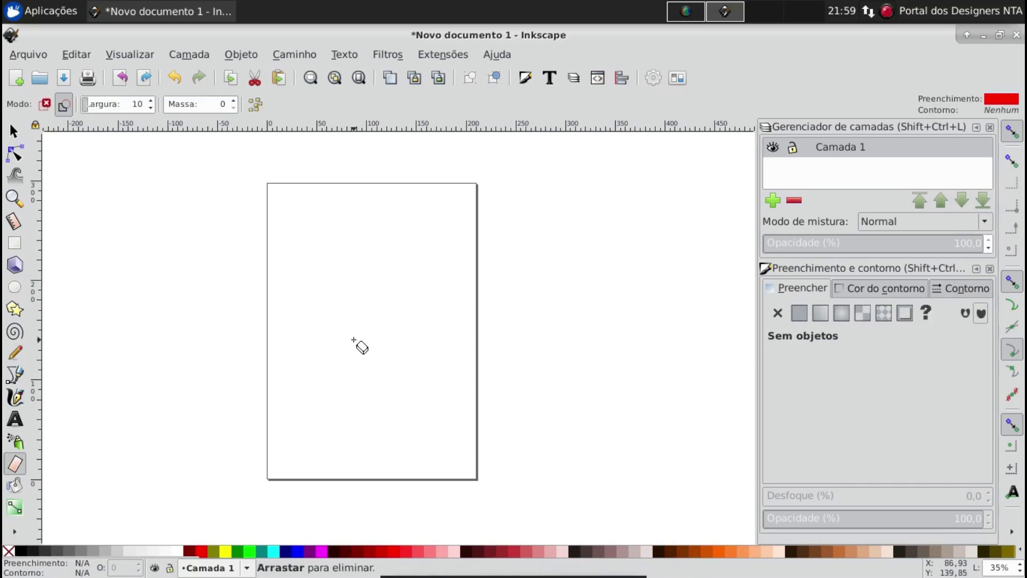
{"action": "key", "text": "s"}
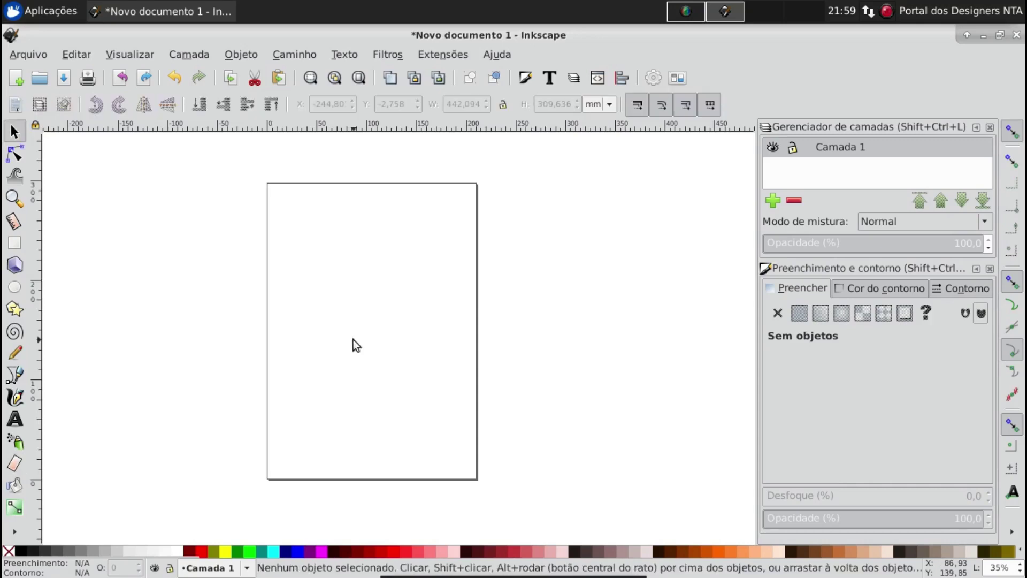
{"action": "left_click", "coordinate": [15, 463]}
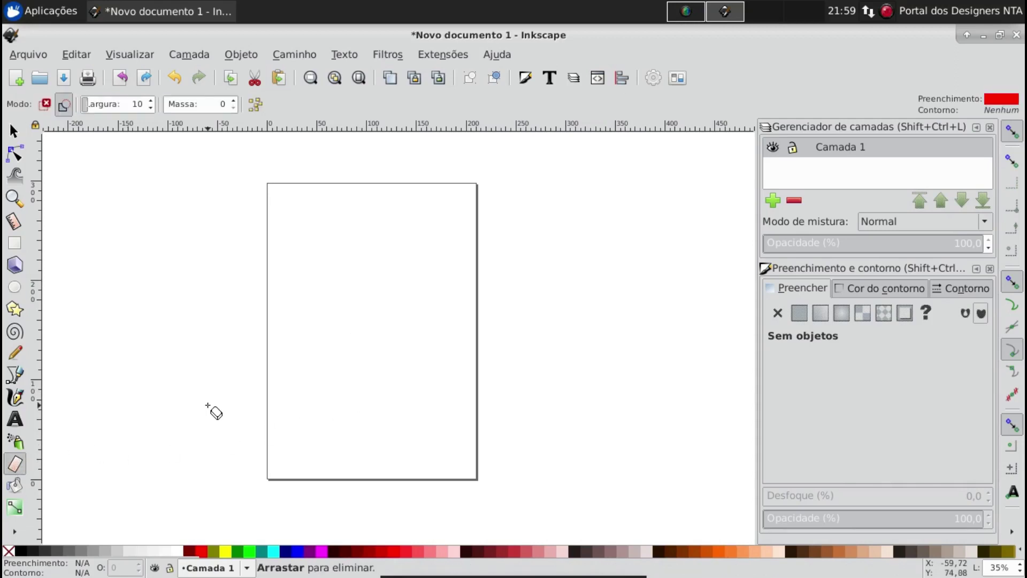
Draw a large brown rectangle and erase a diagonal band through its corner.
{"action": "key", "text": "r"}
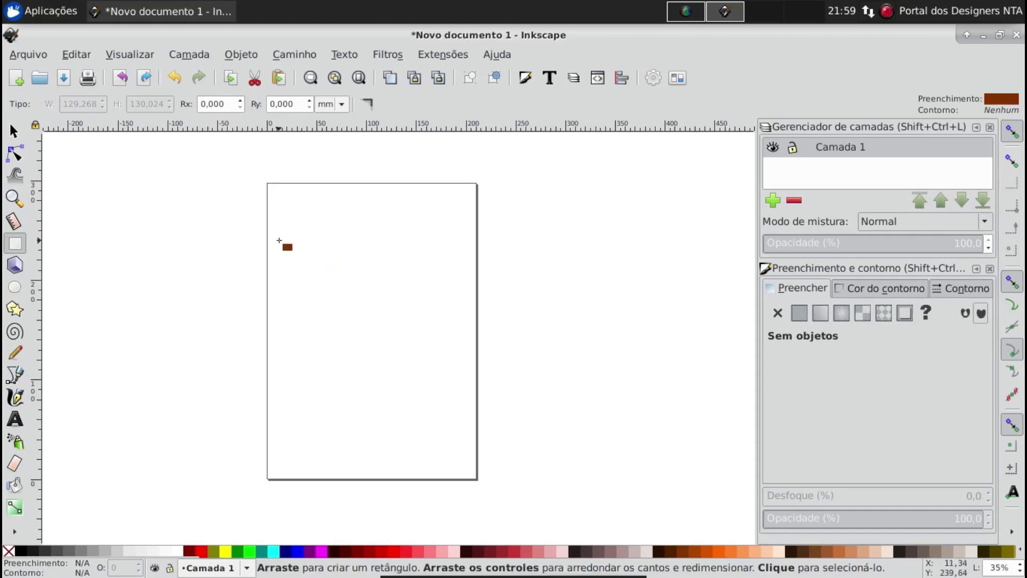
{"action": "mouse_move", "coordinate": [277, 239]}
{"action": "left_mouse_down"}
{"action": "mouse_move", "coordinate": [384, 330]}
{"action": "mouse_move", "coordinate": [456, 431]}
{"action": "left_mouse_up"}
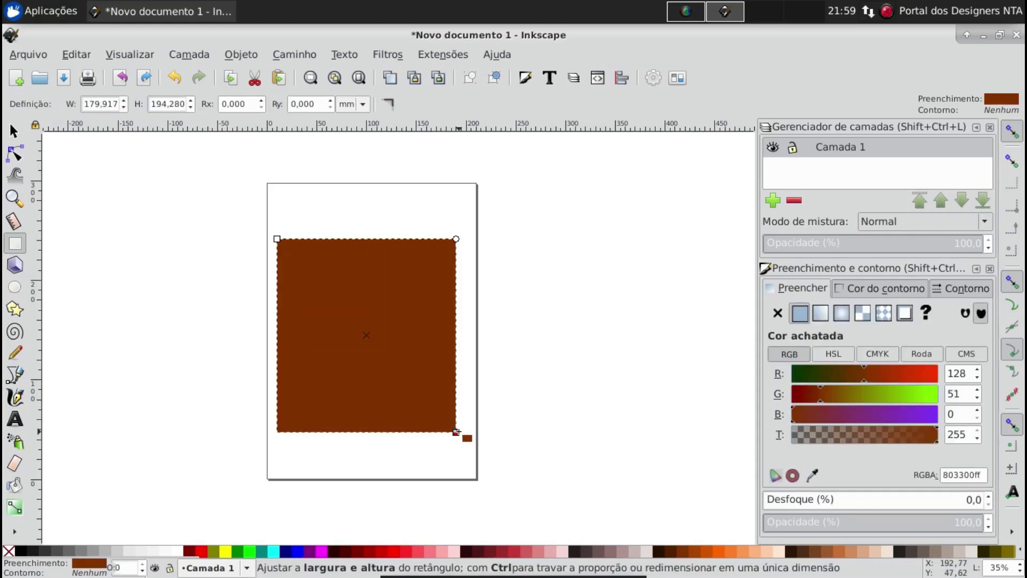
{"action": "key", "text": "shift+e"}
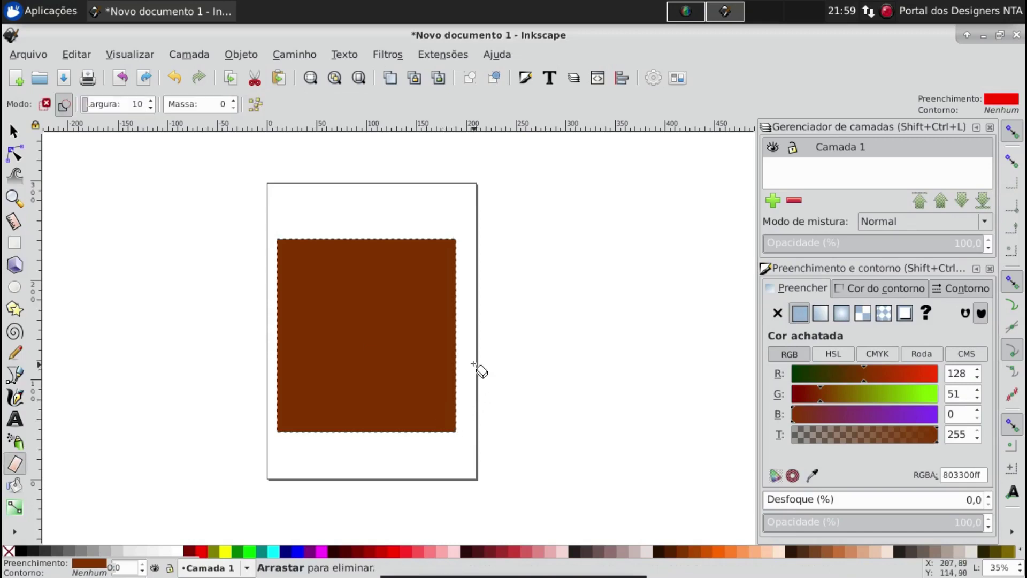
{"action": "left_click_drag", "start_coordinate": [477, 357], "coordinate": [358, 468]}
Erase more diagonal bands in both directions, forming a diamond lattice.
{"action": "left_click_drag", "start_coordinate": [489, 294], "coordinate": [273, 413]}
{"action": "mouse_move", "coordinate": [437, 229]}
{"action": "left_mouse_down"}
{"action": "mouse_move", "coordinate": [416, 255]}
{"action": "mouse_move", "coordinate": [244, 334]}
{"action": "left_mouse_up"}
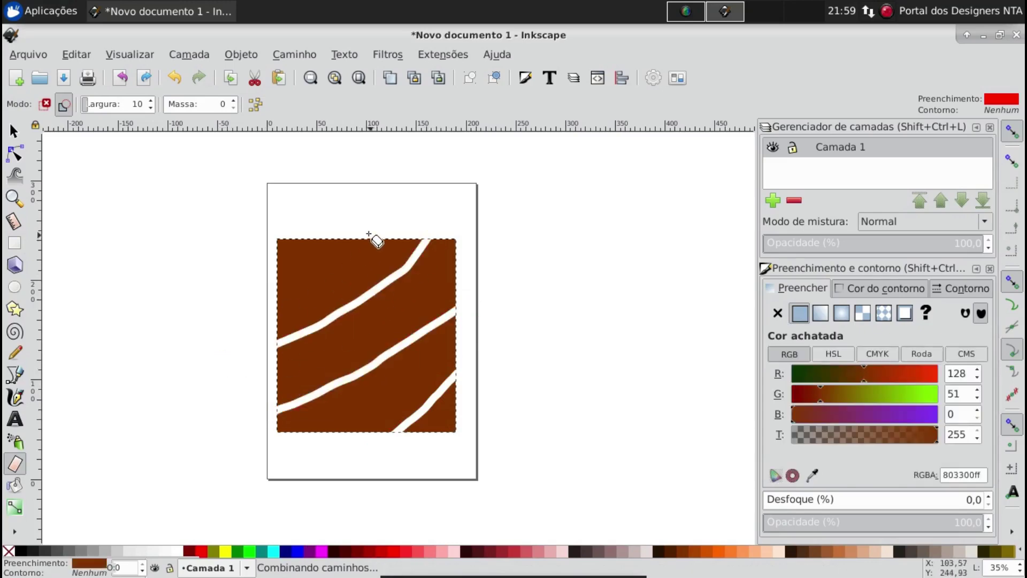
{"action": "left_click_drag", "start_coordinate": [364, 230], "coordinate": [222, 310]}
{"action": "left_click_drag", "start_coordinate": [319, 239], "coordinate": [219, 294]}
{"action": "left_click_drag", "start_coordinate": [278, 215], "coordinate": [456, 355]}
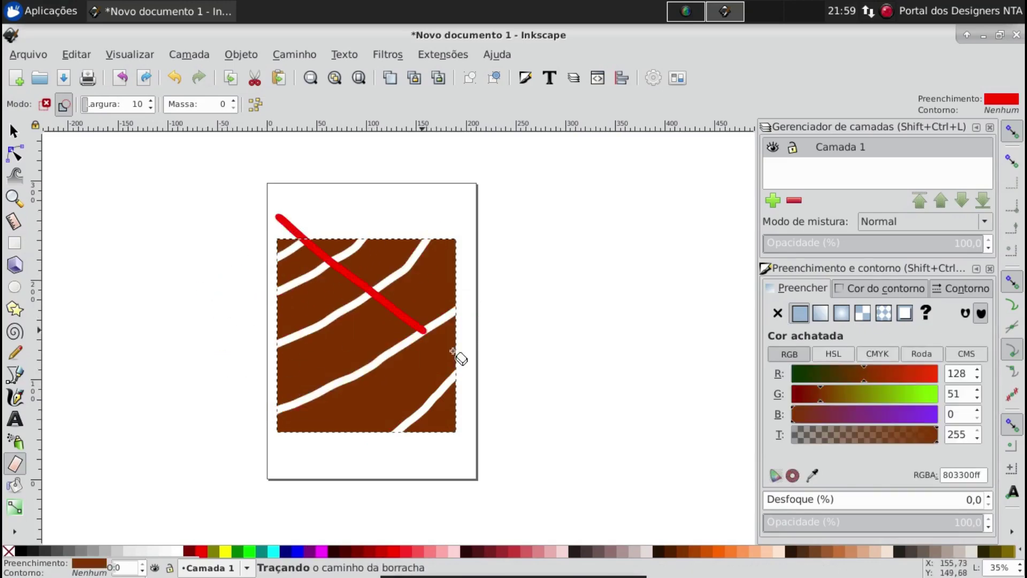
{"action": "left_click_drag", "start_coordinate": [374, 220], "coordinate": [508, 348]}
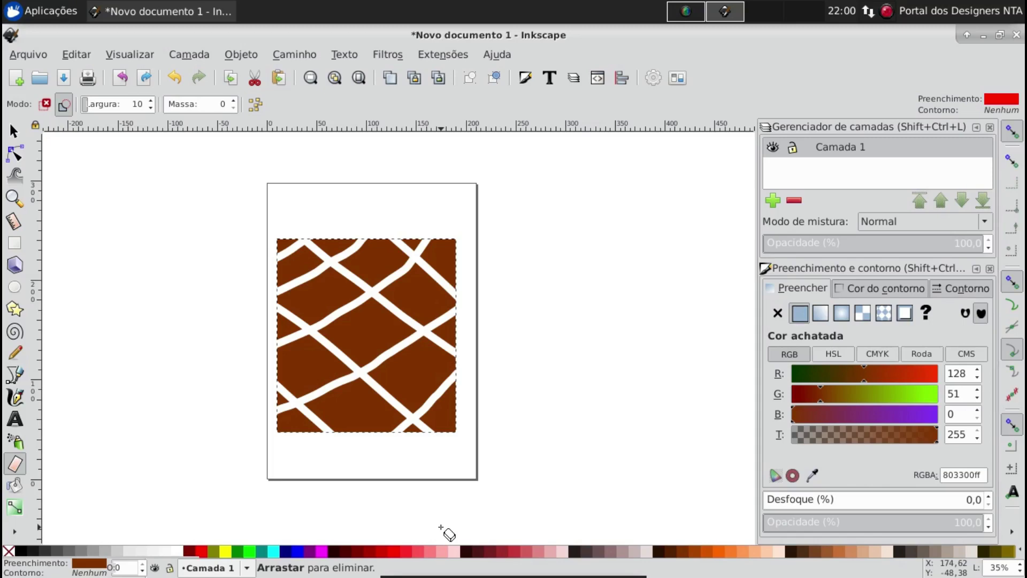
Erase two broad bands at width 40, then set the eraser to width 25, mass 40.
{"action": "left_click", "coordinate": [150, 100]}
{"action": "left_click", "coordinate": [150, 100]}
{"action": "left_click_drag", "start_coordinate": [267, 294], "coordinate": [465, 340]}
{"action": "left_click_drag", "start_coordinate": [267, 366], "coordinate": [465, 409]}
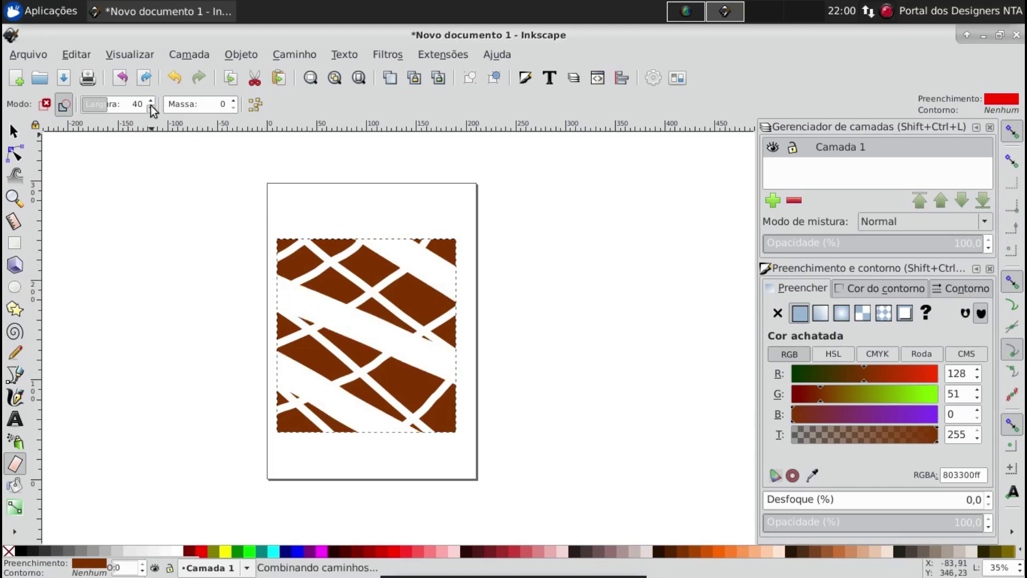
{"action": "left_click", "coordinate": [150, 108]}
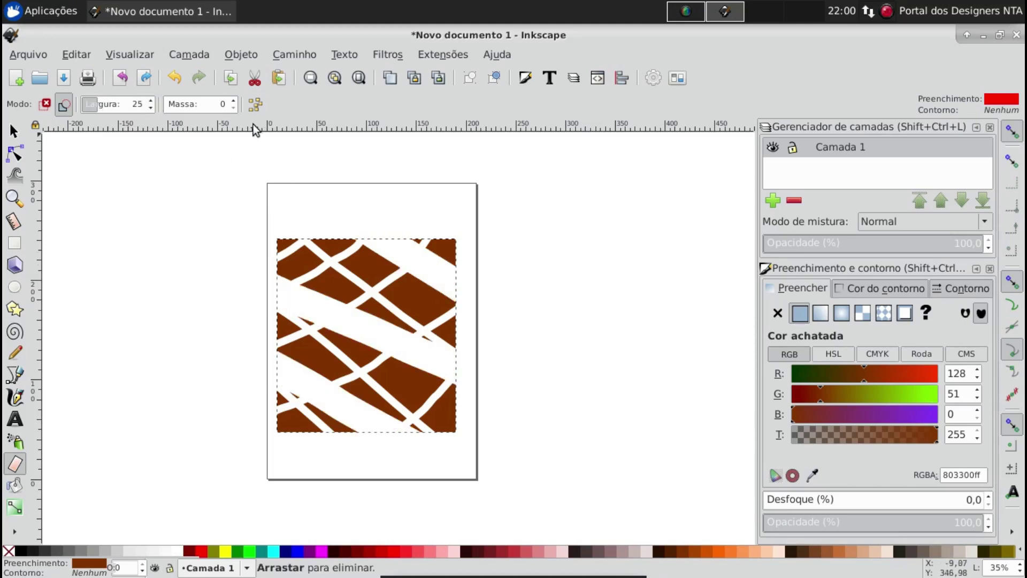
{"action": "left_click", "coordinate": [234, 101]}
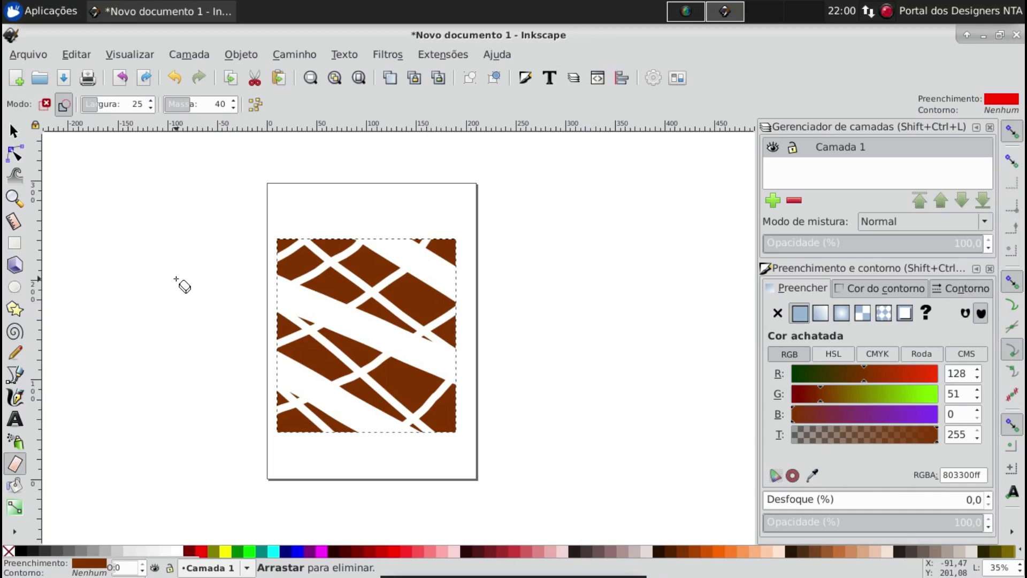
Draw a green-filled ellipse to the right of the page.
{"action": "key", "text": "e"}
{"action": "left_click_drag", "start_coordinate": [493, 265], "coordinate": [631, 421]}
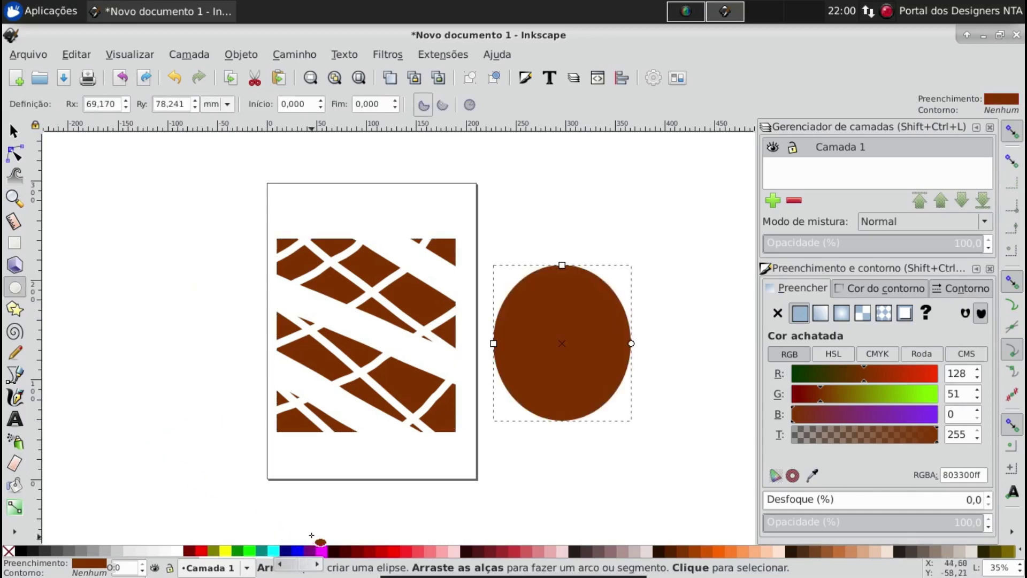
{"action": "left_click", "coordinate": [237, 551]}
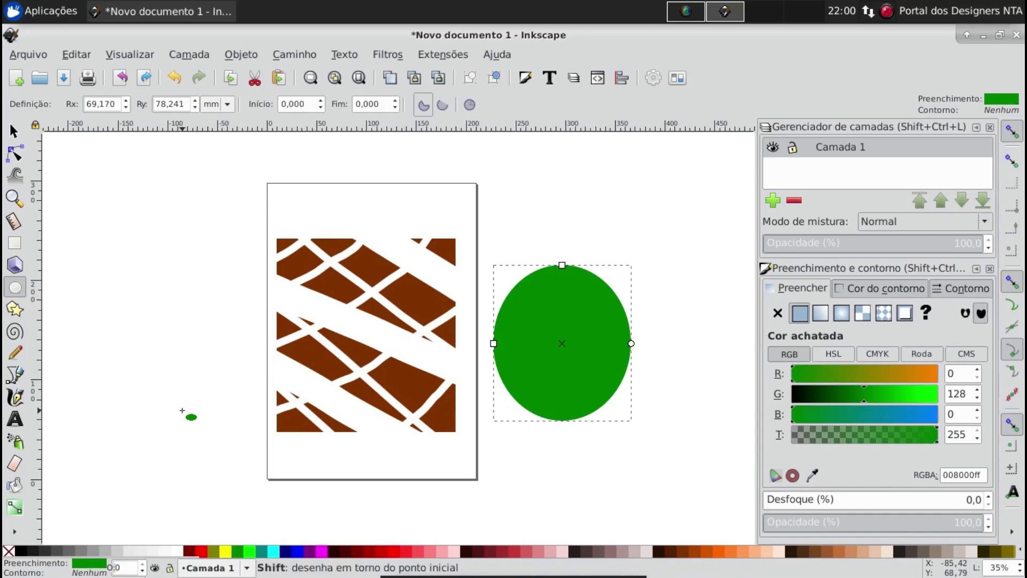
Erase a notch at the ellipse's top-right and a white band across it.
{"action": "key", "text": "shift+e"}
{"action": "left_click_drag", "start_coordinate": [625, 266], "coordinate": [596, 305]}
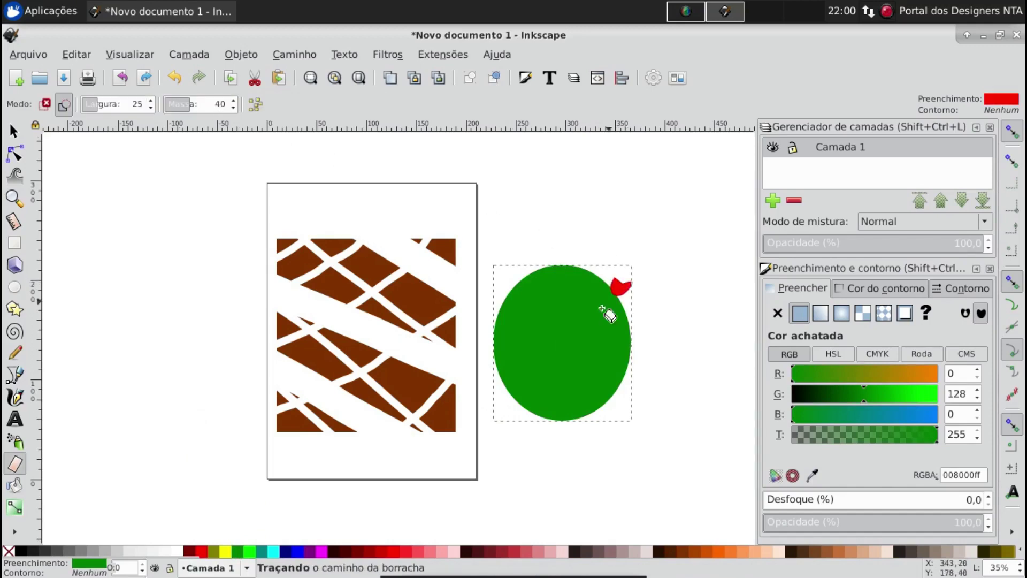
{"action": "left_click_drag", "start_coordinate": [639, 345], "coordinate": [481, 398]}
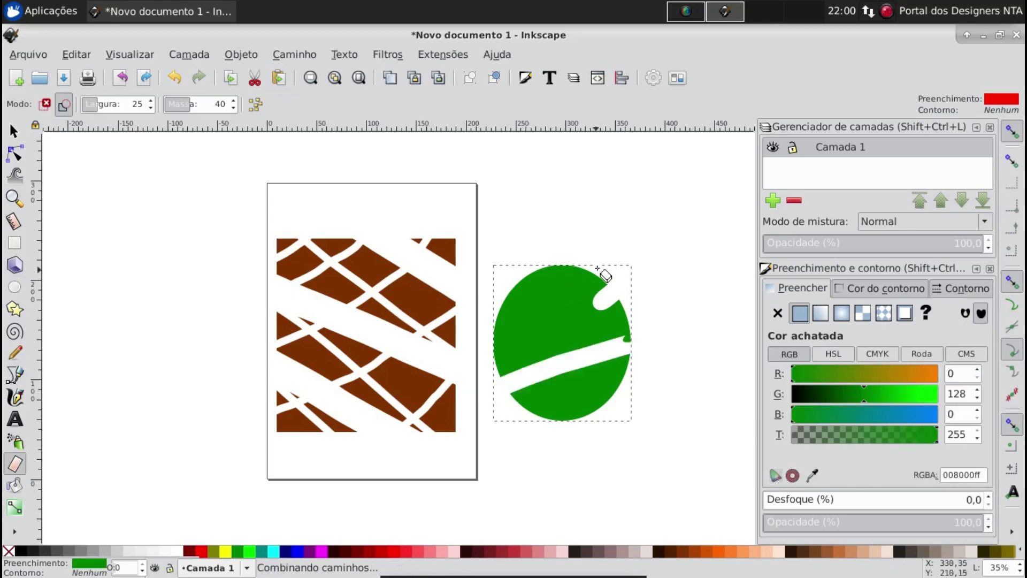
Punch many small oval holes and edge notches throughout the green ellipse.
{"action": "left_click_drag", "start_coordinate": [599, 270], "coordinate": [577, 281]}
{"action": "mouse_move", "coordinate": [562, 319]}
{"action": "left_mouse_down"}
{"action": "mouse_move", "coordinate": [556, 329]}
{"action": "mouse_move", "coordinate": [494, 329]}
{"action": "left_mouse_up"}
{"action": "left_click_drag", "start_coordinate": [535, 287], "coordinate": [535, 302]}
{"action": "left_click_drag", "start_coordinate": [535, 337], "coordinate": [532, 353]}
{"action": "left_click_drag", "start_coordinate": [583, 388], "coordinate": [589, 400]}
{"action": "left_click_drag", "start_coordinate": [551, 406], "coordinate": [557, 412]}
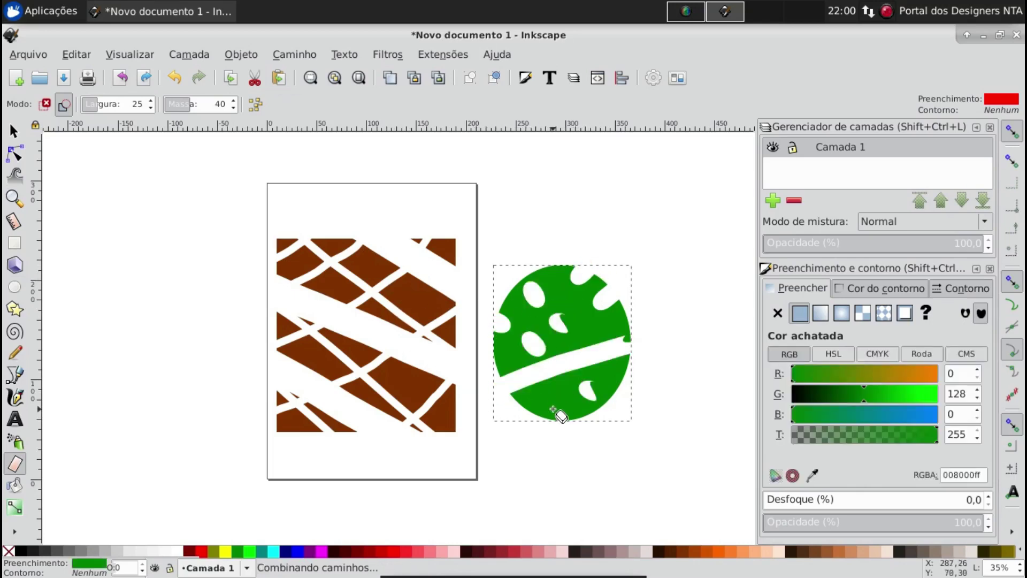
{"action": "left_click_drag", "start_coordinate": [590, 313], "coordinate": [589, 334]}
{"action": "left_click_drag", "start_coordinate": [559, 294], "coordinate": [564, 302]}
{"action": "left_click_drag", "start_coordinate": [554, 318], "coordinate": [543, 314]}
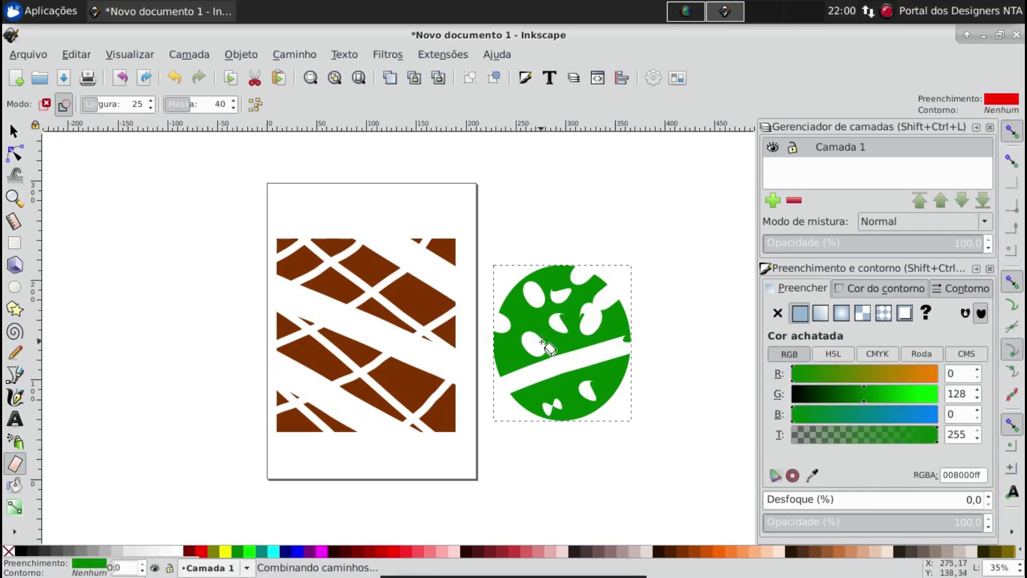
{"action": "left_click_drag", "start_coordinate": [508, 350], "coordinate": [521, 360]}
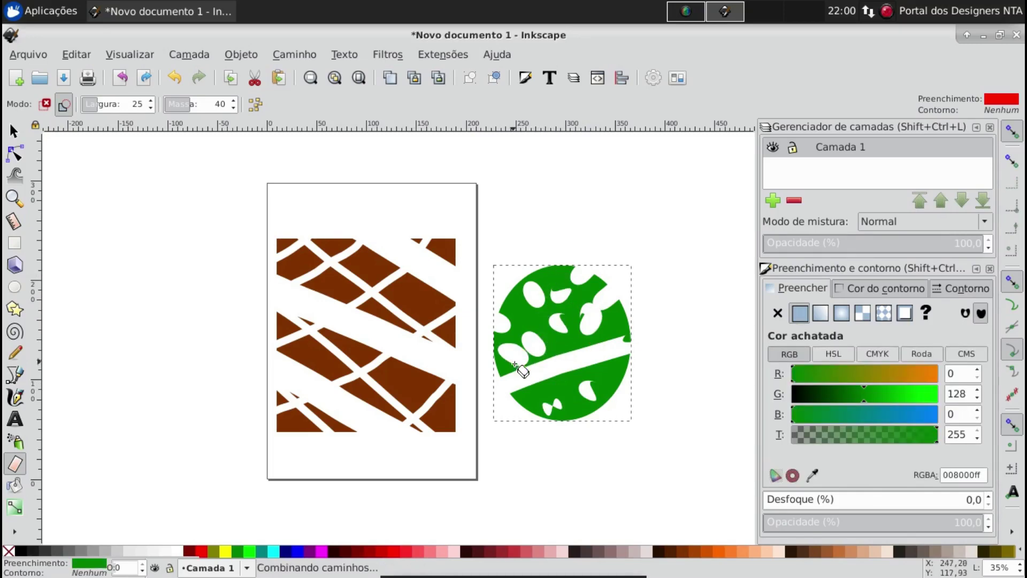
{"action": "mouse_move", "coordinate": [607, 372]}
{"action": "left_mouse_down"}
{"action": "mouse_move", "coordinate": [615, 383]}
{"action": "mouse_move", "coordinate": [573, 380]}
{"action": "mouse_move", "coordinate": [540, 409]}
{"action": "left_mouse_up"}
{"action": "mouse_move", "coordinate": [613, 353]}
{"action": "left_mouse_down"}
{"action": "mouse_move", "coordinate": [599, 330]}
{"action": "mouse_move", "coordinate": [560, 352]}
{"action": "mouse_move", "coordinate": [530, 312]}
{"action": "mouse_move", "coordinate": [511, 319]}
{"action": "left_mouse_up"}
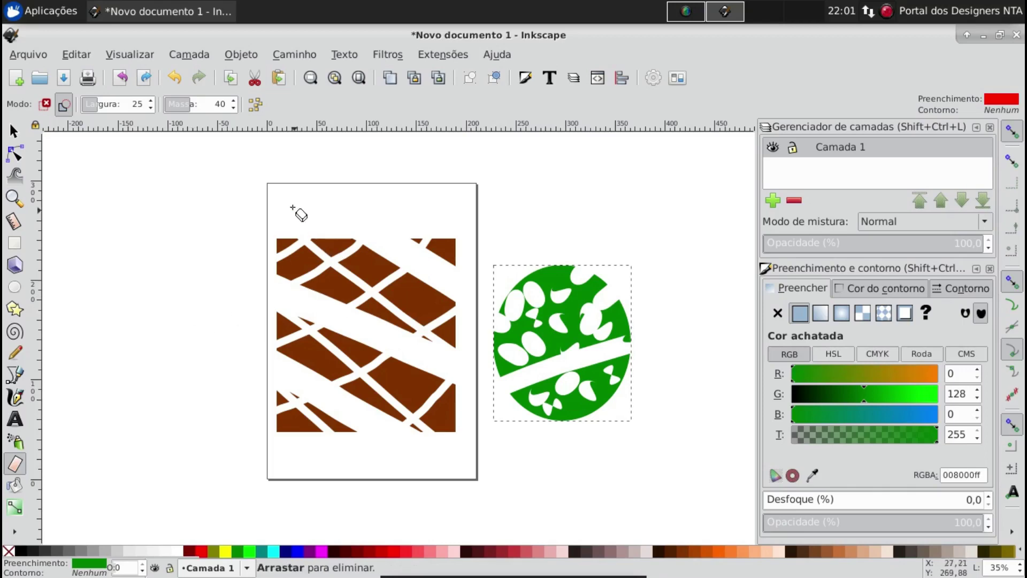
Erase larger blotches across the green ellipse's upper half, lowering eraser mass to 21.
{"action": "left_click_drag", "start_coordinate": [538, 264], "coordinate": [578, 309]}
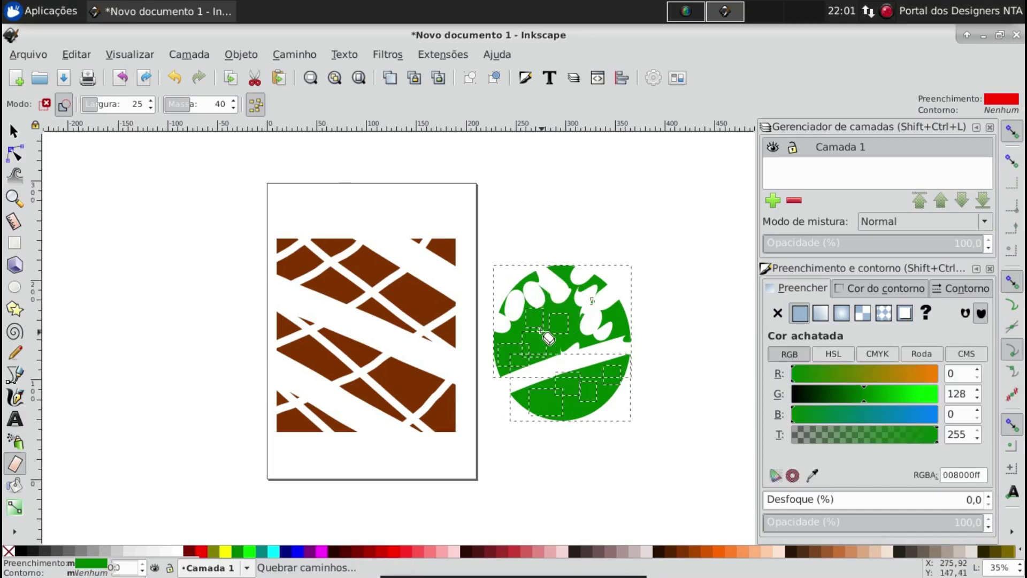
{"action": "mouse_move", "coordinate": [527, 345]}
{"action": "left_mouse_down"}
{"action": "mouse_move", "coordinate": [537, 348]}
{"action": "mouse_move", "coordinate": [505, 361]}
{"action": "left_mouse_up"}
{"action": "mouse_move", "coordinate": [551, 418]}
{"action": "left_mouse_down"}
{"action": "mouse_move", "coordinate": [525, 392]}
{"action": "mouse_move", "coordinate": [535, 401]}
{"action": "left_mouse_up"}
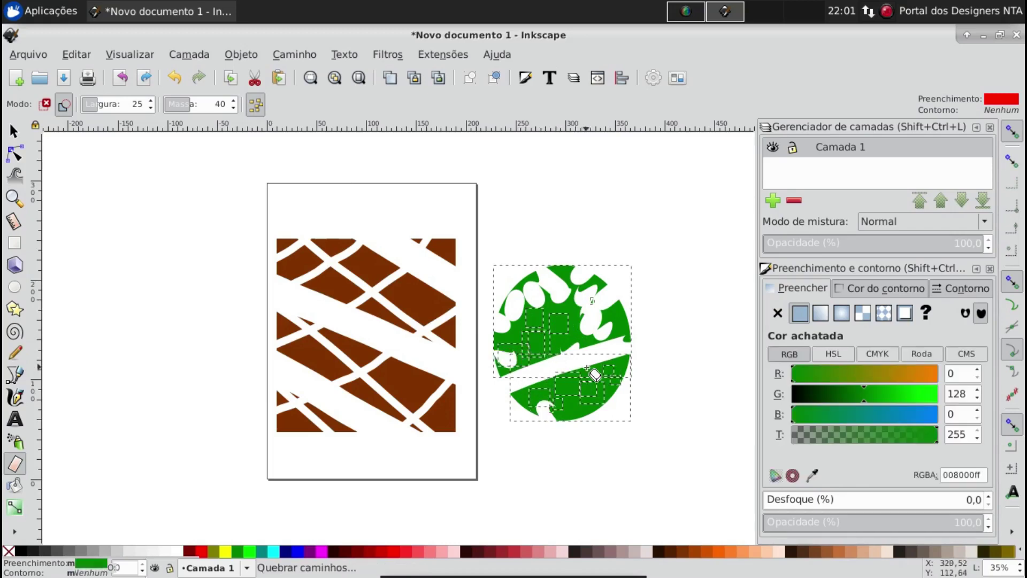
{"action": "left_click_drag", "start_coordinate": [591, 367], "coordinate": [578, 369]}
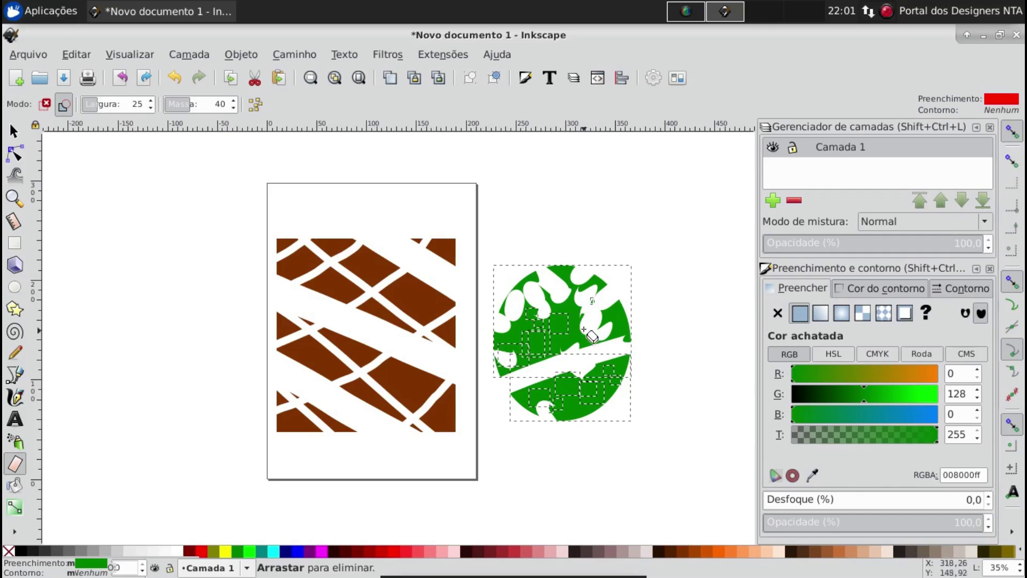
{"action": "left_click_drag", "start_coordinate": [586, 302], "coordinate": [535, 316]}
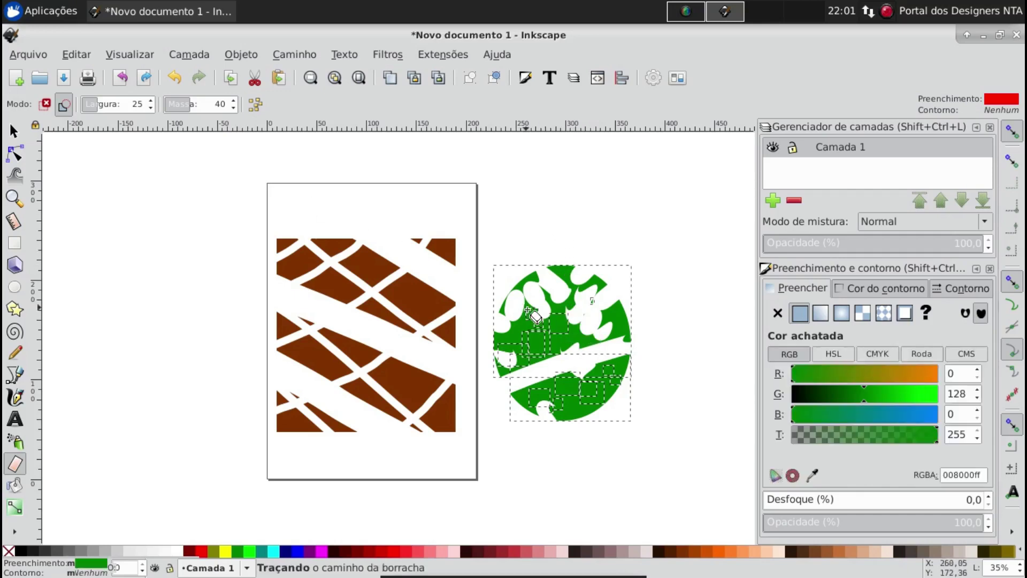
{"action": "left_click", "coordinate": [233, 108]}
{"action": "mouse_move", "coordinate": [602, 322]}
{"action": "left_mouse_down"}
{"action": "mouse_move", "coordinate": [559, 360]}
{"action": "mouse_move", "coordinate": [585, 390]}
{"action": "left_mouse_up"}
{"action": "left_click_drag", "start_coordinate": [583, 316], "coordinate": [546, 327]}
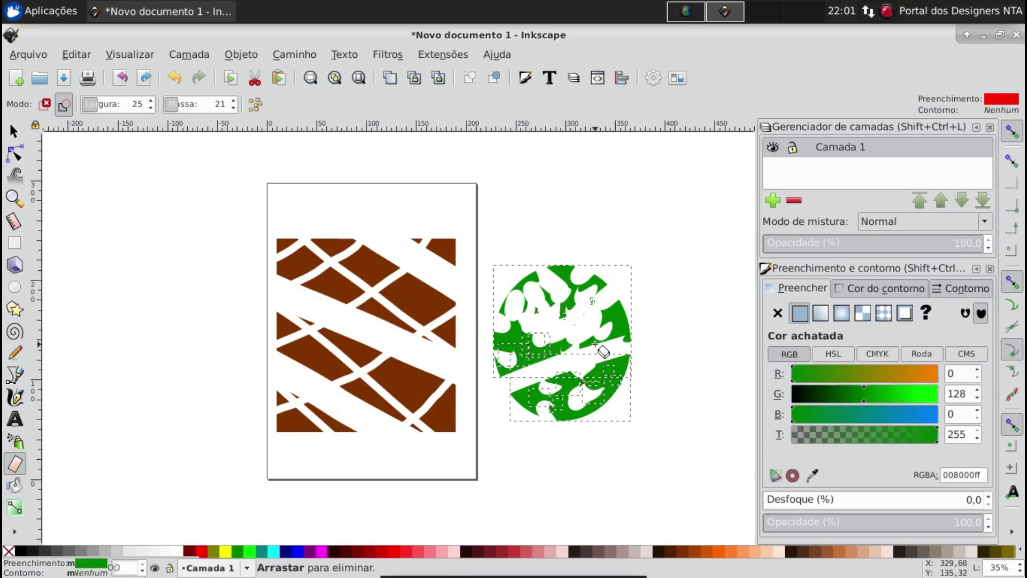
Select the brown lattice and bite rounded notches into its bands.
{"action": "key", "text": "s"}
{"action": "left_click", "coordinate": [396, 295]}
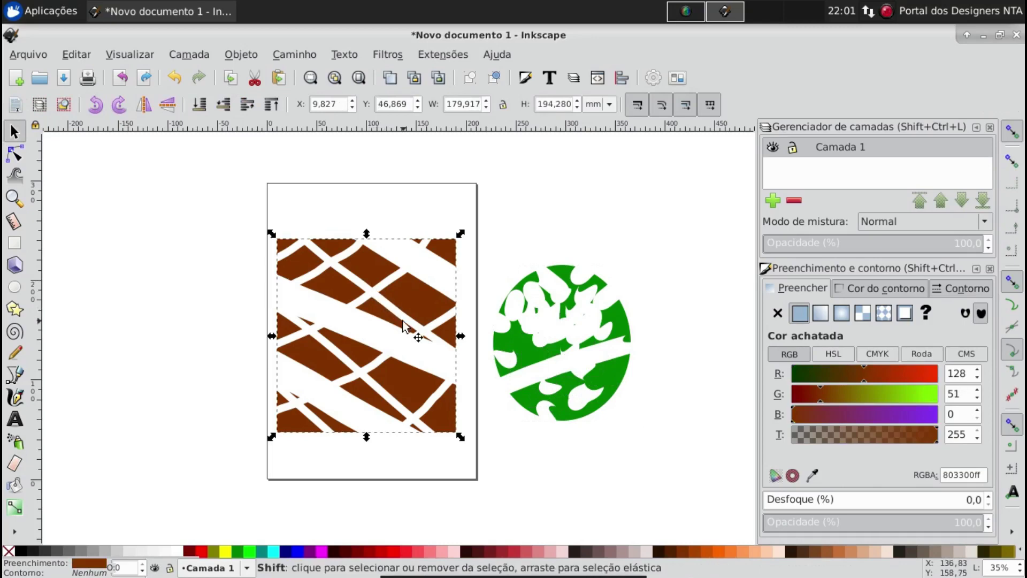
{"action": "key", "text": "shift+e"}
{"action": "left_click_drag", "start_coordinate": [428, 287], "coordinate": [414, 297]}
{"action": "left_click_drag", "start_coordinate": [375, 286], "coordinate": [364, 295]}
{"action": "left_click_drag", "start_coordinate": [433, 385], "coordinate": [397, 412]}
{"action": "mouse_move", "coordinate": [374, 343]}
{"action": "left_mouse_down"}
{"action": "mouse_move", "coordinate": [321, 382]}
{"action": "mouse_move", "coordinate": [300, 422]}
{"action": "left_mouse_up"}
Cut more bites along the brown shape's upper right, top edge, middle and left edge.
{"action": "left_click_drag", "start_coordinate": [344, 266], "coordinate": [354, 274]}
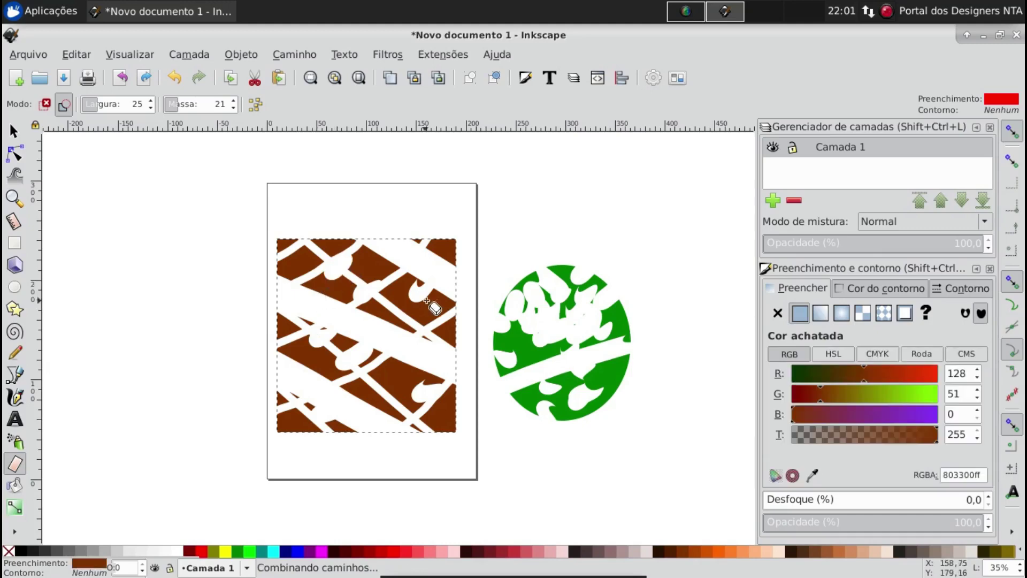
{"action": "left_click_drag", "start_coordinate": [431, 297], "coordinate": [420, 315]}
{"action": "left_click_drag", "start_coordinate": [430, 266], "coordinate": [454, 261]}
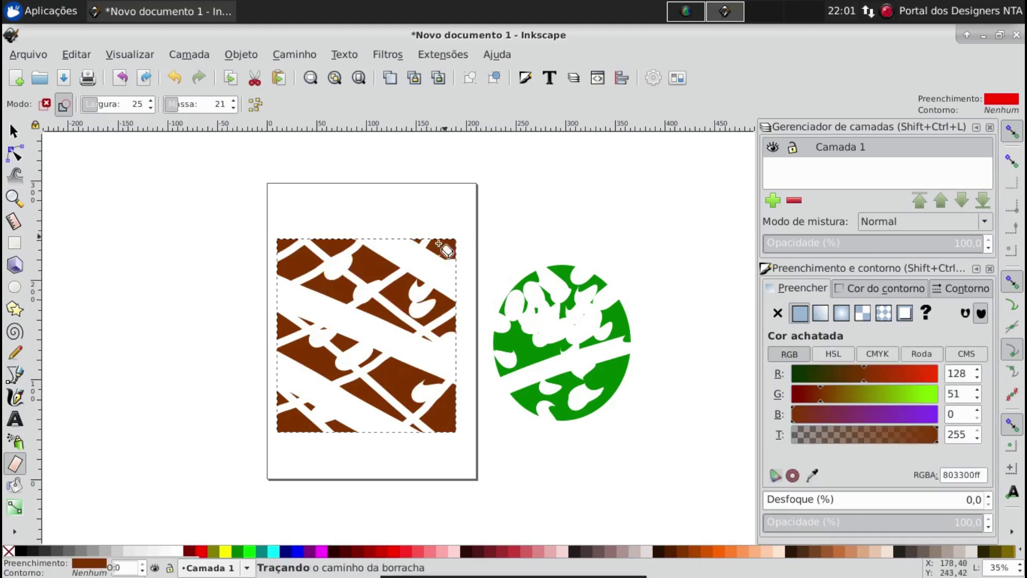
{"action": "left_click_drag", "start_coordinate": [378, 235], "coordinate": [300, 251]}
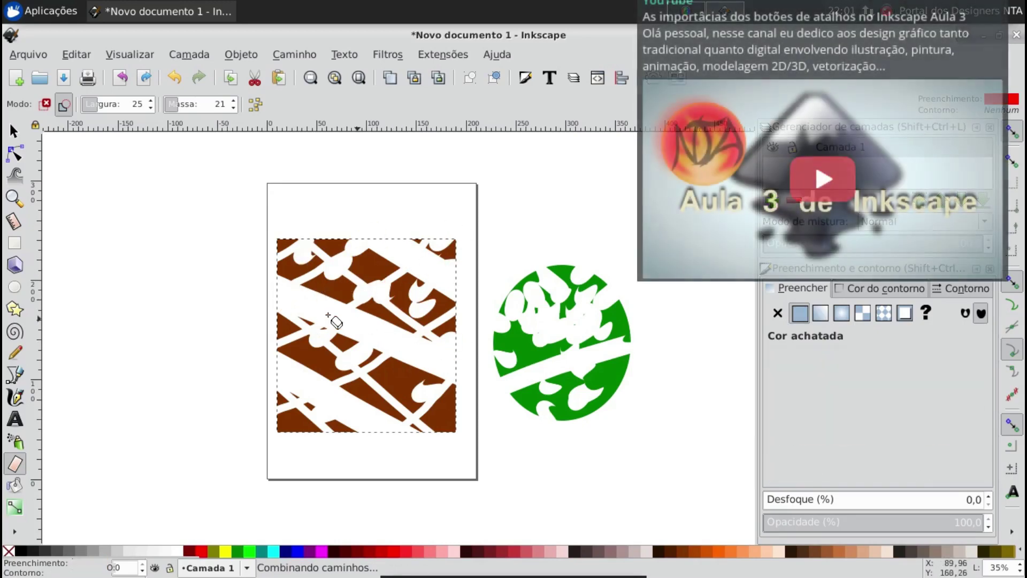
{"action": "left_click_drag", "start_coordinate": [406, 369], "coordinate": [366, 407]}
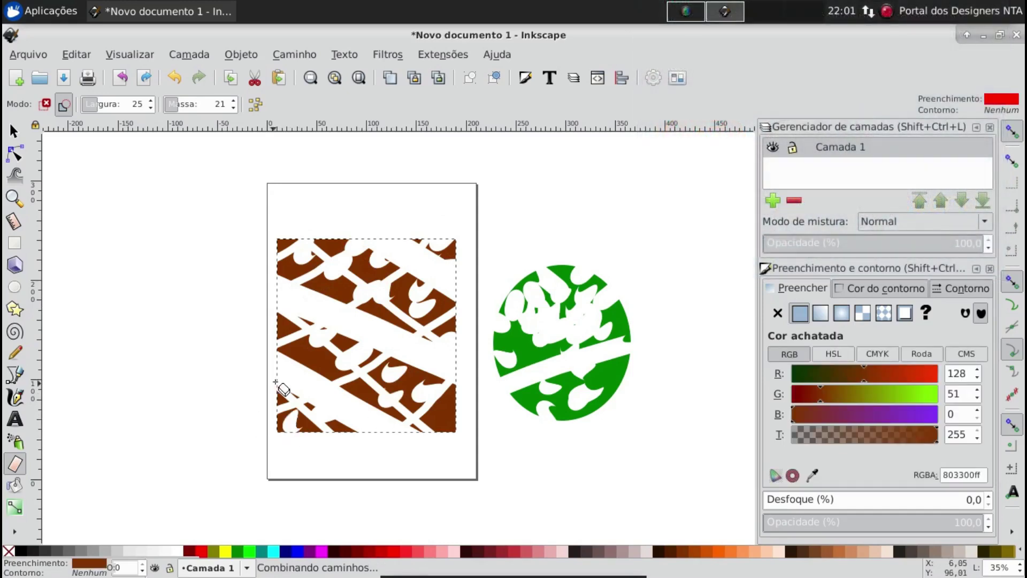
{"action": "left_click_drag", "start_coordinate": [263, 348], "coordinate": [359, 319]}
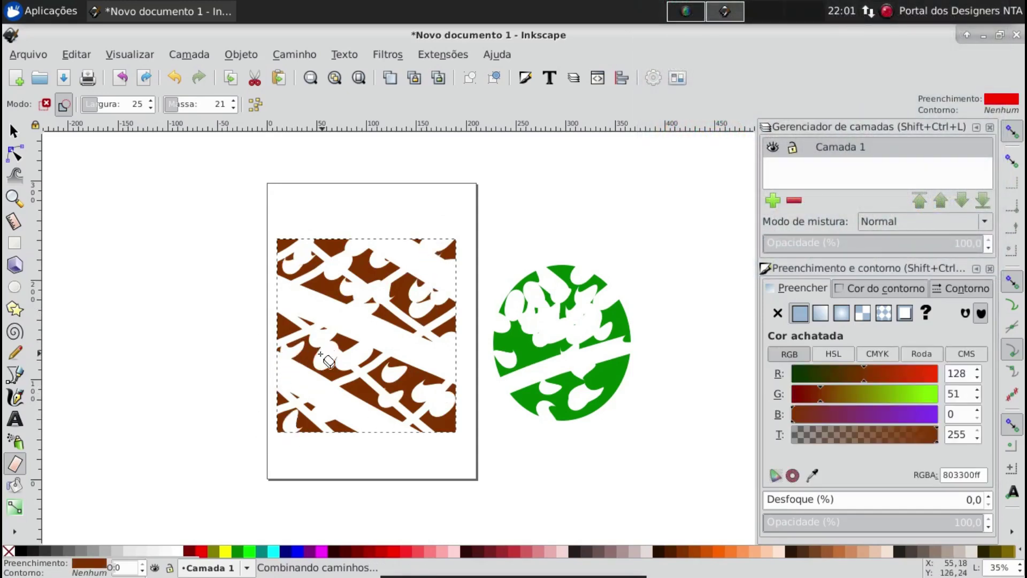
Select all 19 green circle pieces and group them.
{"action": "key", "text": "s"}
{"action": "left_click", "coordinate": [535, 347]}
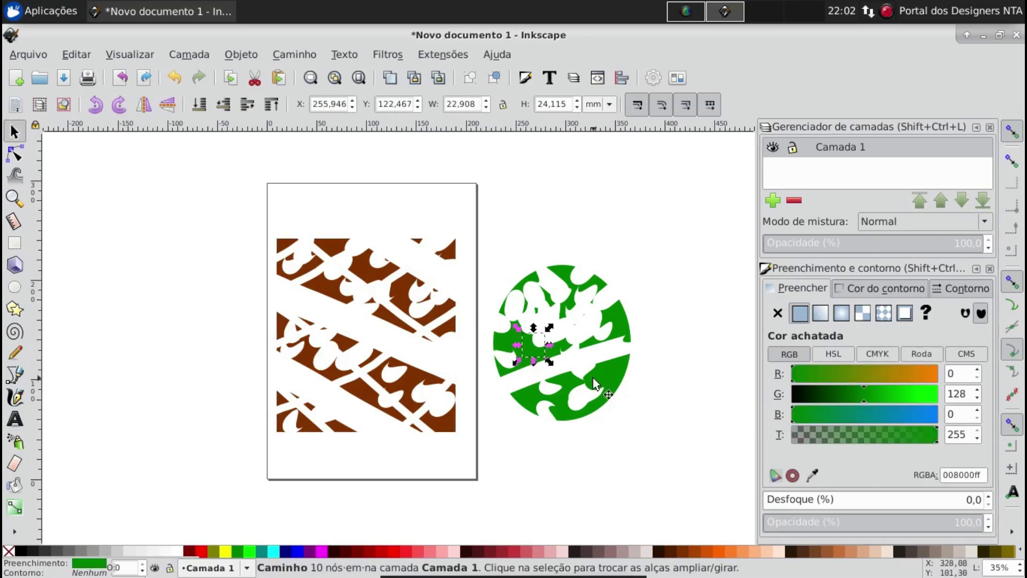
{"action": "left_click", "coordinate": [571, 420]}
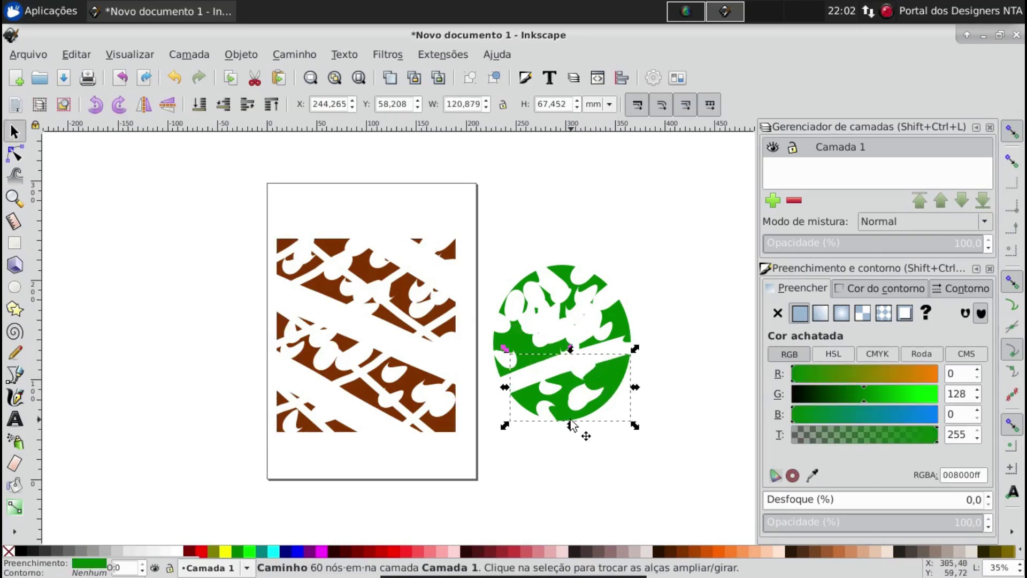
{"action": "left_click_drag", "start_coordinate": [479, 237], "coordinate": [618, 410]}
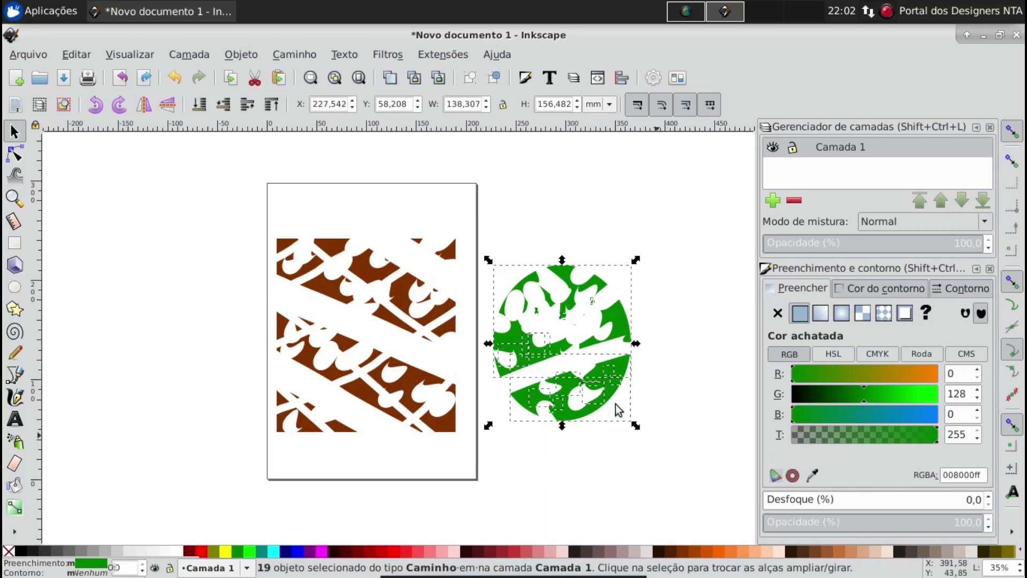
{"action": "key", "text": "ctrl"}
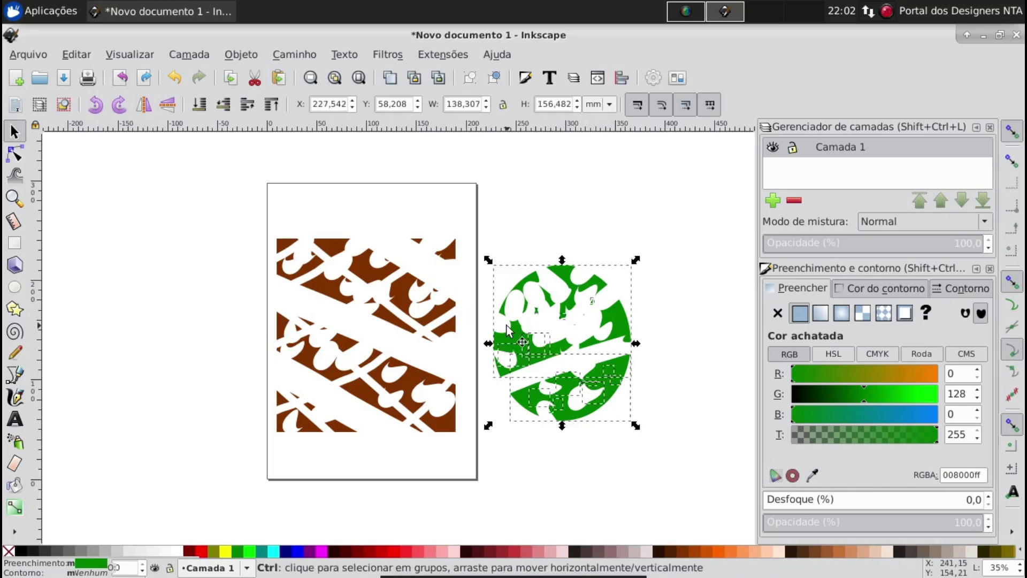
{"action": "key", "text": "ctrl+g"}
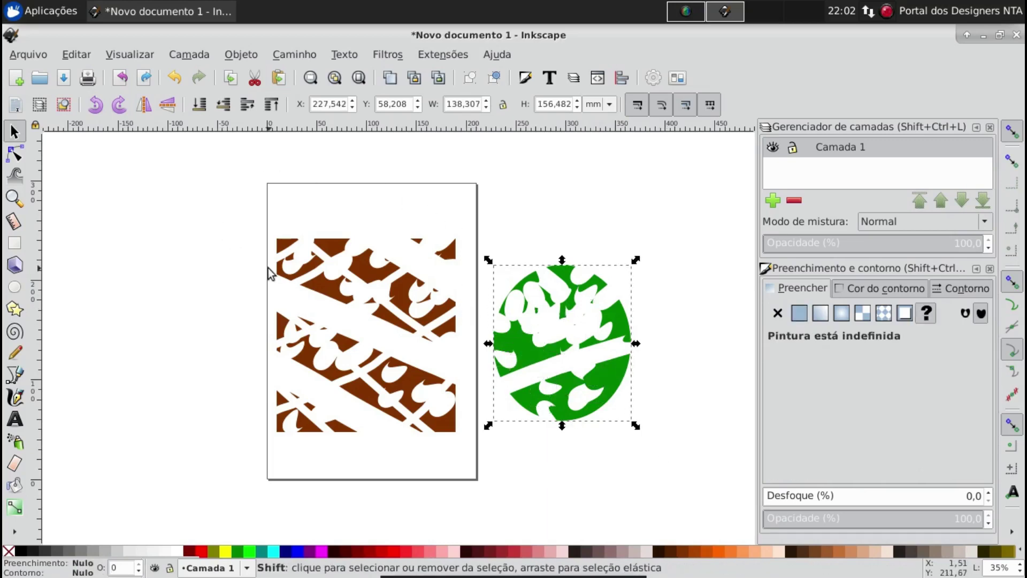
Erase a bit more of the brown pattern, then try ungrouping the green group.
{"action": "key", "text": "shift+e"}
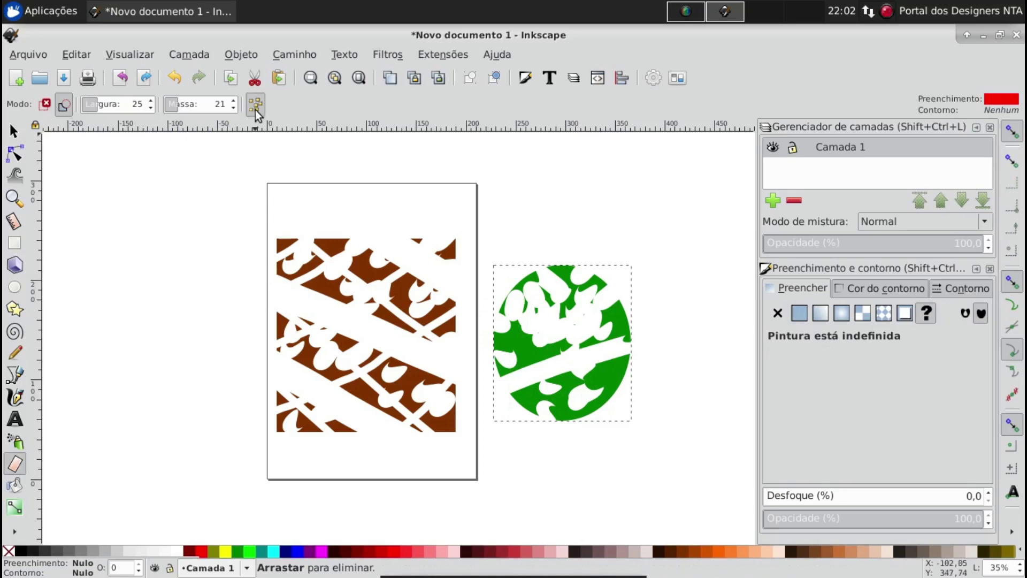
{"action": "left_click_drag", "start_coordinate": [321, 252], "coordinate": [355, 291]}
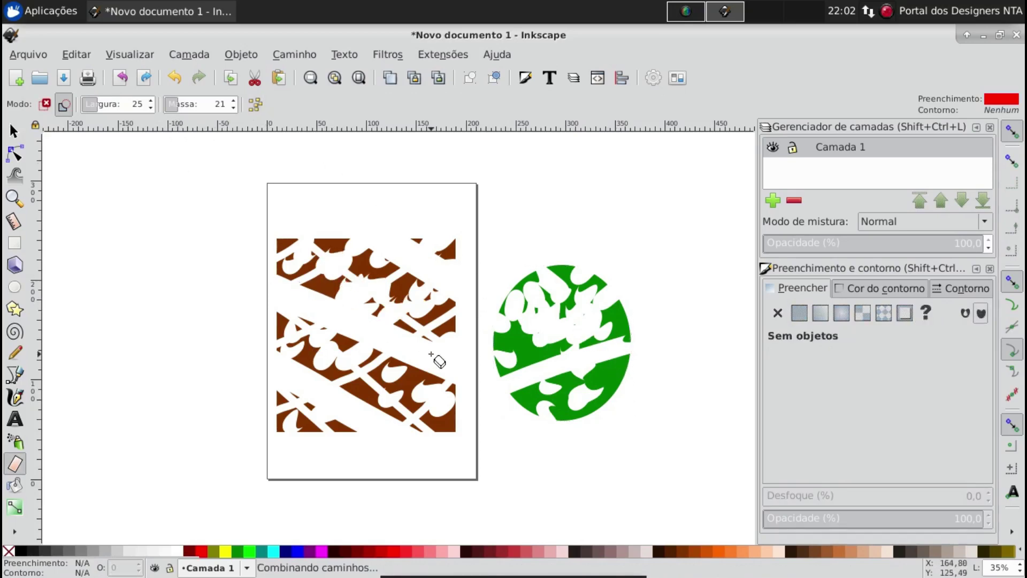
{"action": "key", "text": "s"}
{"action": "left_click", "coordinate": [546, 358]}
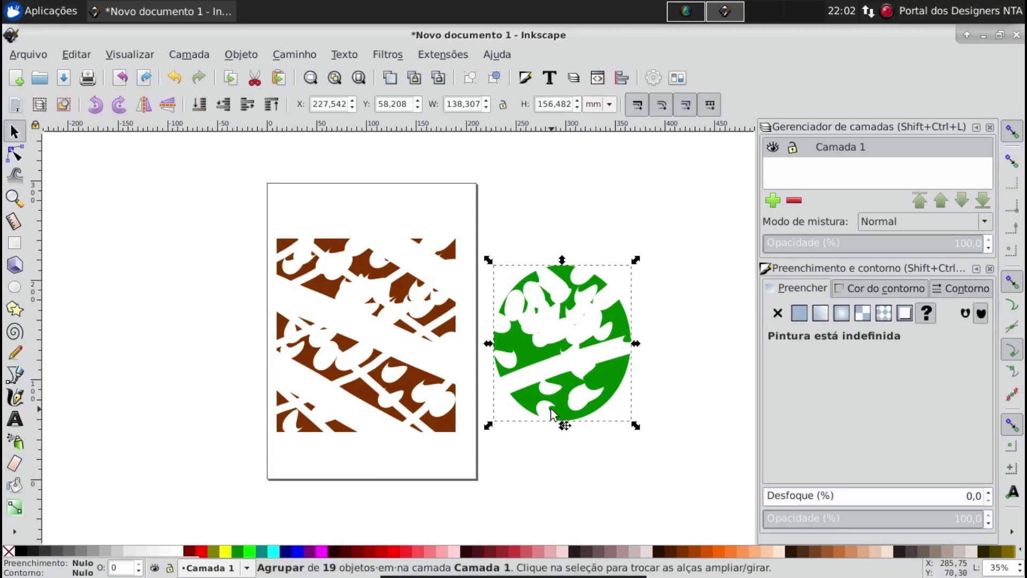
{"action": "key", "text": "shift+e"}
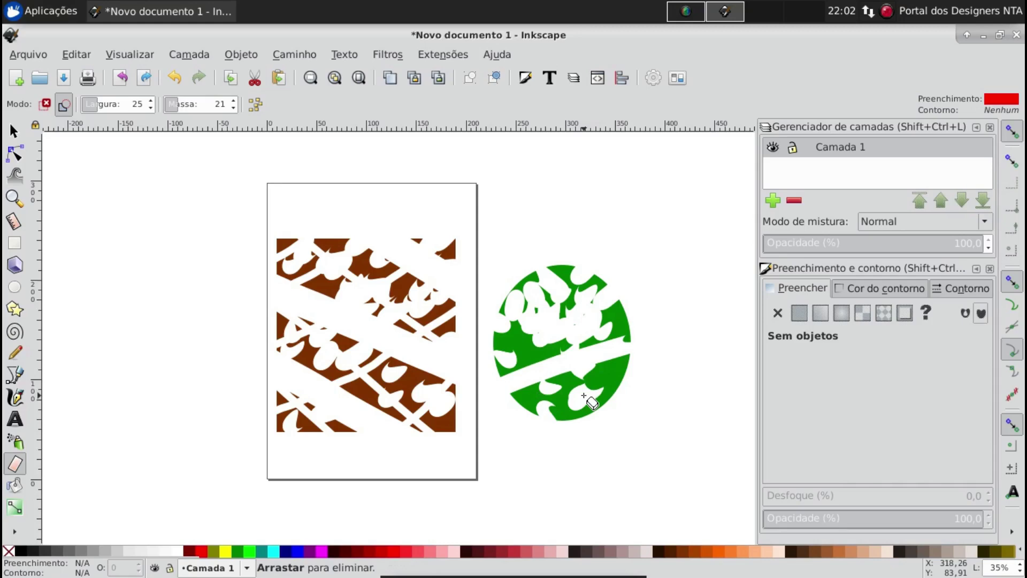
{"action": "key", "text": "ctrl+shift+g"}
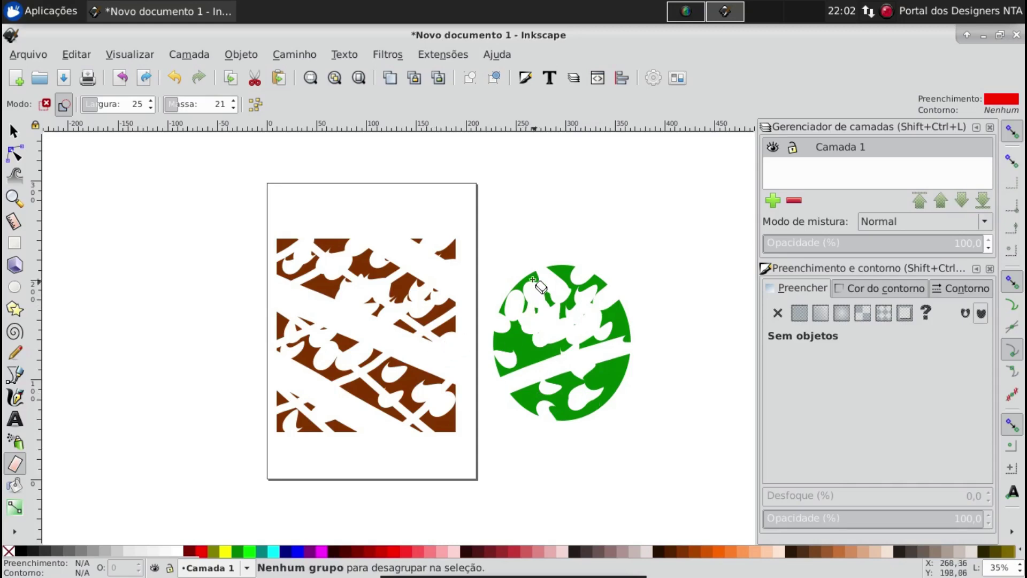
{"action": "key", "text": "a"}
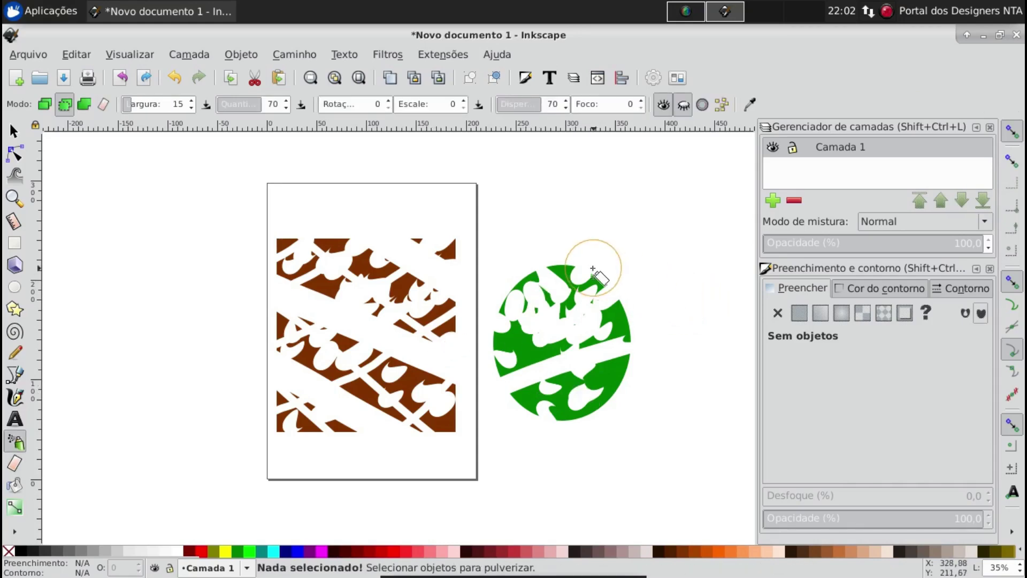
Ungroup the green circle into 19 separate paths and return to the Eraser.
{"action": "key", "text": "s"}
{"action": "left_click", "coordinate": [628, 319]}
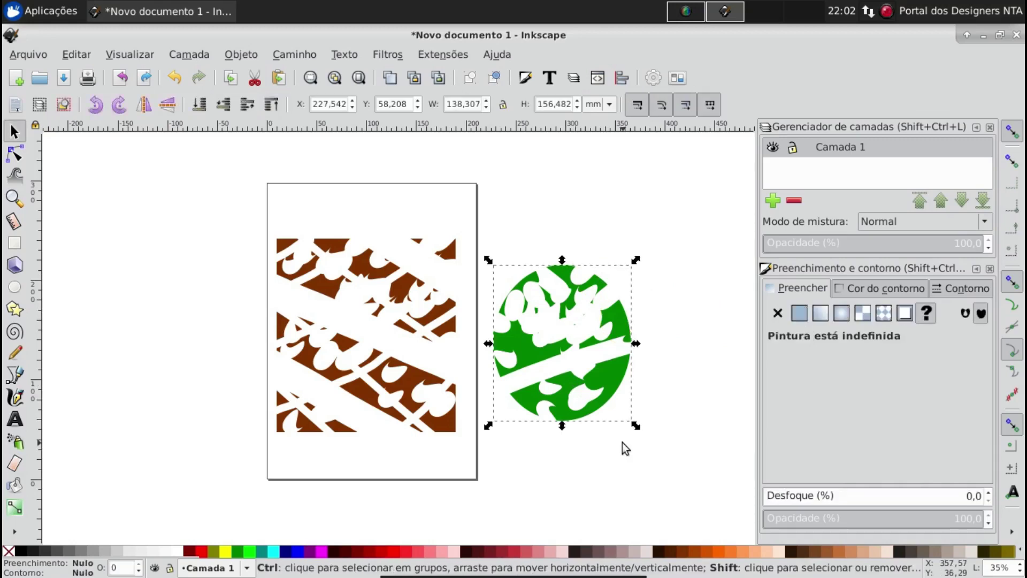
{"action": "key", "text": "ctrl+shift+g"}
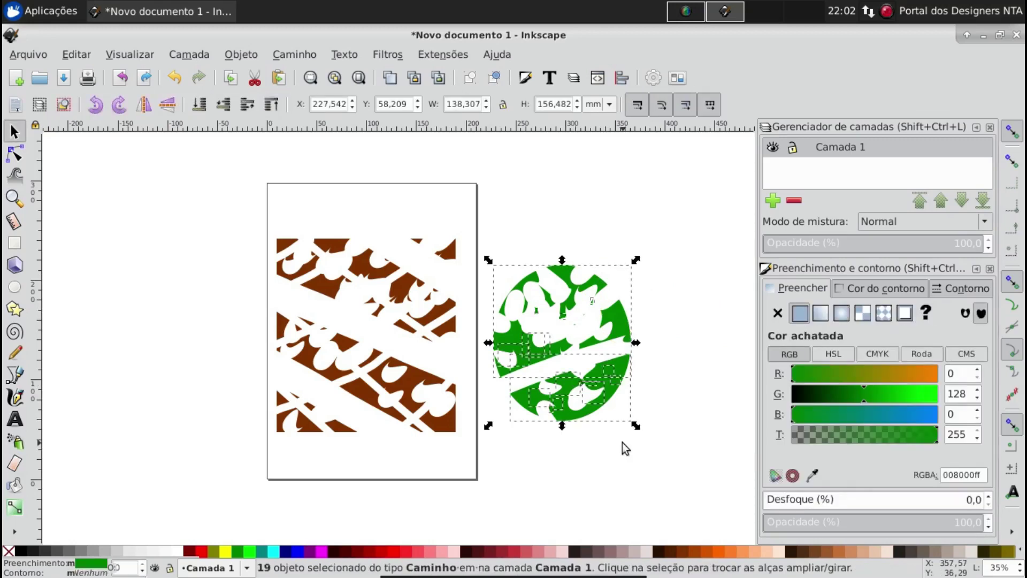
{"action": "key", "text": "shift"}
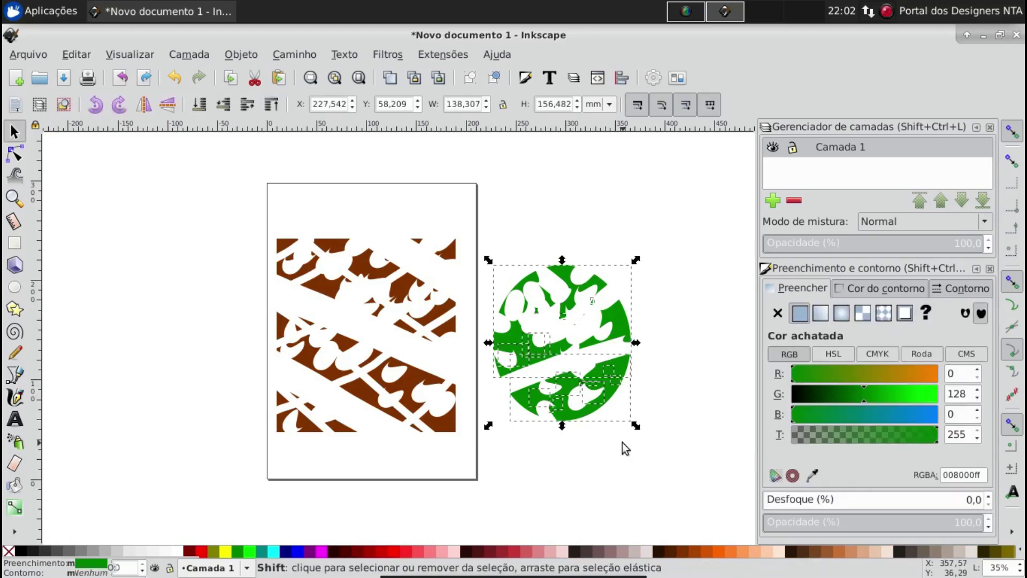
{"action": "key", "text": "shift+e"}
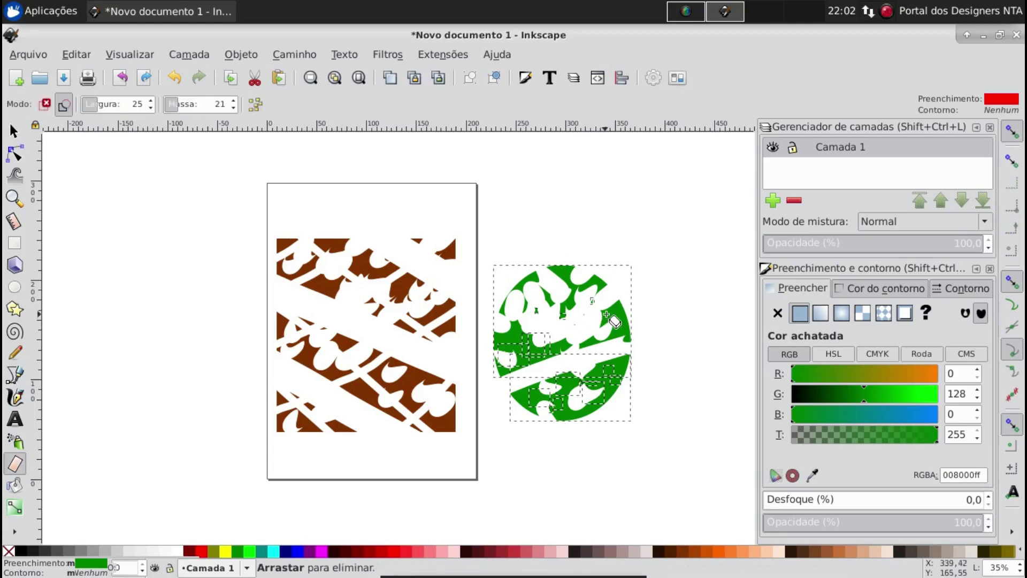
Erase parts of the green circle, lowering eraser mass to 3.
{"action": "left_click_drag", "start_coordinate": [607, 321], "coordinate": [626, 321]}
{"action": "left_click_drag", "start_coordinate": [565, 379], "coordinate": [585, 365]}
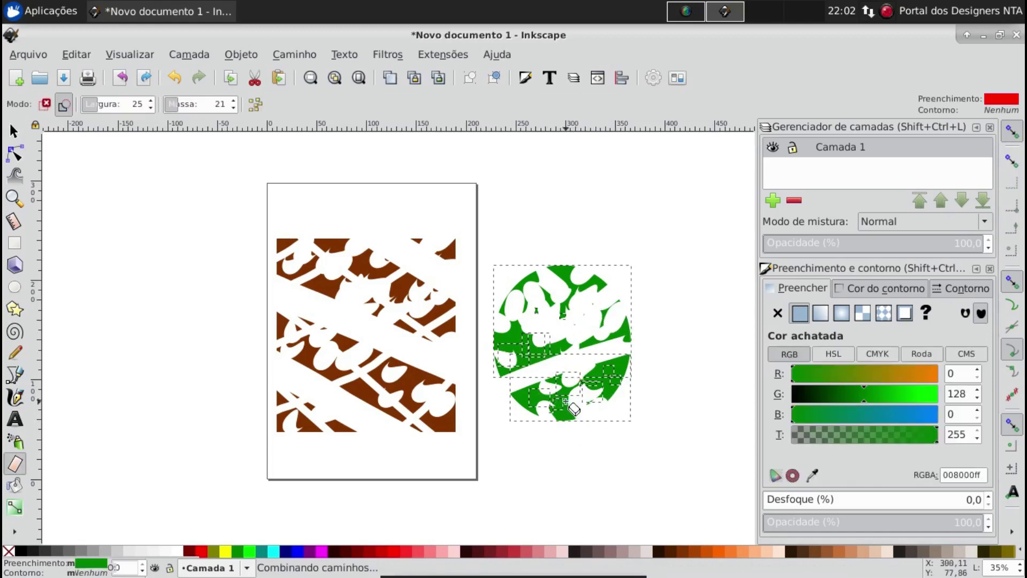
{"action": "left_click_drag", "start_coordinate": [548, 406], "coordinate": [556, 409]}
{"action": "left_click", "coordinate": [232, 108]}
{"action": "left_click", "coordinate": [233, 108]}
{"action": "type", "text": "3"}
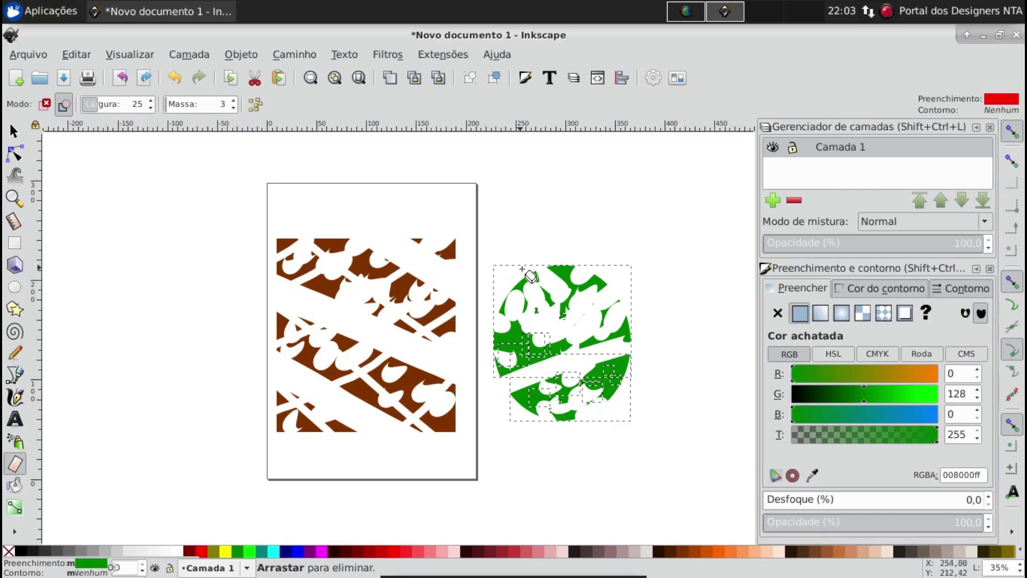
{"action": "left_click_drag", "start_coordinate": [522, 374], "coordinate": [615, 293]}
{"action": "left_click_drag", "start_coordinate": [511, 375], "coordinate": [621, 380]}
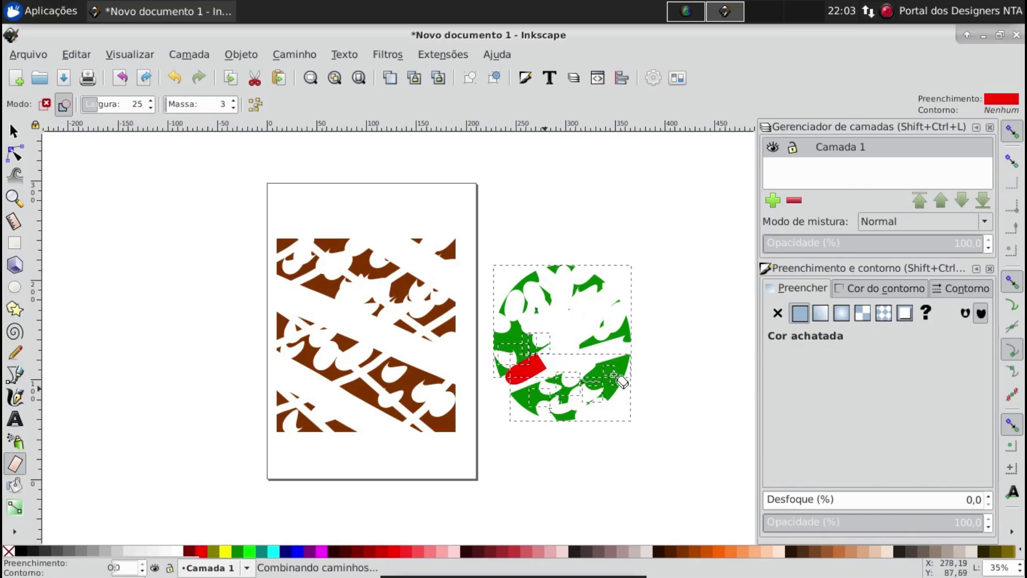
Narrow the eraser width to 10 and clear most remaining green, leaving 8 fragments.
{"action": "left_click", "coordinate": [150, 108]}
{"action": "left_click", "coordinate": [150, 108]}
{"action": "left_click_drag", "start_coordinate": [527, 278], "coordinate": [523, 353]}
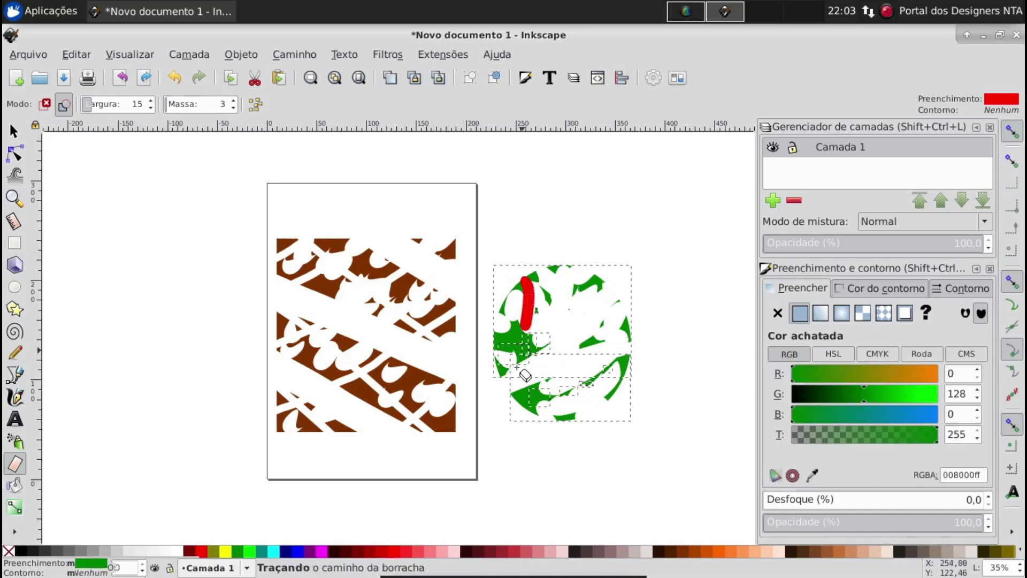
{"action": "left_click_drag", "start_coordinate": [527, 416], "coordinate": [537, 442]}
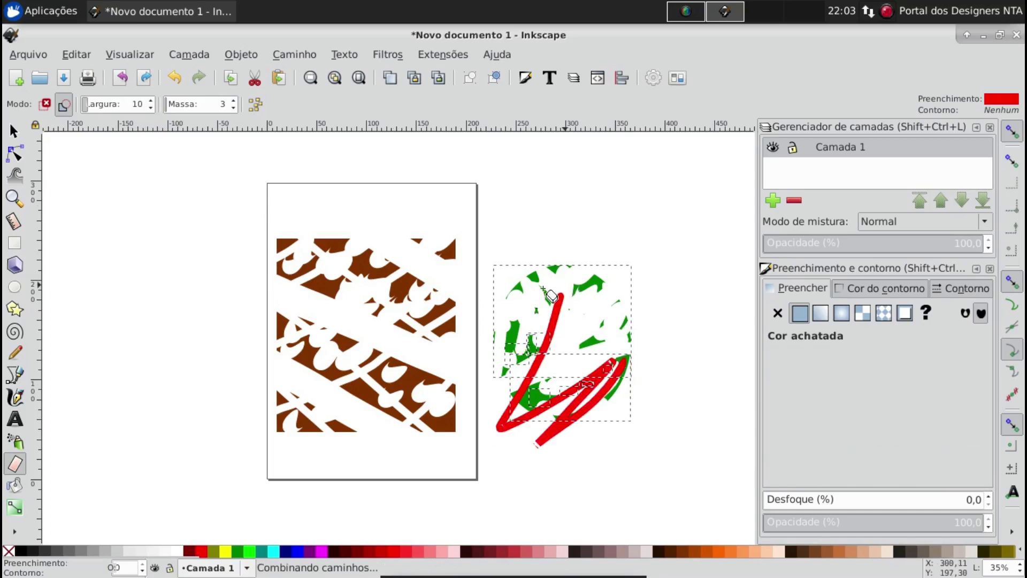
{"action": "mouse_move", "coordinate": [550, 278]}
{"action": "left_mouse_down"}
{"action": "mouse_move", "coordinate": [510, 417]}
{"action": "mouse_move", "coordinate": [575, 301]}
{"action": "left_mouse_up"}
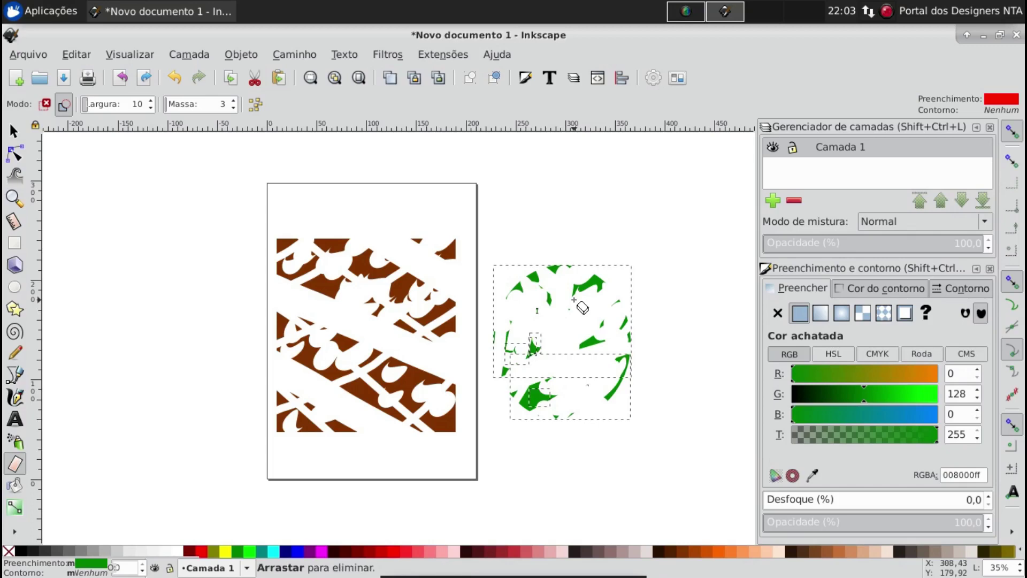
{"action": "key", "text": "s"}
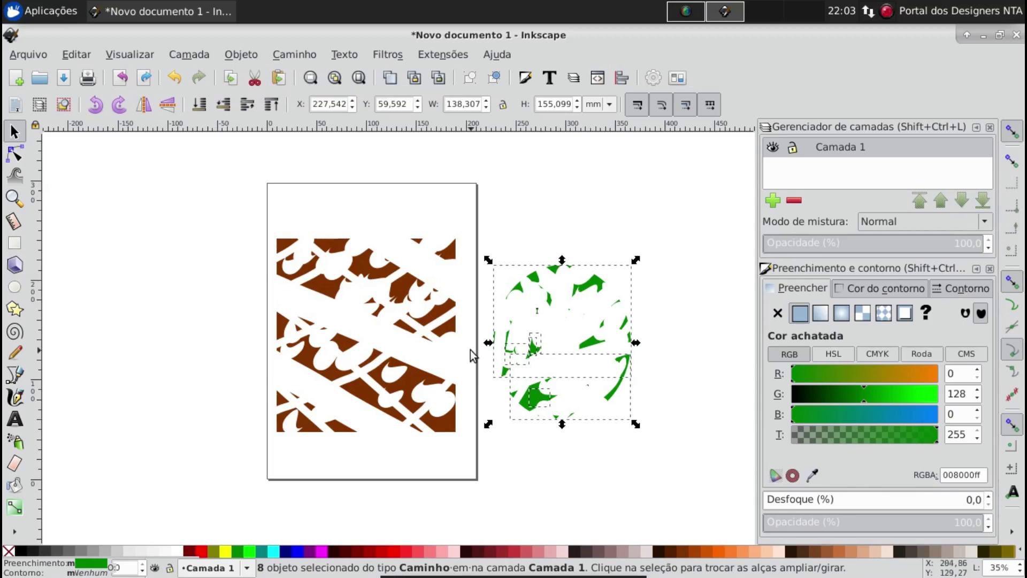
Delete the leftover green fragments, then select and delete the brown pattern.
{"action": "key", "text": "Delete"}
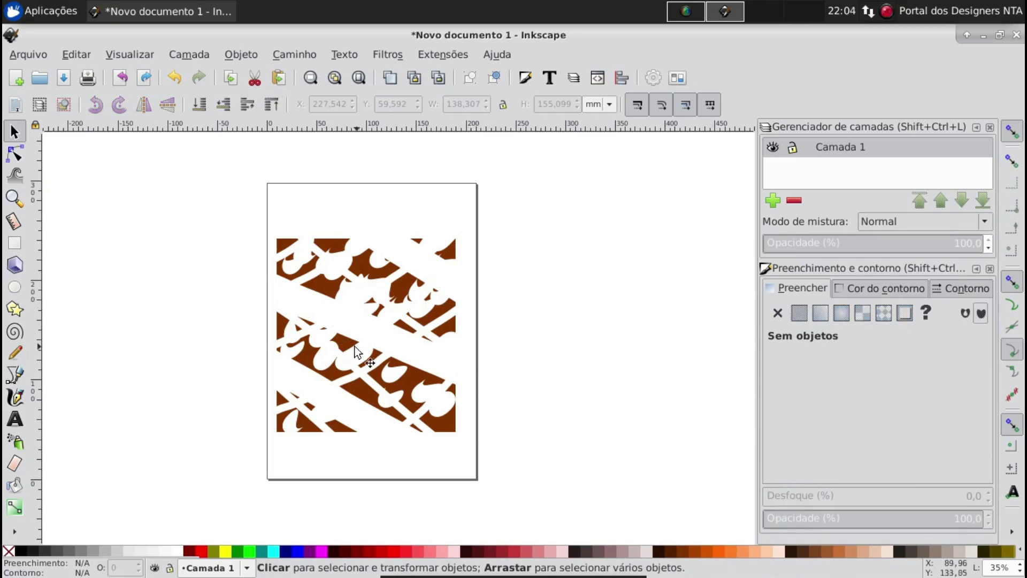
{"action": "left_click", "coordinate": [339, 296]}
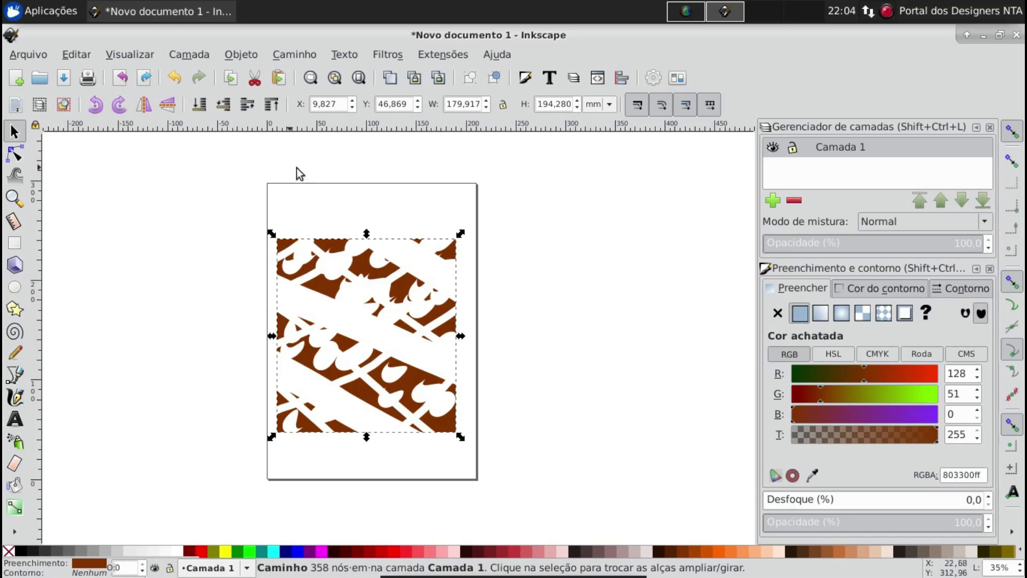
{"action": "left_click_drag", "start_coordinate": [186, 185], "coordinate": [566, 507]}
{"action": "key", "text": "Delete"}
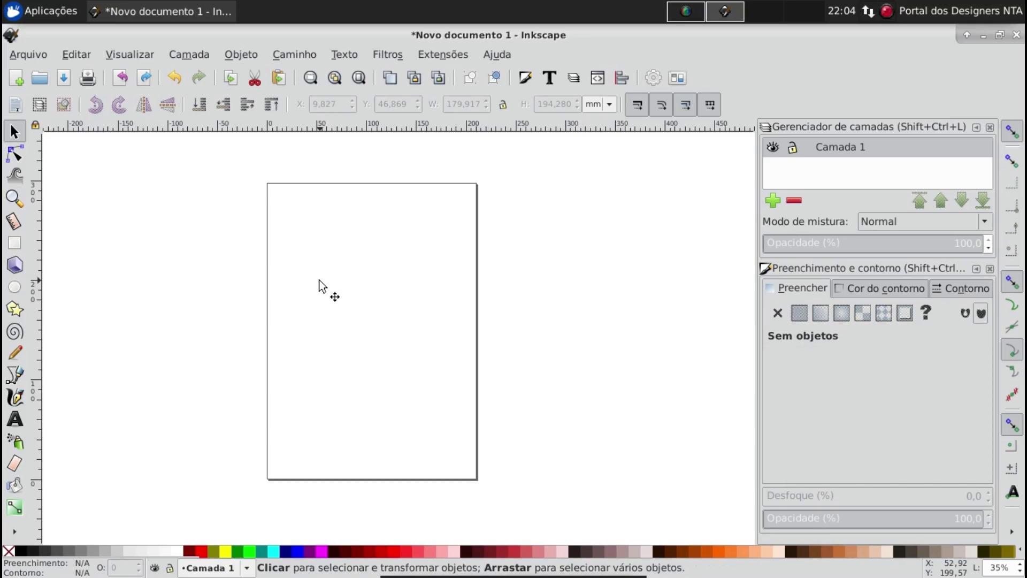
Draw a green rectangle on the upper page.
{"action": "key", "text": "r"}
{"action": "left_click_drag", "start_coordinate": [290, 266], "coordinate": [425, 368]}
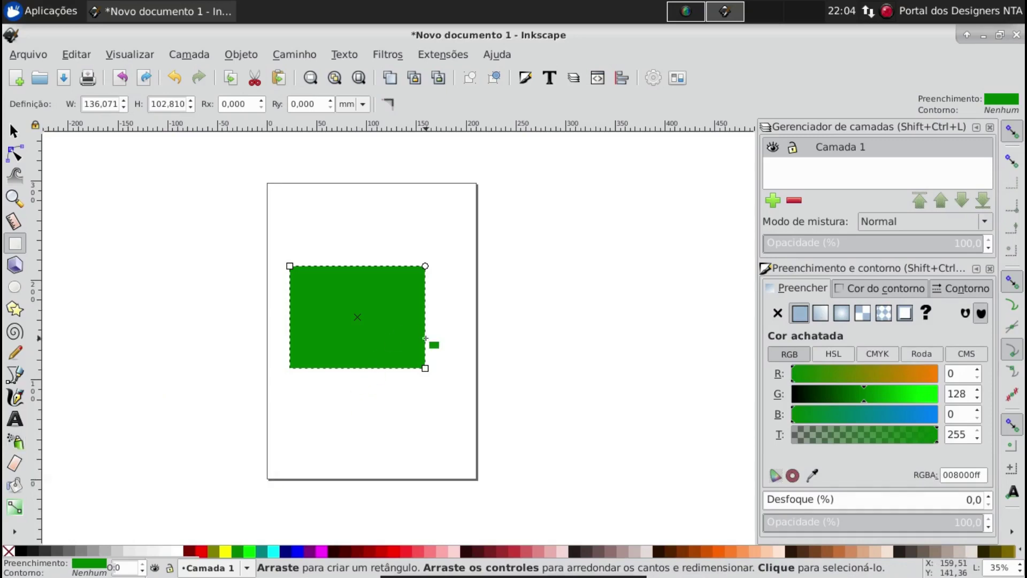
{"action": "key", "text": "shift"}
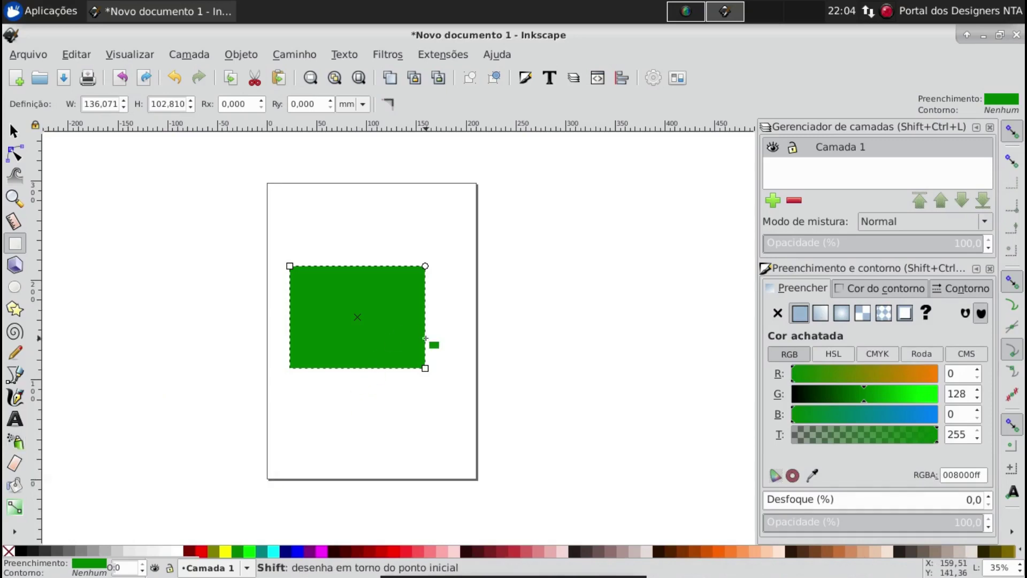
{"action": "key", "text": "shift+F3"}
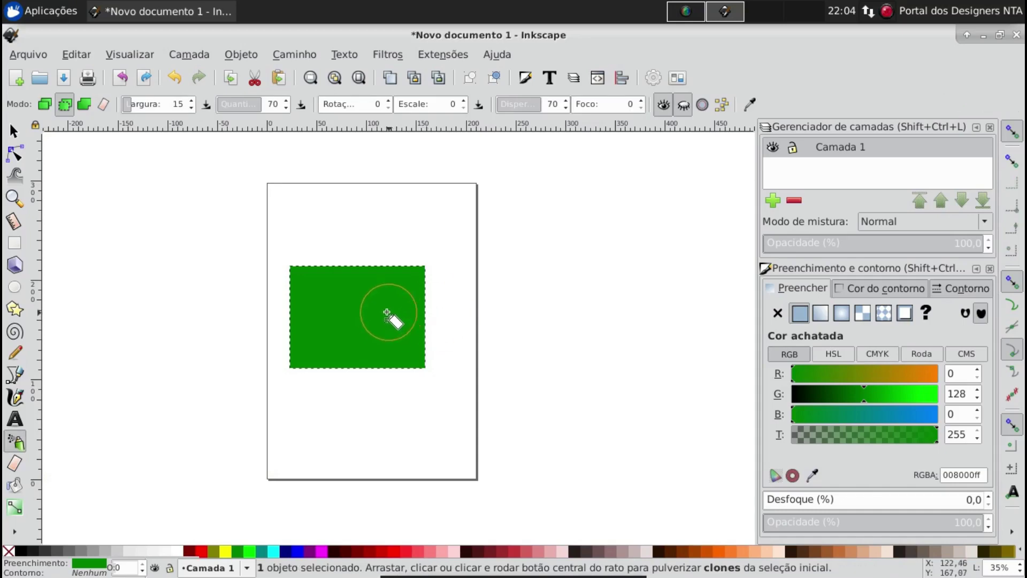
Give the rectangle a solid black outline 6.723 mm wide.
{"action": "left_click", "coordinate": [869, 294]}
{"action": "left_click", "coordinate": [799, 313]}
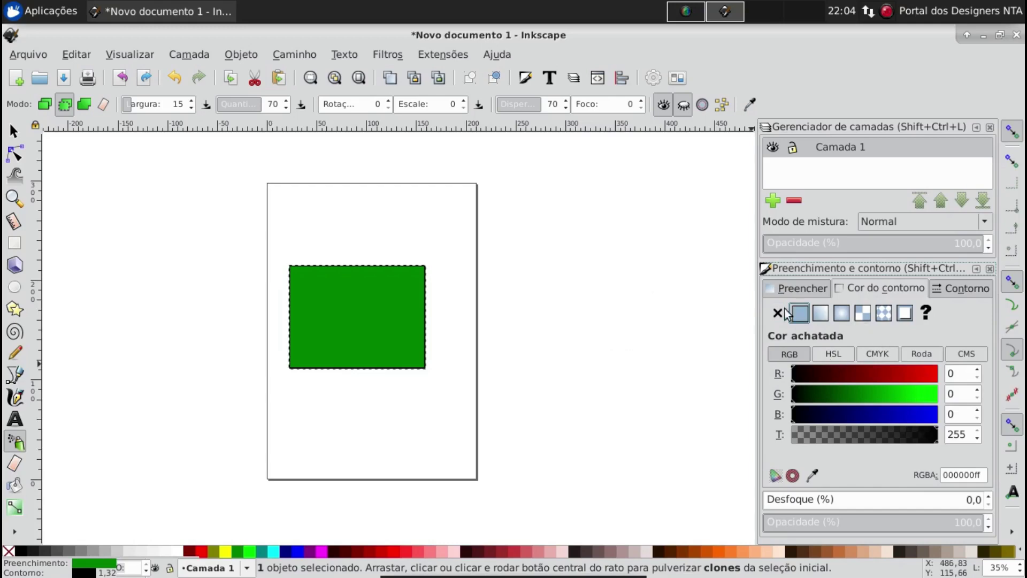
{"action": "left_click", "coordinate": [964, 289]}
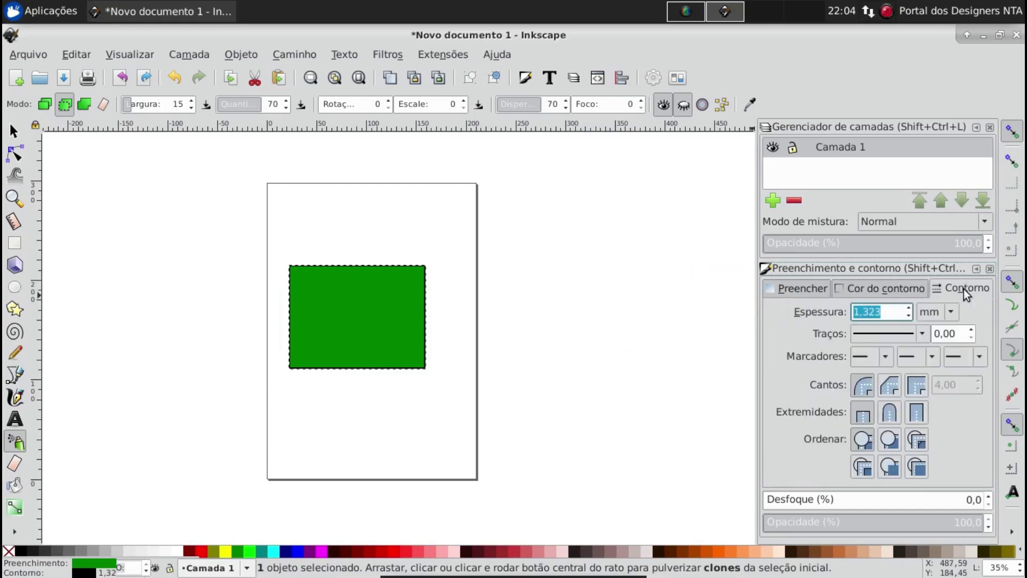
{"action": "left_click", "coordinate": [909, 309]}
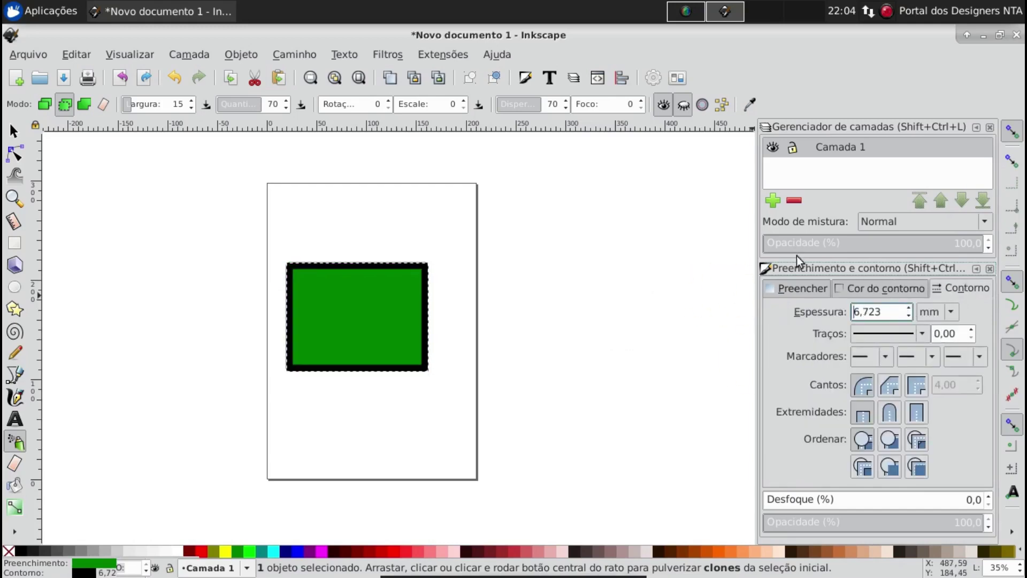
{"action": "left_click", "coordinate": [786, 287]}
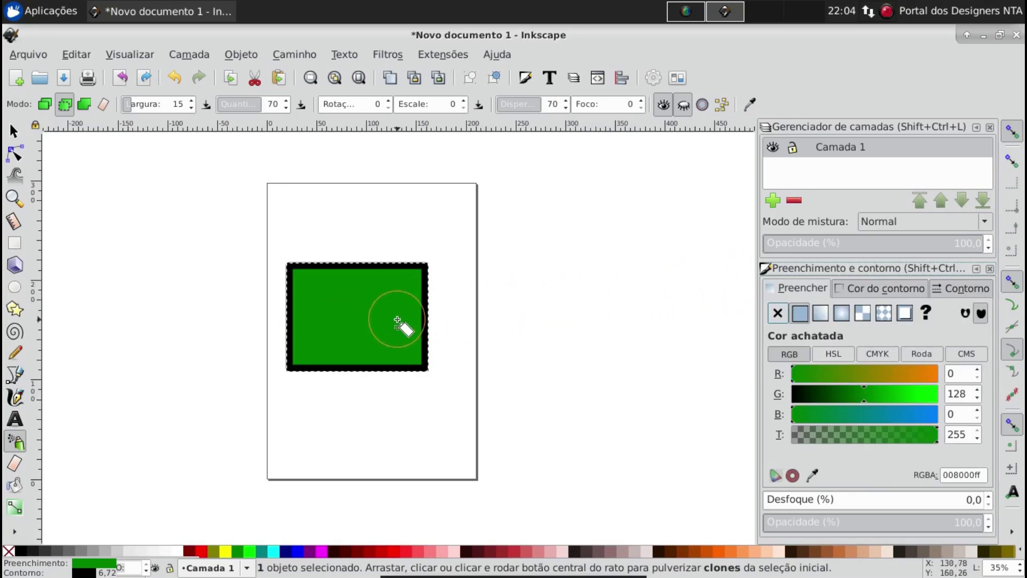
{"action": "left_click", "coordinate": [374, 326]}
Spray clones of the green rectangle in four passes around and beyond the page.
{"action": "mouse_move", "coordinate": [261, 330]}
{"action": "left_mouse_down"}
{"action": "mouse_move", "coordinate": [394, 374]}
{"action": "mouse_move", "coordinate": [463, 303]}
{"action": "mouse_move", "coordinate": [332, 321]}
{"action": "mouse_move", "coordinate": [288, 365]}
{"action": "mouse_move", "coordinate": [326, 419]}
{"action": "mouse_move", "coordinate": [426, 431]}
{"action": "mouse_move", "coordinate": [525, 424]}
{"action": "mouse_move", "coordinate": [524, 330]}
{"action": "mouse_move", "coordinate": [348, 271]}
{"action": "mouse_move", "coordinate": [266, 298]}
{"action": "left_mouse_up"}
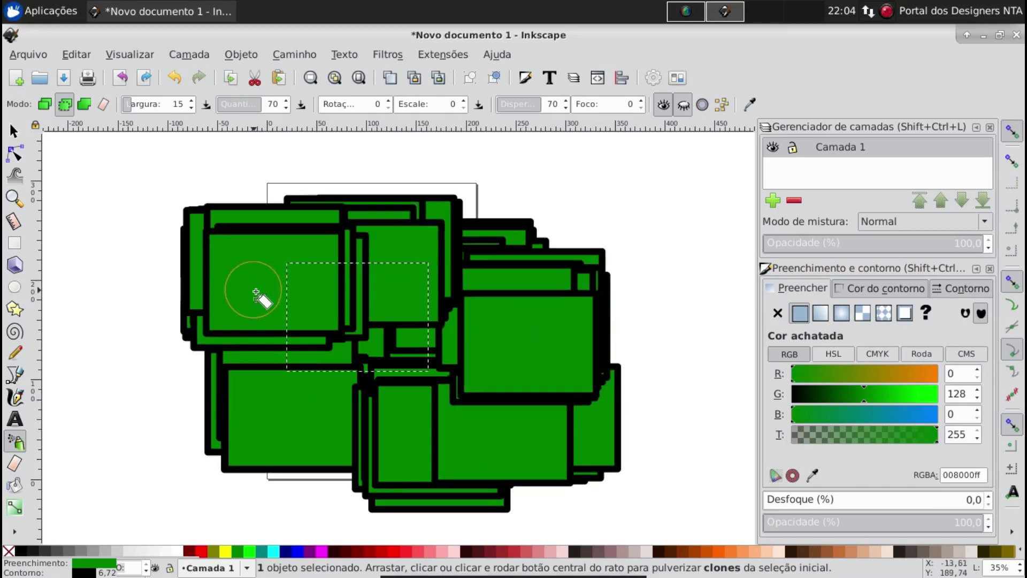
{"action": "mouse_move", "coordinate": [492, 261]}
{"action": "left_mouse_down"}
{"action": "mouse_move", "coordinate": [569, 298]}
{"action": "mouse_move", "coordinate": [603, 330]}
{"action": "mouse_move", "coordinate": [601, 277]}
{"action": "mouse_move", "coordinate": [604, 376]}
{"action": "mouse_move", "coordinate": [527, 408]}
{"action": "mouse_move", "coordinate": [518, 335]}
{"action": "mouse_move", "coordinate": [476, 239]}
{"action": "mouse_move", "coordinate": [291, 230]}
{"action": "mouse_move", "coordinate": [263, 271]}
{"action": "left_mouse_up"}
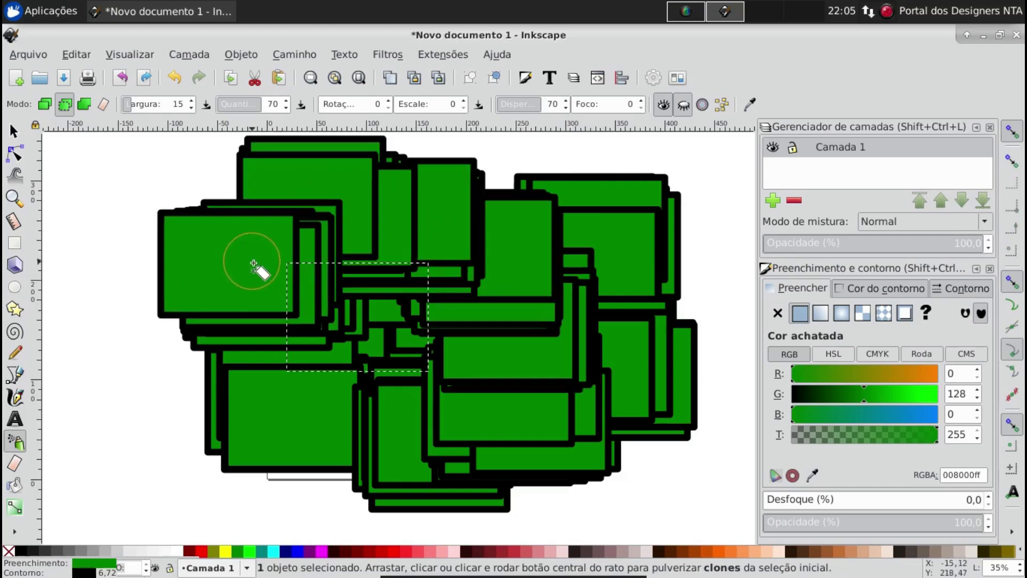
{"action": "mouse_move", "coordinate": [316, 320]}
{"action": "left_mouse_down"}
{"action": "mouse_move", "coordinate": [374, 356]}
{"action": "mouse_move", "coordinate": [415, 408]}
{"action": "mouse_move", "coordinate": [331, 428]}
{"action": "mouse_move", "coordinate": [333, 385]}
{"action": "left_mouse_up"}
{"action": "left_click_drag", "start_coordinate": [488, 202], "coordinate": [193, 365]}
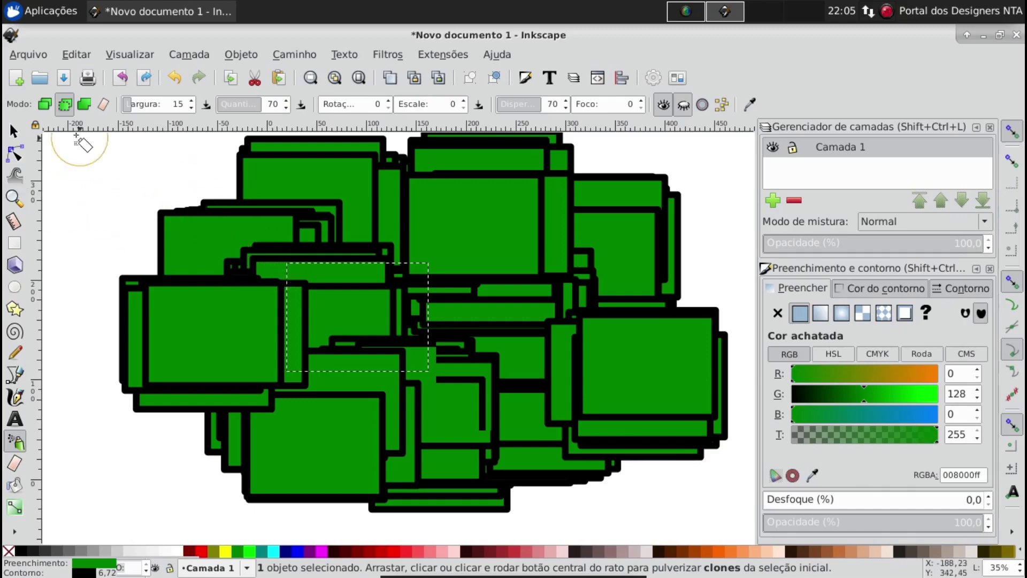
Spray independent copies of the rectangle at the lower left, right, top and centre.
{"action": "left_click", "coordinate": [44, 105]}
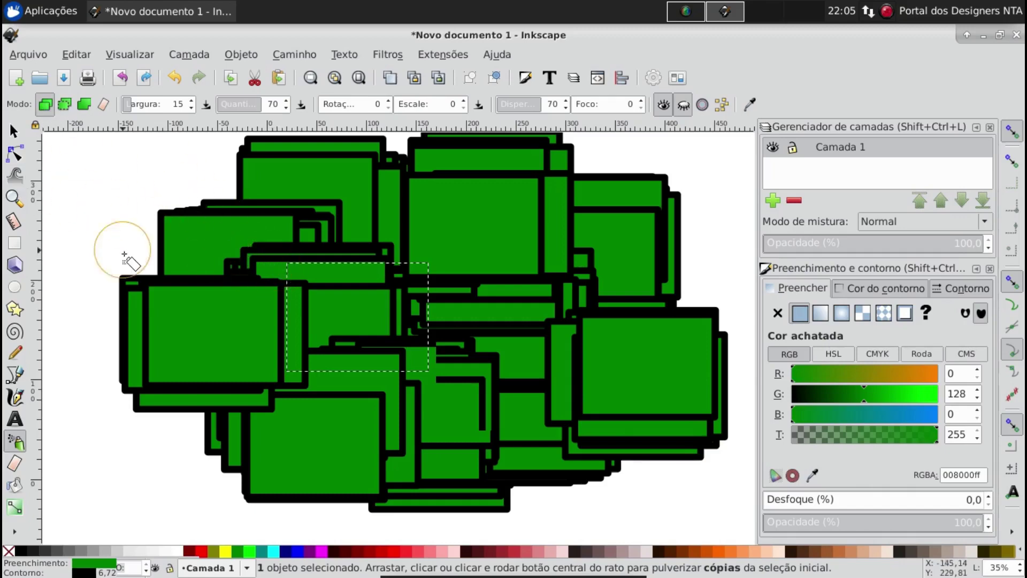
{"action": "left_click_drag", "start_coordinate": [139, 284], "coordinate": [218, 333]}
{"action": "left_click", "coordinate": [607, 353]}
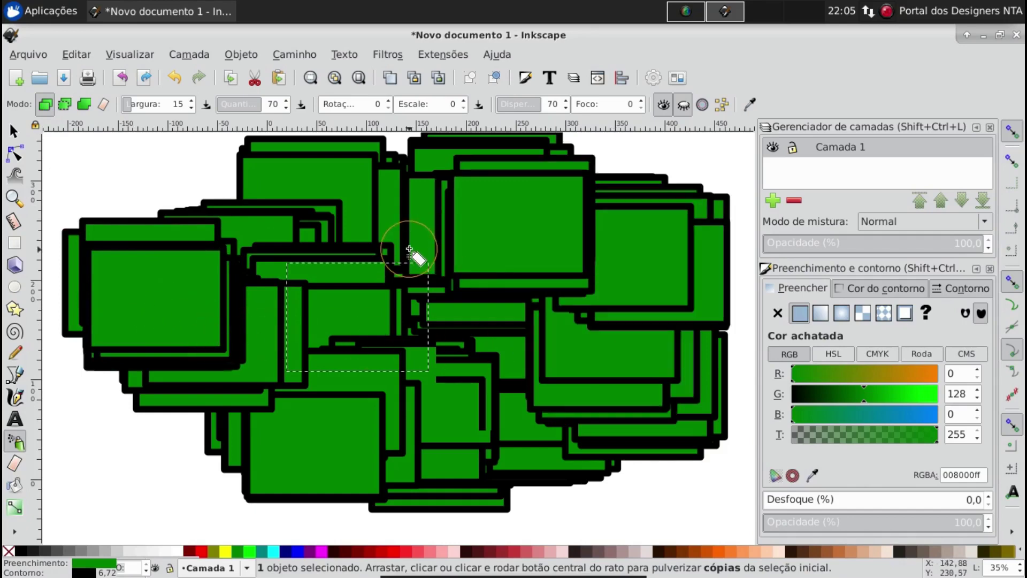
{"action": "left_click", "coordinate": [412, 244]}
{"action": "left_click", "coordinate": [258, 208]}
{"action": "left_click", "coordinate": [381, 321]}
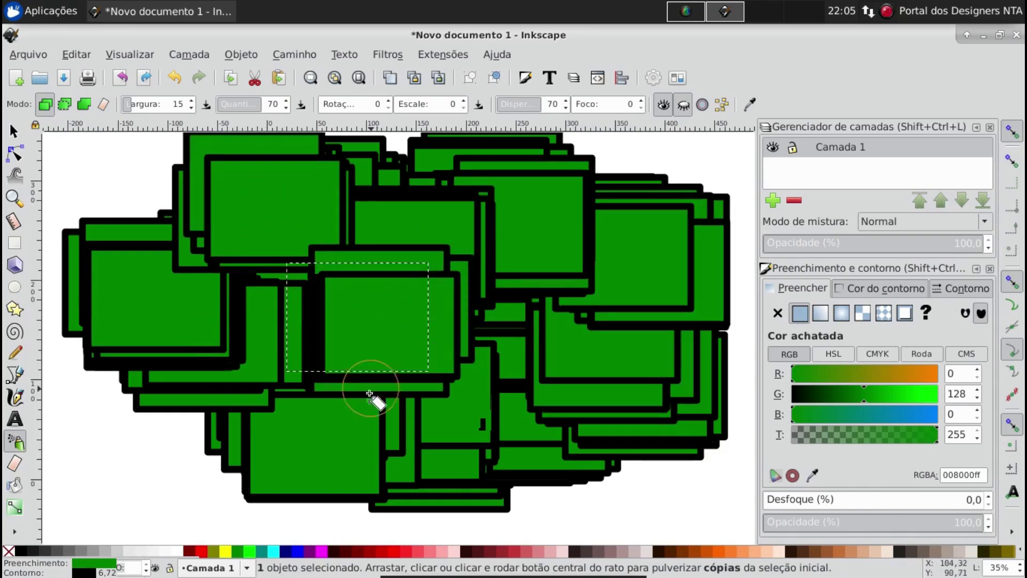
{"action": "left_click", "coordinate": [353, 428]}
Union sprayed rectangles into one large green shape, then spray more clones and copies.
{"action": "left_click", "coordinate": [84, 104]}
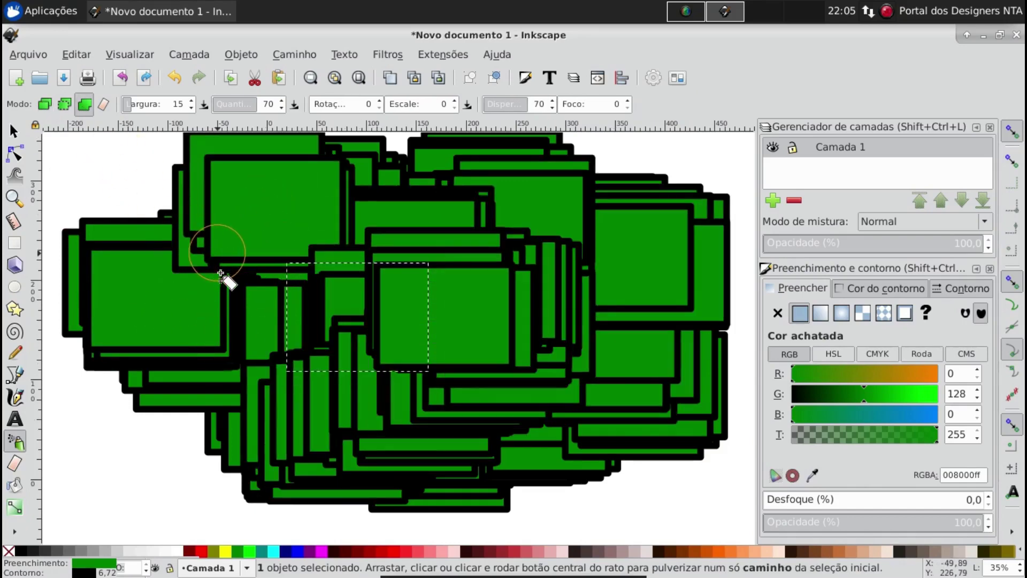
{"action": "mouse_move", "coordinate": [229, 275]}
{"action": "left_mouse_down"}
{"action": "mouse_move", "coordinate": [389, 270]}
{"action": "mouse_move", "coordinate": [408, 351]}
{"action": "mouse_move", "coordinate": [310, 374]}
{"action": "left_mouse_up"}
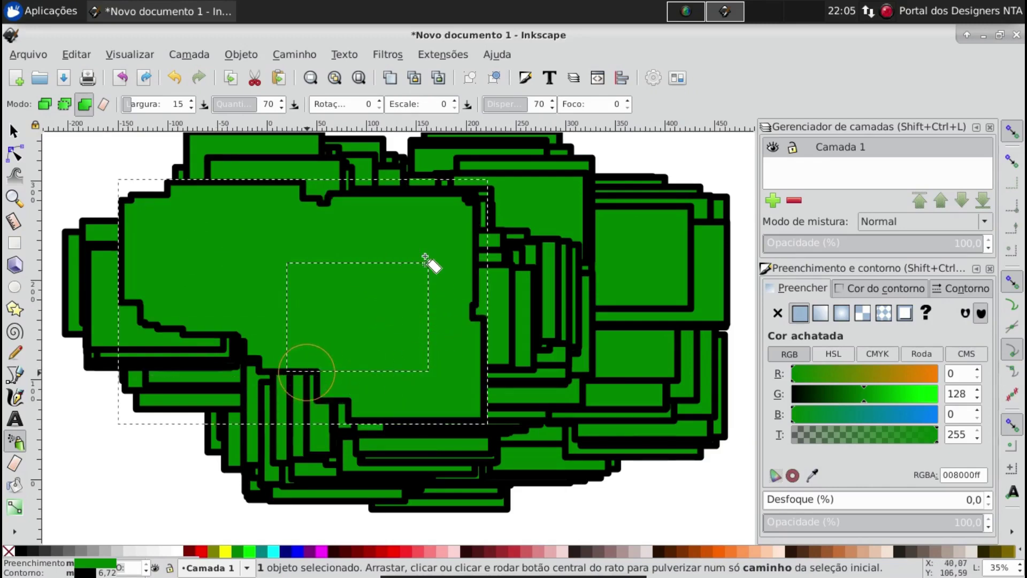
{"action": "left_click", "coordinate": [64, 105]}
{"action": "left_click_drag", "start_coordinate": [234, 215], "coordinate": [509, 339]}
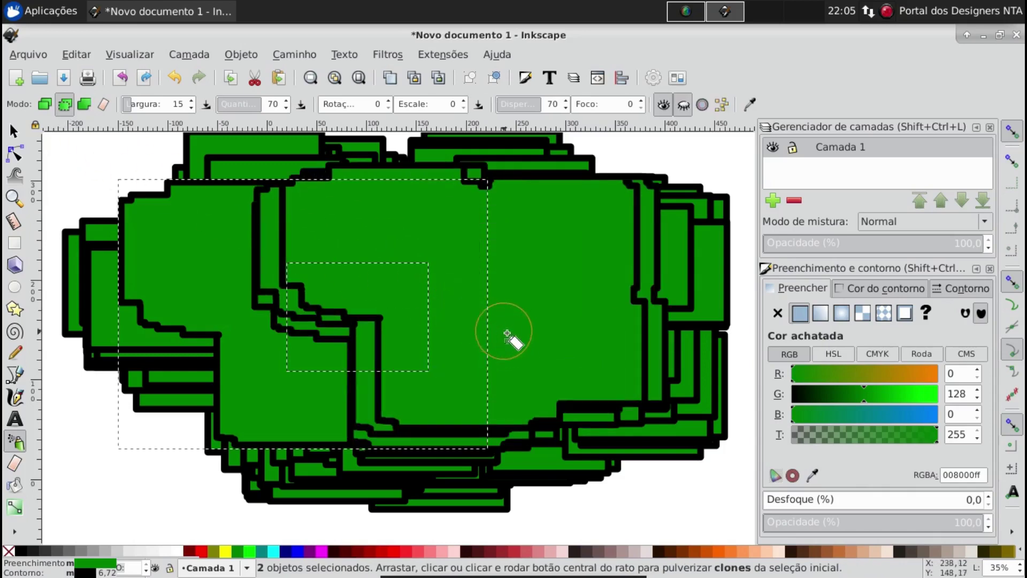
{"action": "left_click", "coordinate": [44, 107]}
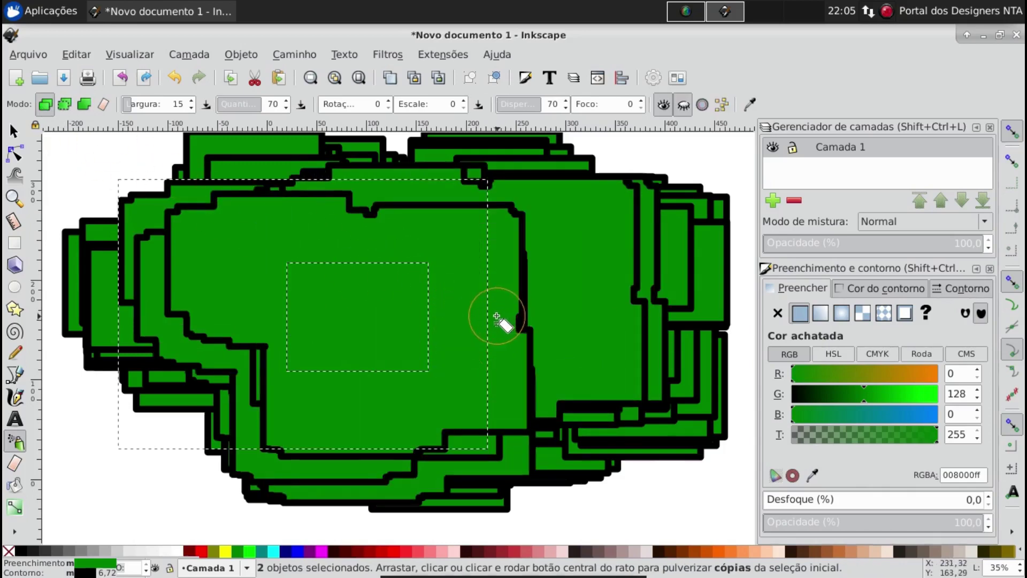
{"action": "mouse_move", "coordinate": [499, 320]}
{"action": "left_mouse_down"}
{"action": "mouse_move", "coordinate": [394, 304]}
{"action": "mouse_move", "coordinate": [453, 314]}
{"action": "left_mouse_up"}
{"action": "left_click", "coordinate": [454, 314]}
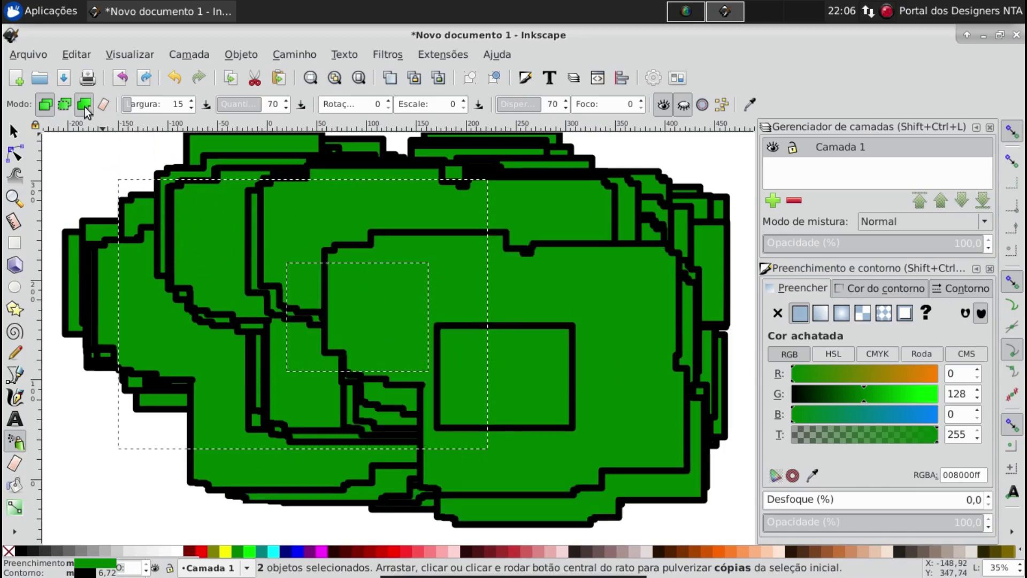
Erase most sprayed copies around the merged shape using the spray's delete mode.
{"action": "left_click", "coordinate": [104, 104]}
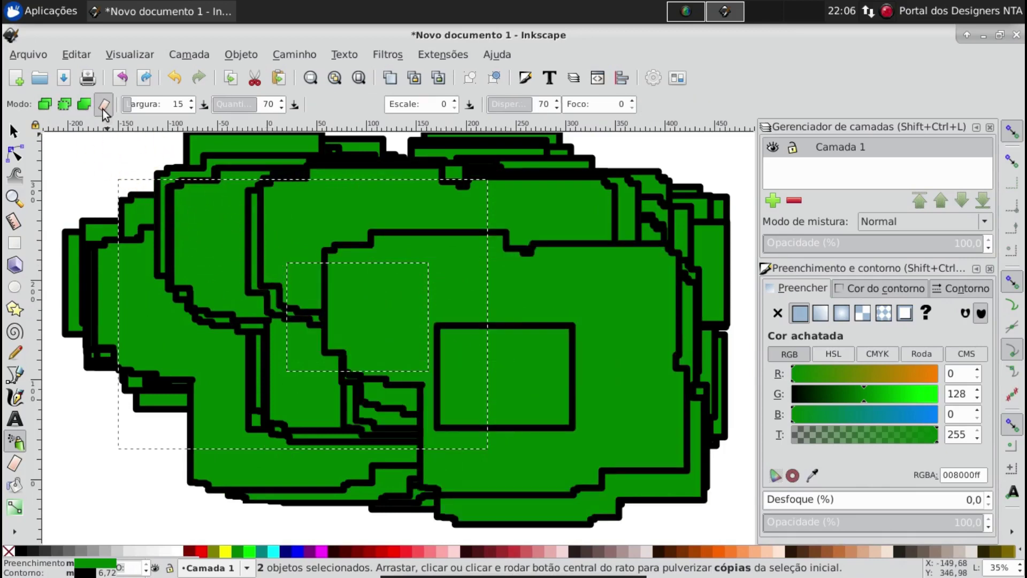
{"action": "left_click", "coordinate": [220, 242]}
{"action": "mouse_move", "coordinate": [220, 243]}
{"action": "left_mouse_down"}
{"action": "mouse_move", "coordinate": [344, 293]}
{"action": "mouse_move", "coordinate": [275, 245]}
{"action": "mouse_move", "coordinate": [392, 305]}
{"action": "left_mouse_up"}
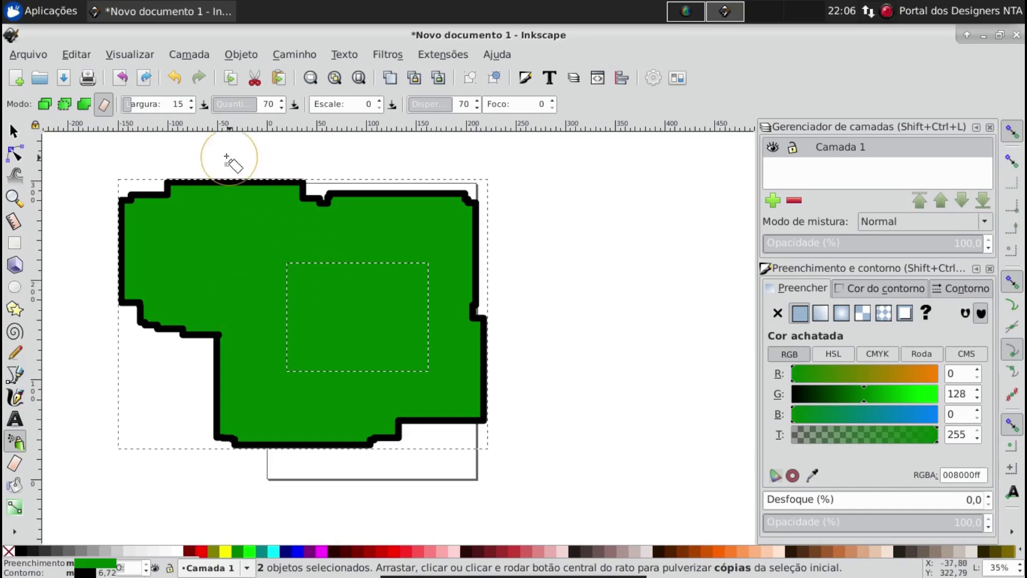
Briefly spray clones with a narrower width, undo them, and set single-path mode.
{"action": "left_click", "coordinate": [65, 104]}
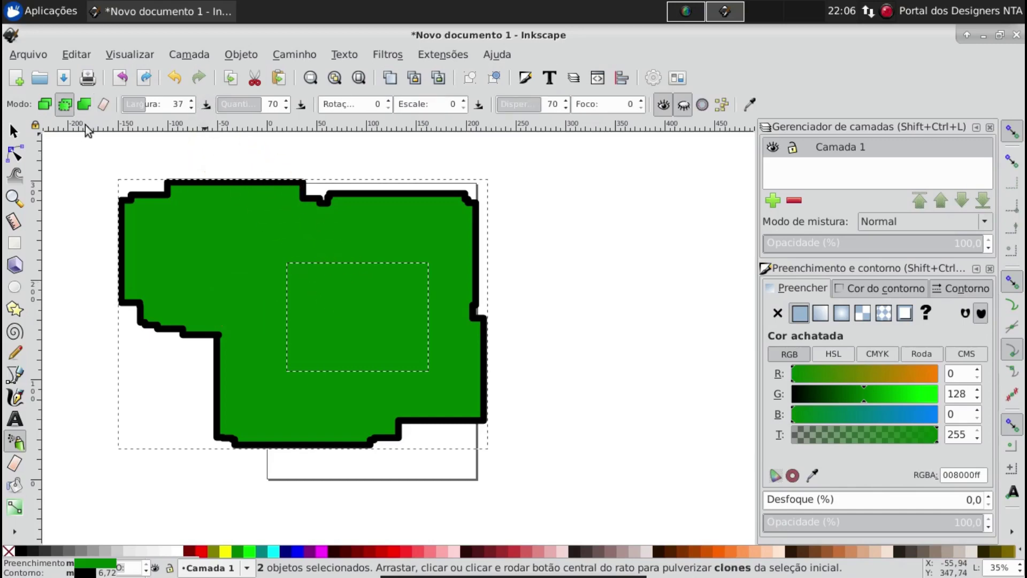
{"action": "left_click", "coordinate": [257, 261]}
{"action": "left_click", "coordinate": [278, 190]}
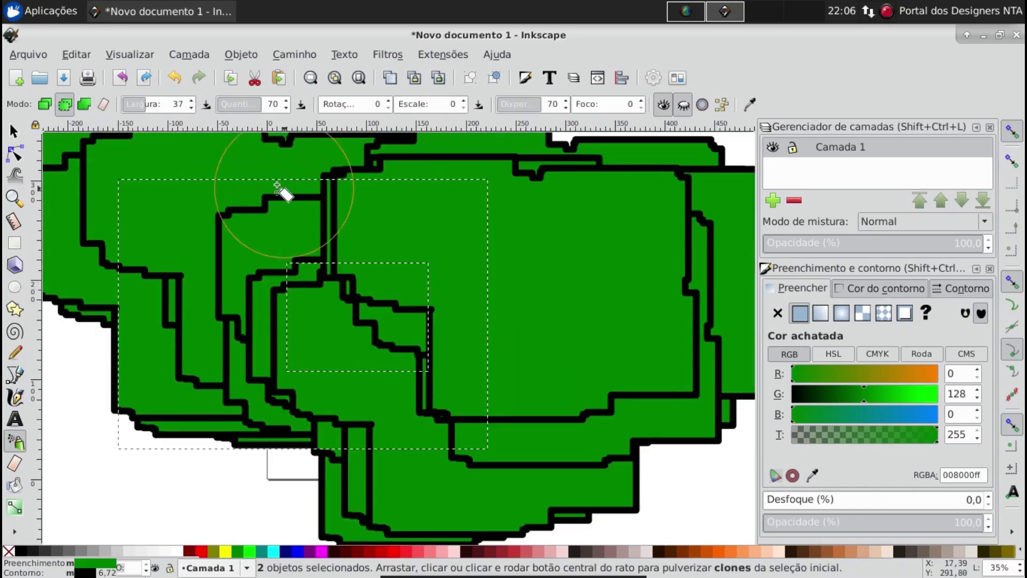
{"action": "left_click", "coordinate": [191, 109]}
{"action": "left_click", "coordinate": [104, 103]}
{"action": "key", "text": "ctrl+z"}
{"action": "key", "text": "ctrl+z"}
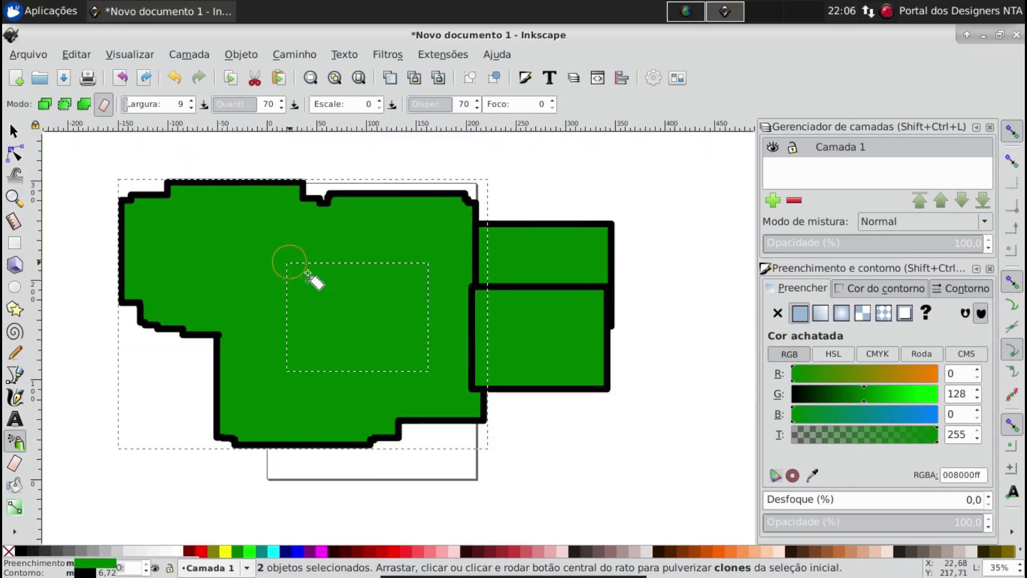
{"action": "key", "text": "ctrl+z"}
{"action": "left_click", "coordinate": [84, 104]}
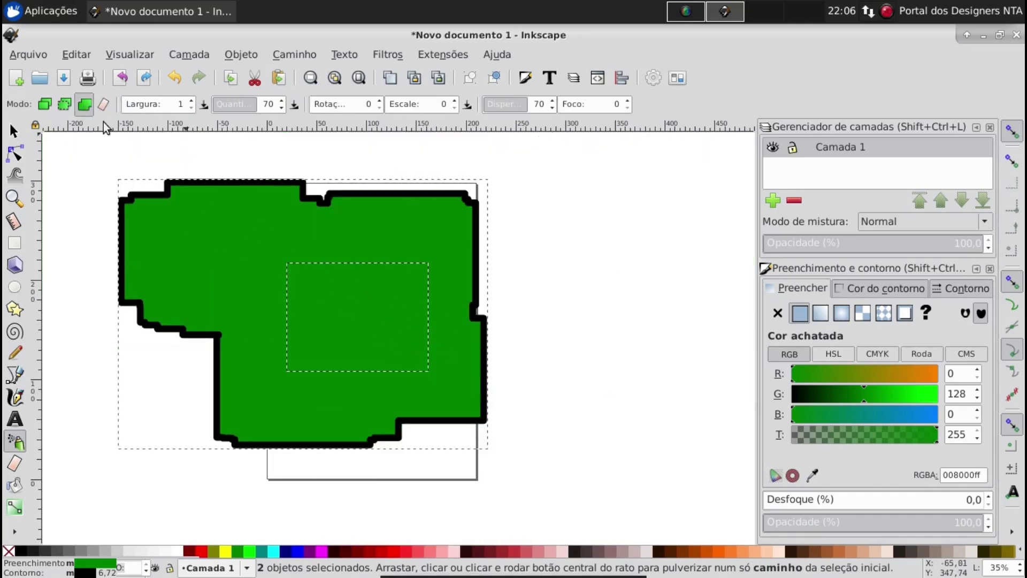
Spray clones of the merged shape across the canvas with the amount set to 100.
{"action": "left_click", "coordinate": [64, 103]}
{"action": "mouse_move", "coordinate": [271, 402]}
{"action": "left_mouse_down"}
{"action": "mouse_move", "coordinate": [407, 439]}
{"action": "mouse_move", "coordinate": [513, 394]}
{"action": "mouse_move", "coordinate": [401, 379]}
{"action": "mouse_move", "coordinate": [217, 305]}
{"action": "mouse_move", "coordinate": [415, 309]}
{"action": "mouse_move", "coordinate": [497, 328]}
{"action": "mouse_move", "coordinate": [551, 392]}
{"action": "mouse_move", "coordinate": [458, 413]}
{"action": "mouse_move", "coordinate": [344, 337]}
{"action": "mouse_move", "coordinate": [390, 279]}
{"action": "left_mouse_up"}
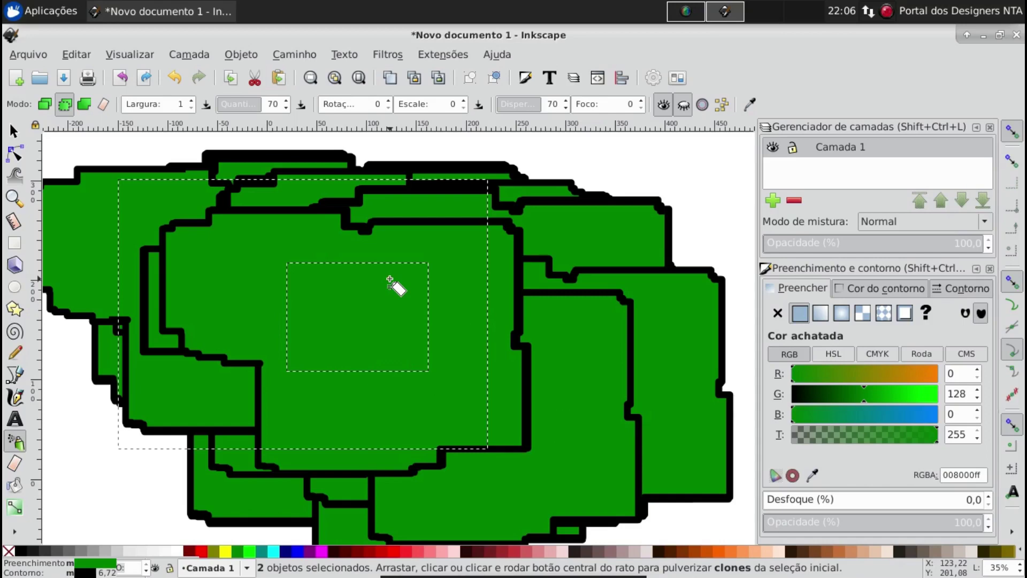
{"action": "left_click_drag", "start_coordinate": [251, 113], "coordinate": [238, 107]}
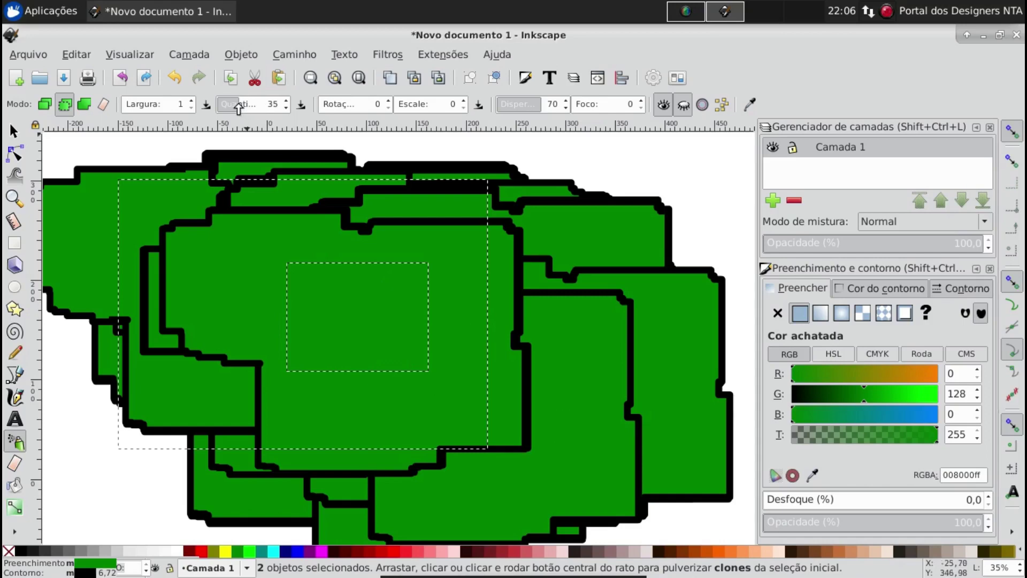
{"action": "mouse_move", "coordinate": [332, 254]}
{"action": "left_mouse_down"}
{"action": "mouse_move", "coordinate": [459, 328]}
{"action": "mouse_move", "coordinate": [522, 394]}
{"action": "left_mouse_up"}
{"action": "left_click", "coordinate": [521, 394]}
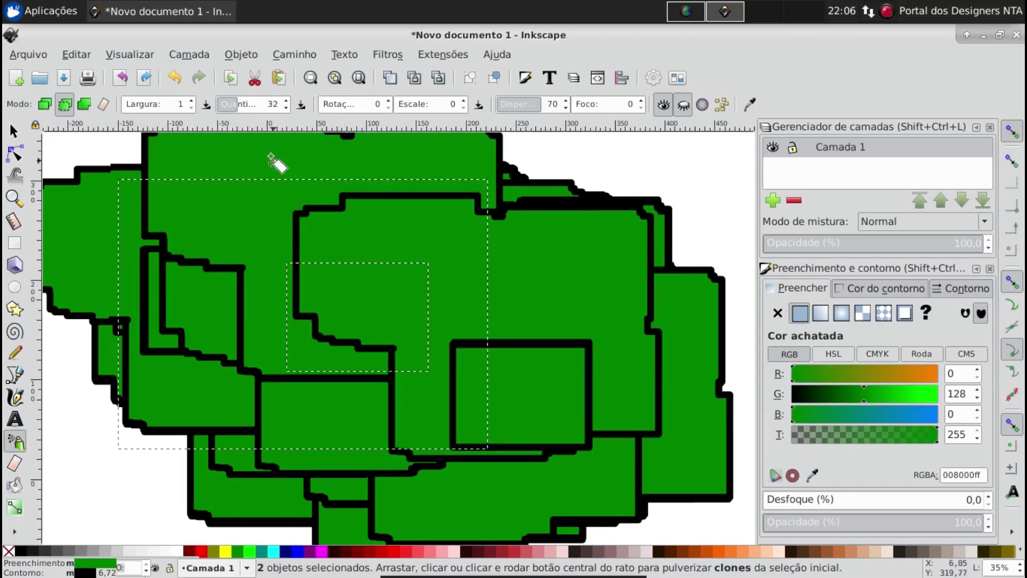
{"action": "left_click_drag", "start_coordinate": [257, 106], "coordinate": [284, 106]}
{"action": "left_click_drag", "start_coordinate": [355, 207], "coordinate": [340, 351]}
{"action": "left_click", "coordinate": [340, 350]}
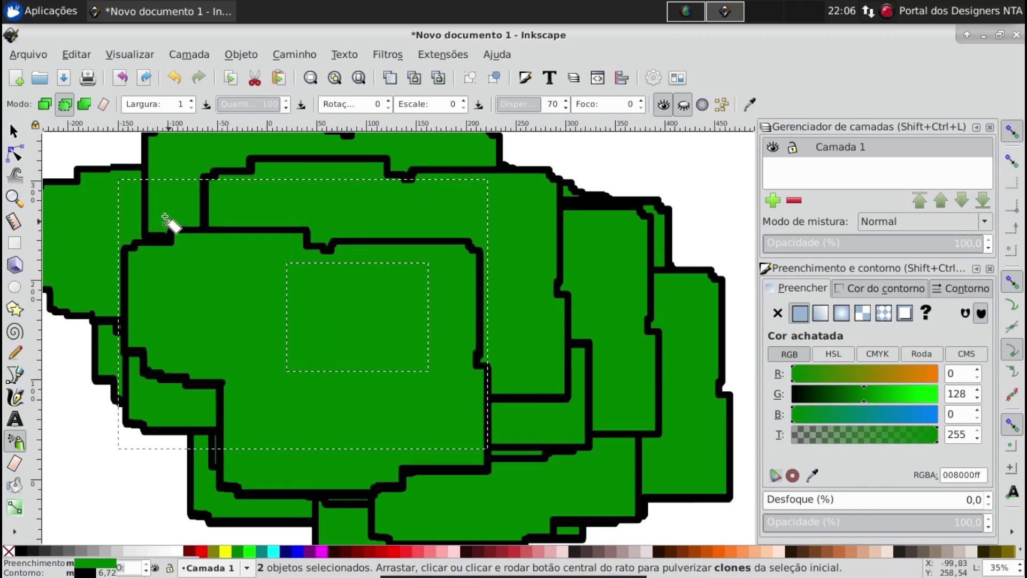
Spray clones with random rotation 26 and scale variation 38 across the canvas.
{"action": "left_click", "coordinate": [388, 105]}
{"action": "mouse_move", "coordinate": [374, 325]}
{"action": "left_mouse_down"}
{"action": "mouse_move", "coordinate": [443, 336]}
{"action": "mouse_move", "coordinate": [447, 172]}
{"action": "left_mouse_up"}
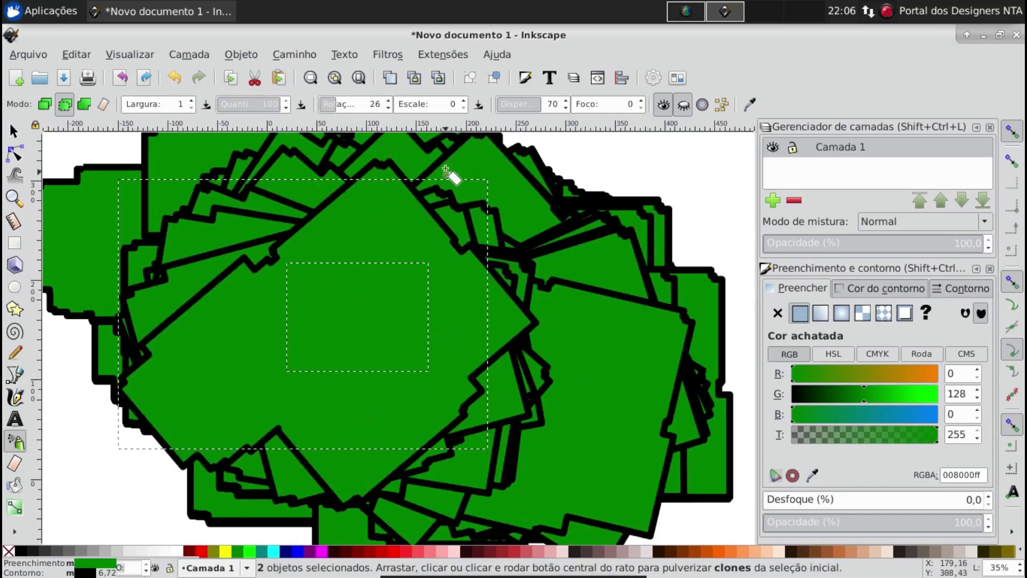
{"action": "left_click", "coordinate": [462, 101]}
{"action": "left_click", "coordinate": [431, 385]}
{"action": "mouse_move", "coordinate": [431, 386]}
{"action": "left_mouse_down"}
{"action": "mouse_move", "coordinate": [470, 371]}
{"action": "mouse_move", "coordinate": [458, 364]}
{"action": "mouse_move", "coordinate": [497, 327]}
{"action": "mouse_move", "coordinate": [401, 344]}
{"action": "mouse_move", "coordinate": [435, 360]}
{"action": "mouse_move", "coordinate": [590, 356]}
{"action": "mouse_move", "coordinate": [408, 310]}
{"action": "mouse_move", "coordinate": [323, 305]}
{"action": "mouse_move", "coordinate": [420, 383]}
{"action": "mouse_move", "coordinate": [402, 357]}
{"action": "left_mouse_up"}
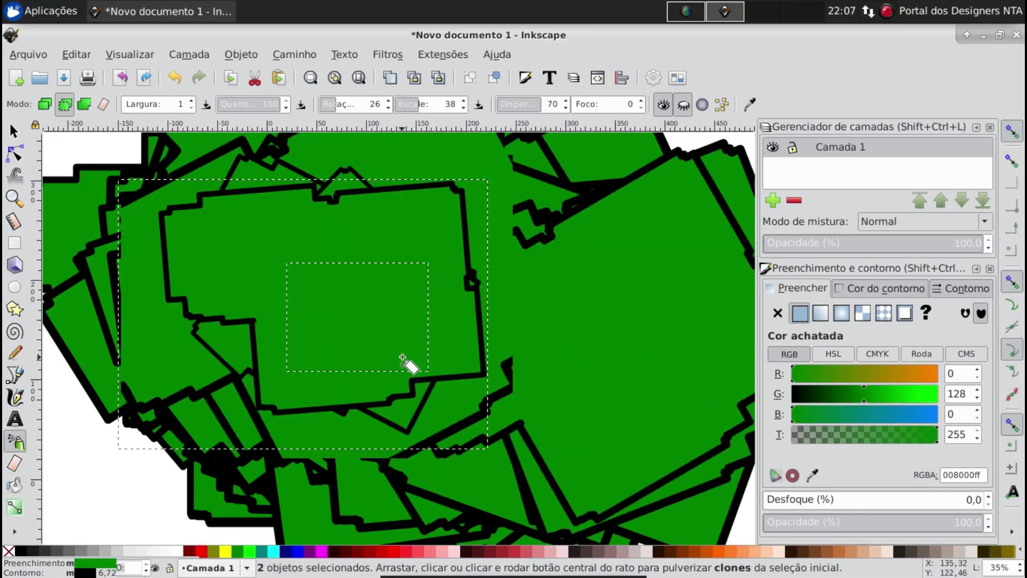
{"action": "mouse_move", "coordinate": [543, 360]}
{"action": "left_mouse_down"}
{"action": "mouse_move", "coordinate": [596, 362]}
{"action": "mouse_move", "coordinate": [528, 324]}
{"action": "left_mouse_up"}
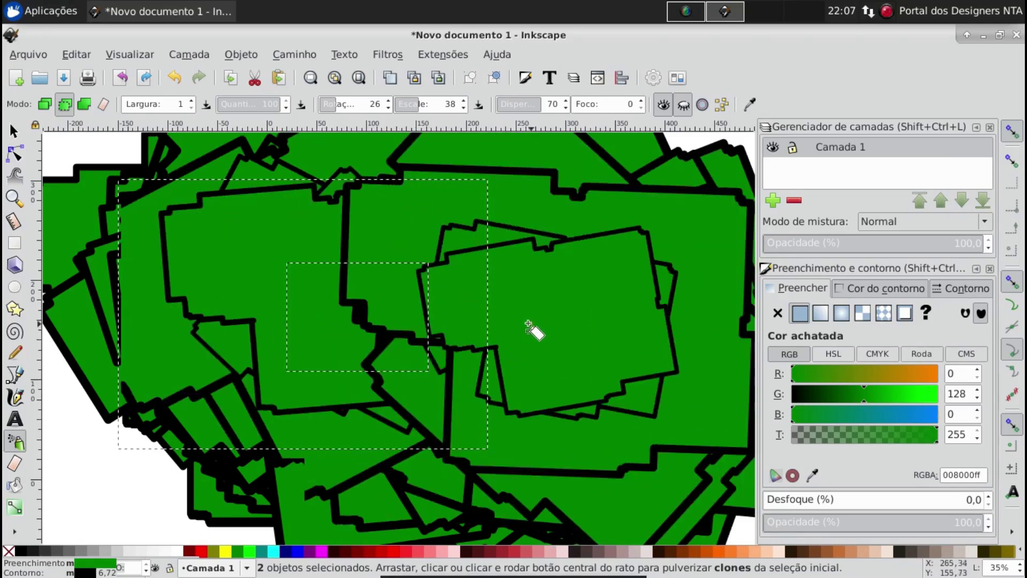
{"action": "mouse_move", "coordinate": [464, 318]}
{"action": "left_mouse_down"}
{"action": "mouse_move", "coordinate": [298, 319]}
{"action": "mouse_move", "coordinate": [592, 371]}
{"action": "mouse_move", "coordinate": [390, 356]}
{"action": "left_mouse_up"}
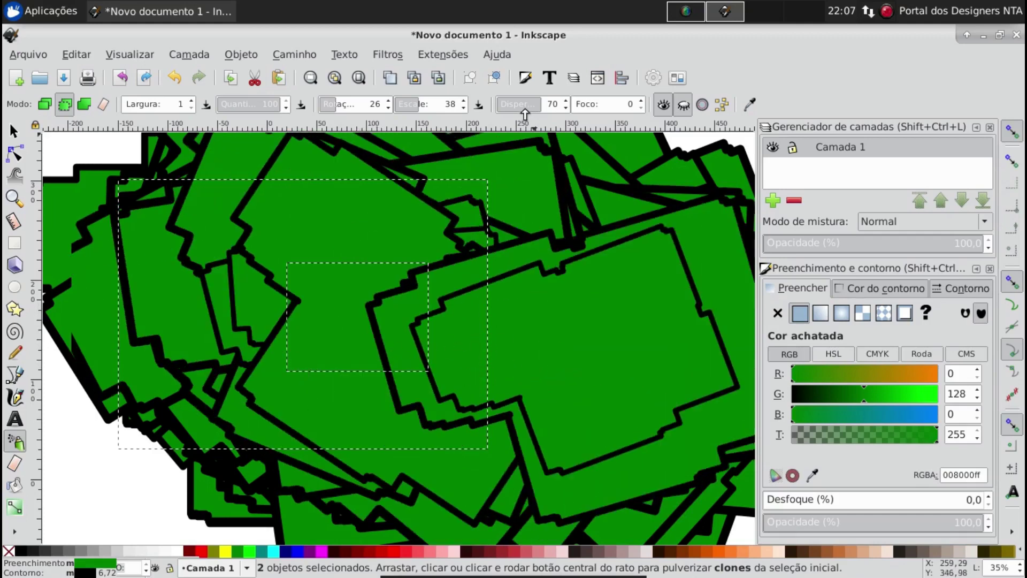
Spray more rotated clones with scatter 64 and focus 63.
{"action": "left_click_drag", "start_coordinate": [525, 114], "coordinate": [521, 114]}
{"action": "mouse_move", "coordinate": [504, 183]}
{"action": "left_mouse_down"}
{"action": "mouse_move", "coordinate": [458, 287]}
{"action": "mouse_move", "coordinate": [541, 367]}
{"action": "left_mouse_up"}
{"action": "left_click_drag", "start_coordinate": [583, 103], "coordinate": [613, 103]}
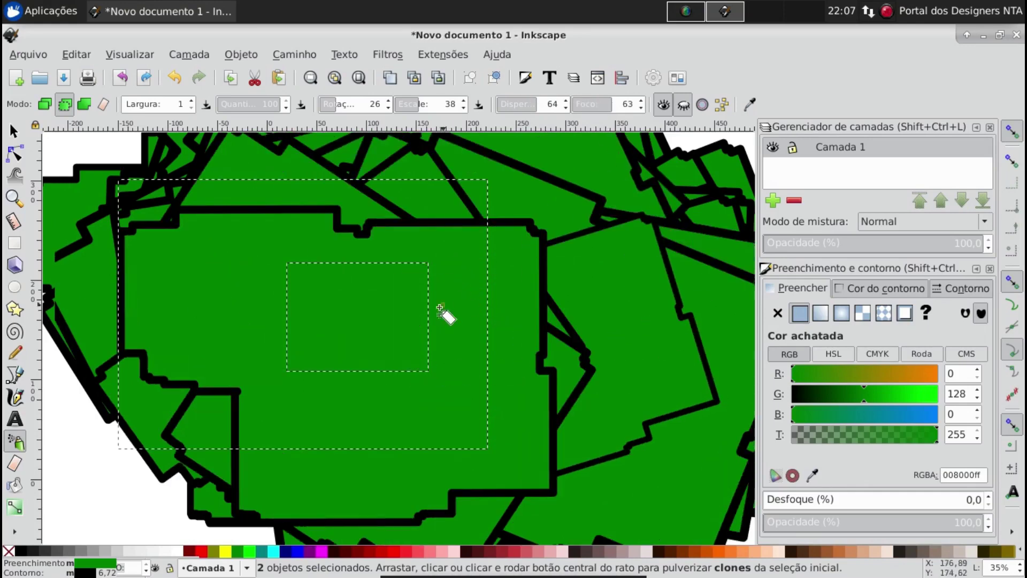
{"action": "mouse_move", "coordinate": [439, 308]}
{"action": "left_mouse_down"}
{"action": "mouse_move", "coordinate": [445, 339]}
{"action": "mouse_move", "coordinate": [556, 362]}
{"action": "mouse_move", "coordinate": [250, 362]}
{"action": "mouse_move", "coordinate": [628, 280]}
{"action": "left_mouse_up"}
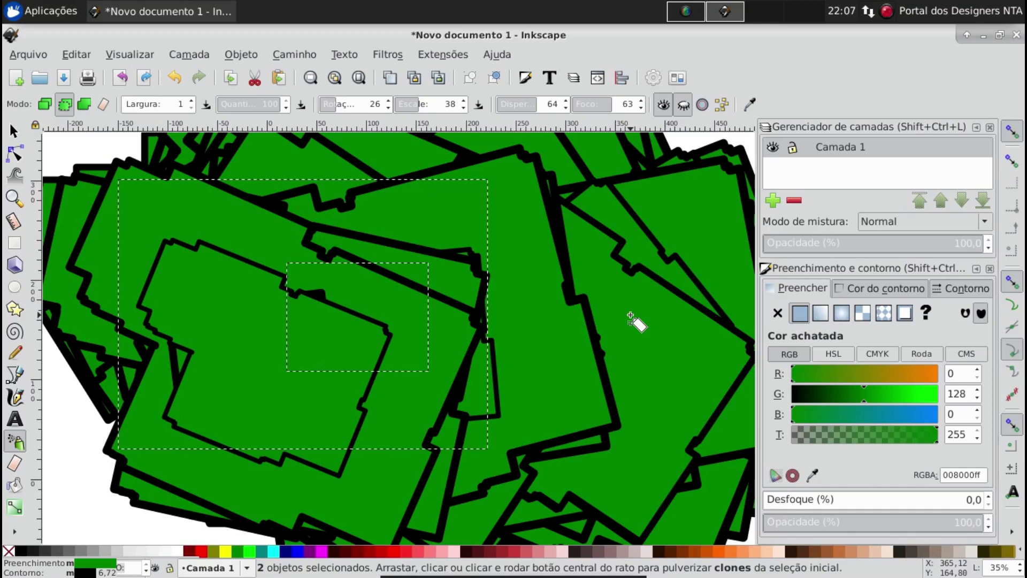
Set tiled clones to 73 columns with drawing colour picking, then erase the sprayed clones.
{"action": "left_click", "coordinate": [748, 106]}
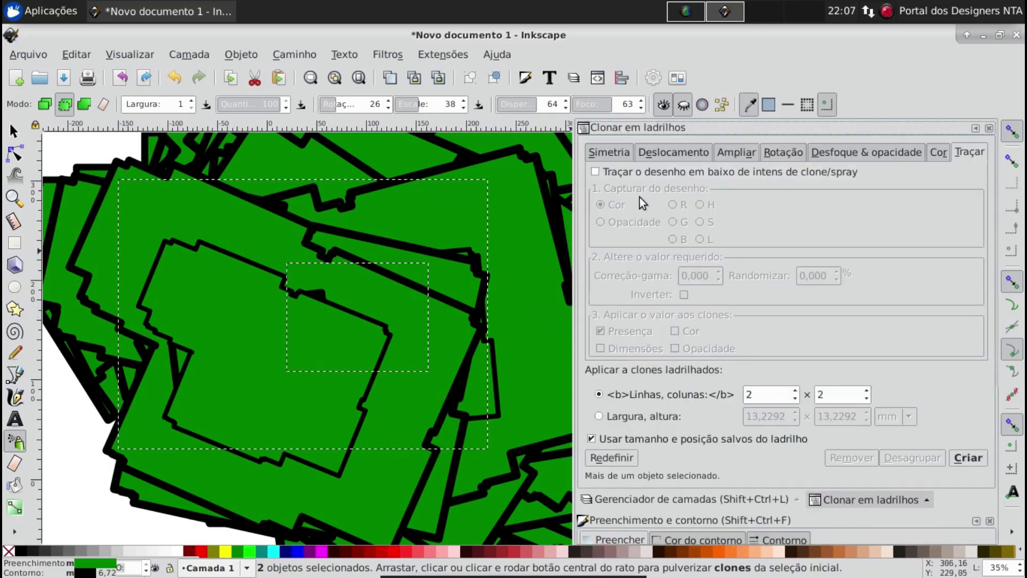
{"action": "left_click", "coordinate": [988, 128]}
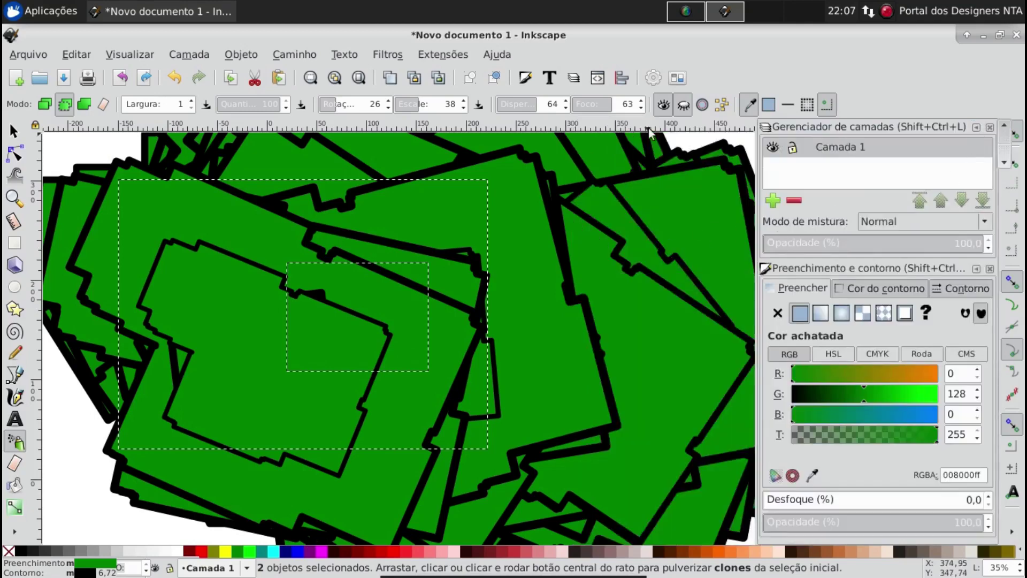
{"action": "left_click", "coordinate": [749, 104]}
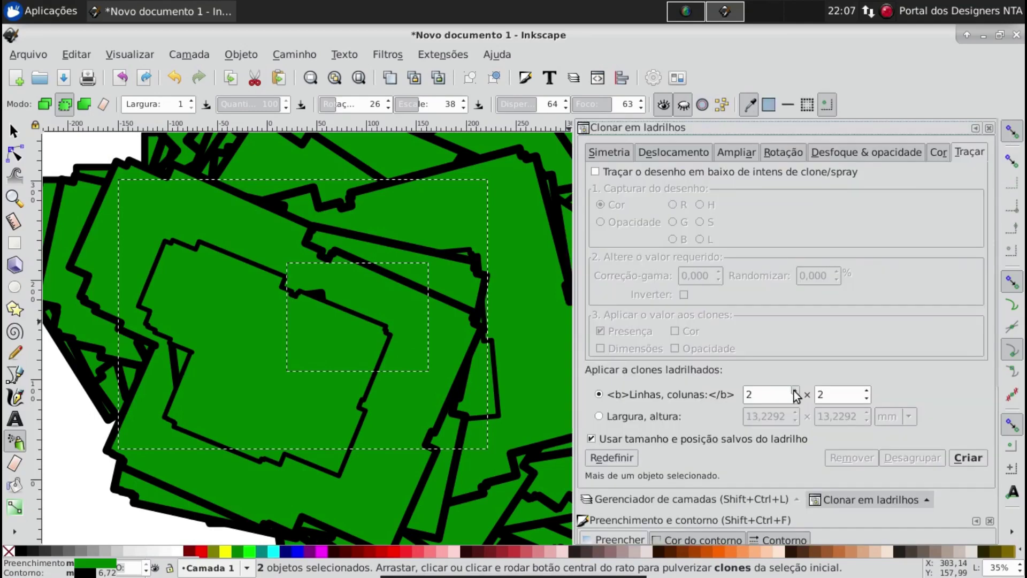
{"action": "left_click", "coordinate": [866, 391]}
{"action": "left_click", "coordinate": [103, 104]}
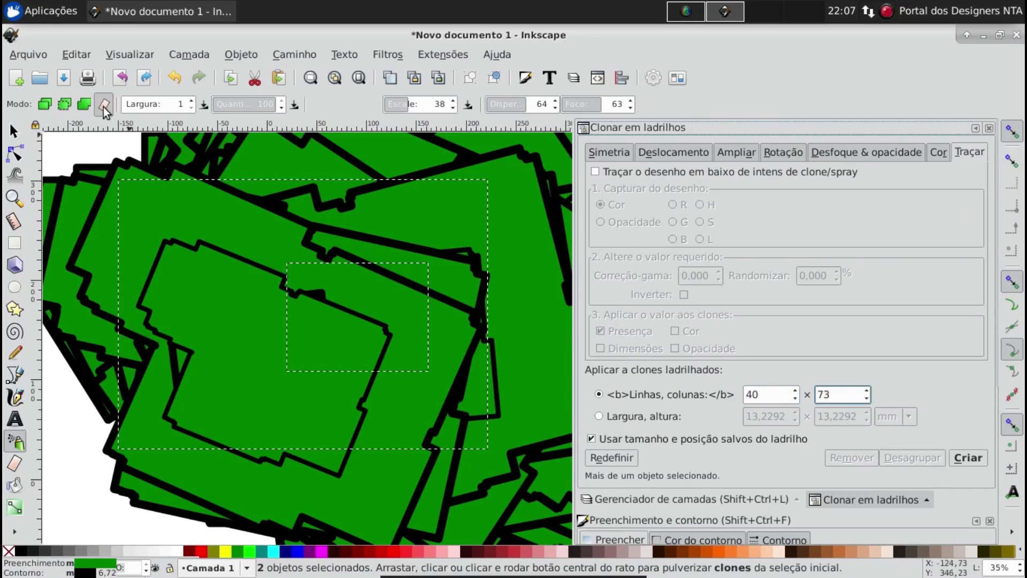
{"action": "left_click", "coordinate": [284, 289]}
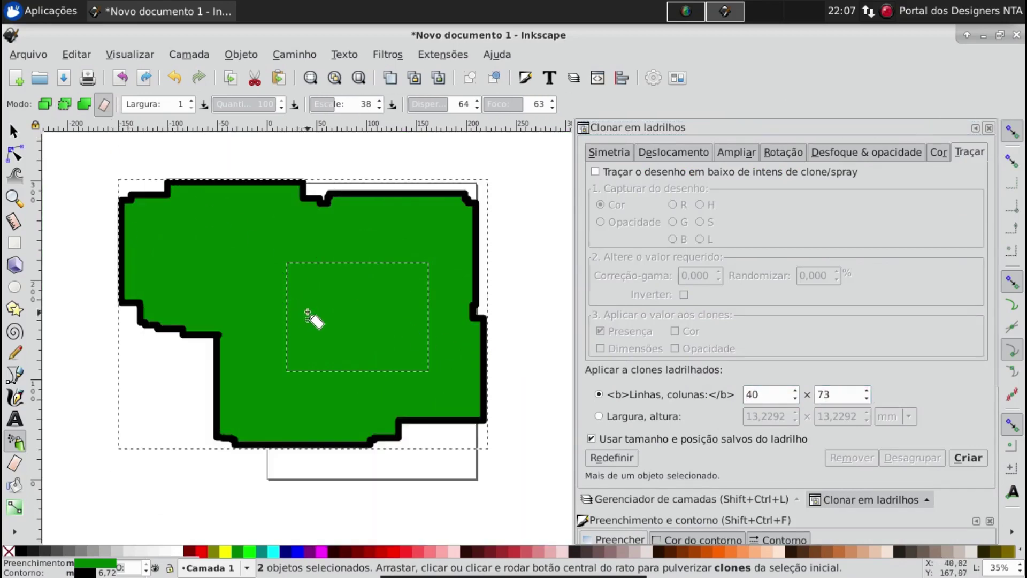
Shrink the merged green shape to a small size in the page centre.
{"action": "key", "text": "s"}
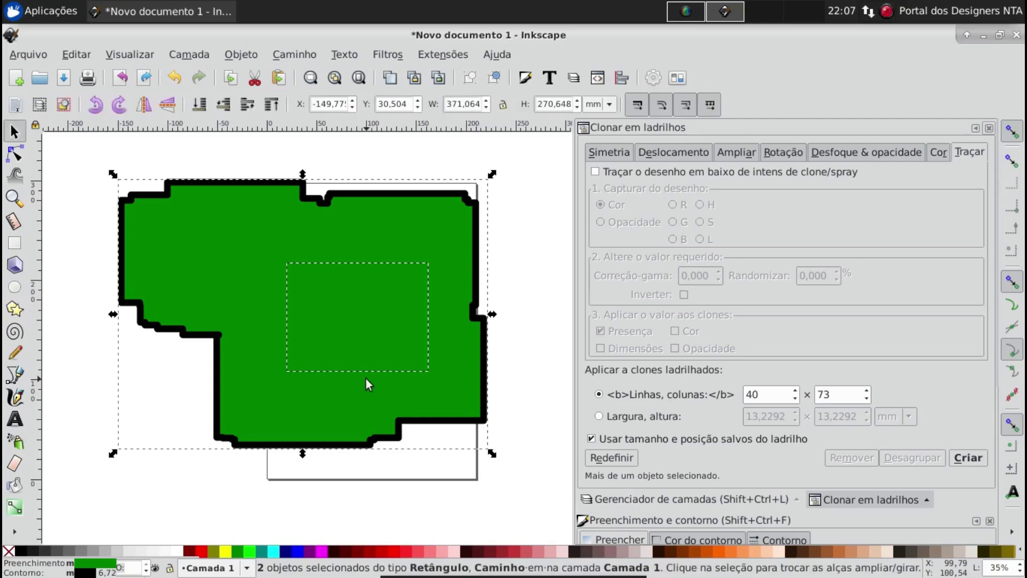
{"action": "key", "text": "ctrl+z"}
{"action": "left_click_drag", "start_coordinate": [284, 248], "coordinate": [327, 285]}
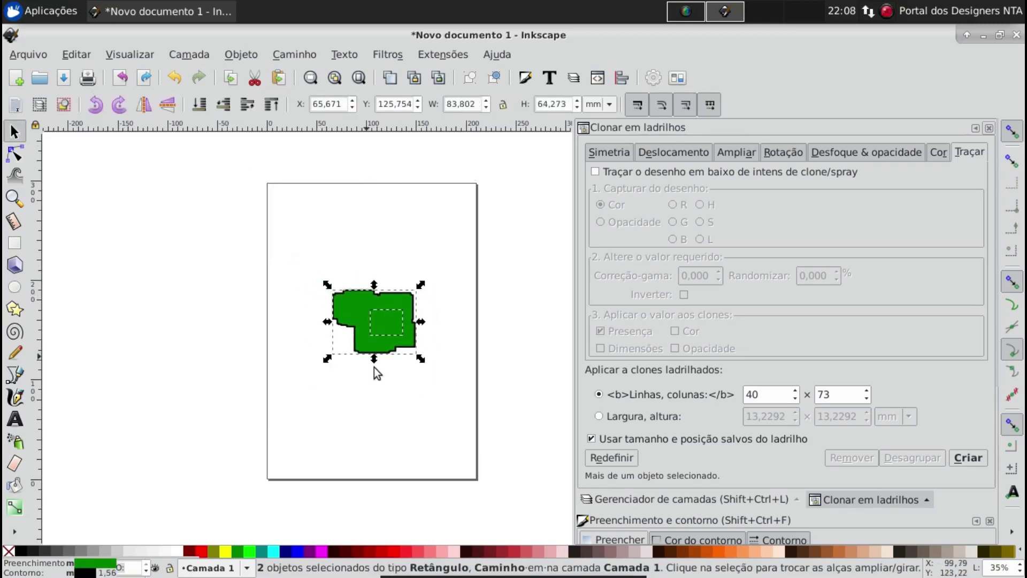
{"action": "key", "text": "shift"}
Spray rotated clones of the small green shape densely across the page.
{"action": "key", "text": "shift+F3"}
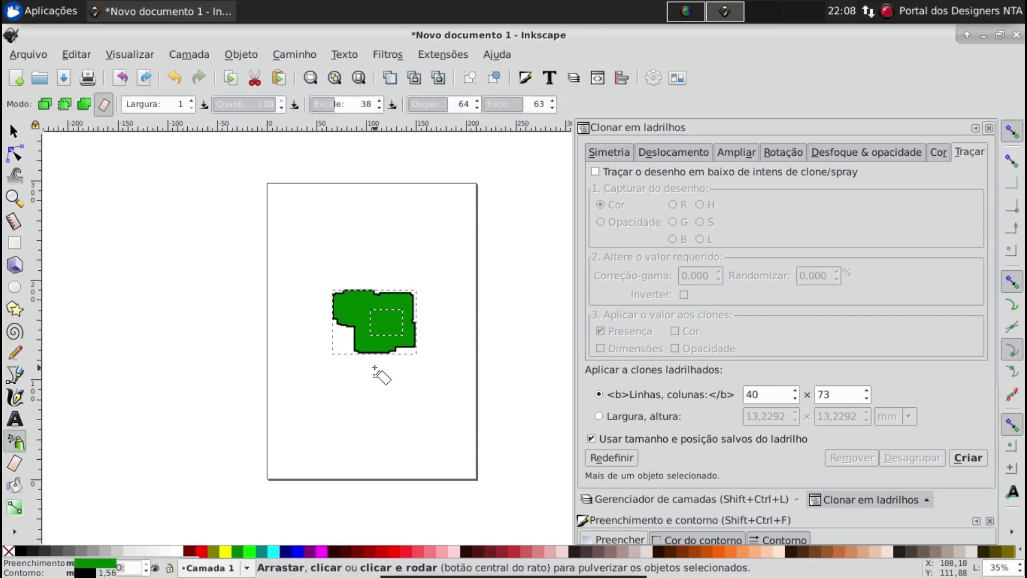
{"action": "left_click", "coordinate": [64, 104]}
{"action": "mouse_move", "coordinate": [355, 289]}
{"action": "left_mouse_down"}
{"action": "mouse_move", "coordinate": [326, 414]}
{"action": "mouse_move", "coordinate": [415, 263]}
{"action": "mouse_move", "coordinate": [331, 451]}
{"action": "mouse_move", "coordinate": [343, 469]}
{"action": "mouse_move", "coordinate": [389, 469]}
{"action": "mouse_move", "coordinate": [447, 382]}
{"action": "left_mouse_up"}
{"action": "left_click_drag", "start_coordinate": [310, 363], "coordinate": [250, 339]}
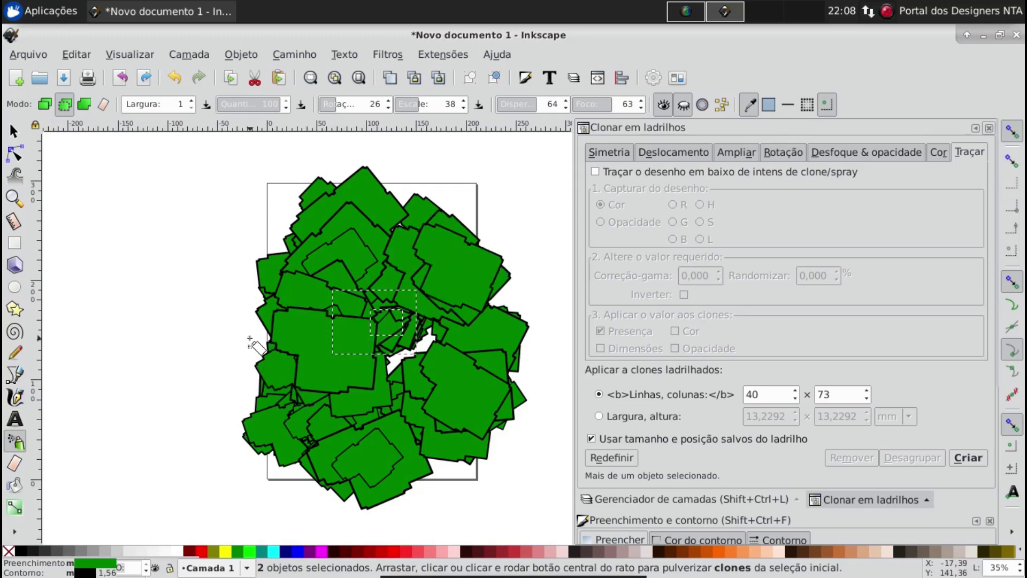
{"action": "left_click", "coordinate": [674, 152]}
{"action": "left_click", "coordinate": [736, 154]}
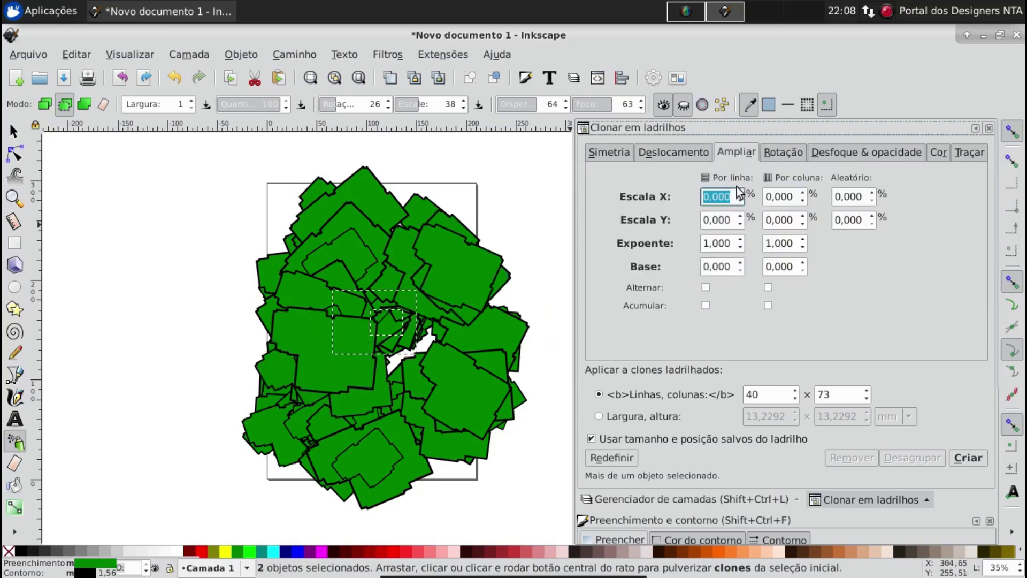
Review the tiled clones rotation, scale, offset and blur settings, then close the dialog.
{"action": "left_click", "coordinate": [786, 154]}
{"action": "left_click", "coordinate": [737, 154]}
{"action": "left_click", "coordinate": [685, 156]}
{"action": "left_click", "coordinate": [783, 153]}
{"action": "left_click", "coordinate": [866, 153]}
{"action": "left_click", "coordinate": [989, 128]}
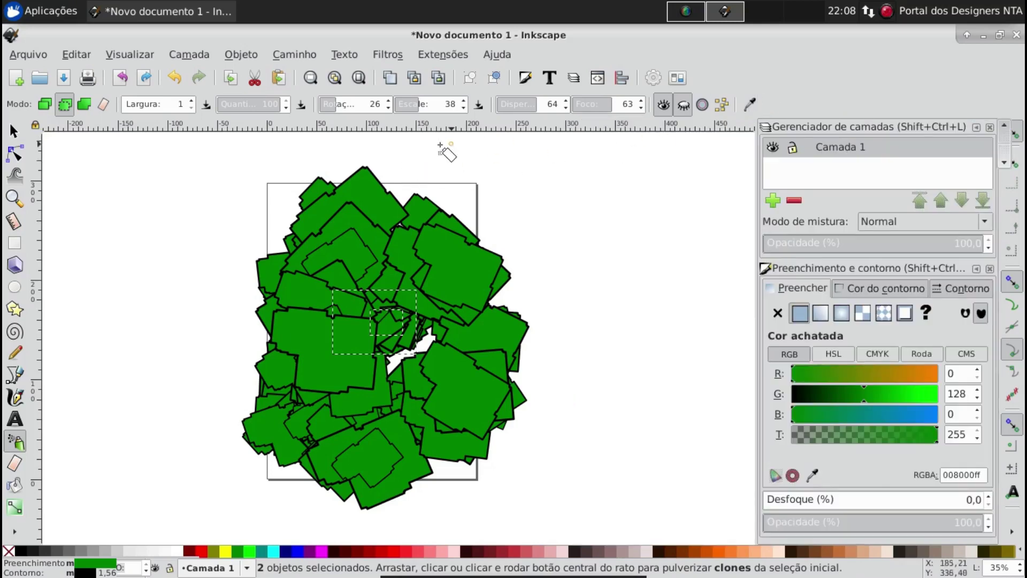
Glance at the Extensions and Filters menus, then select and delete every green clone.
{"action": "left_click", "coordinate": [434, 54]}
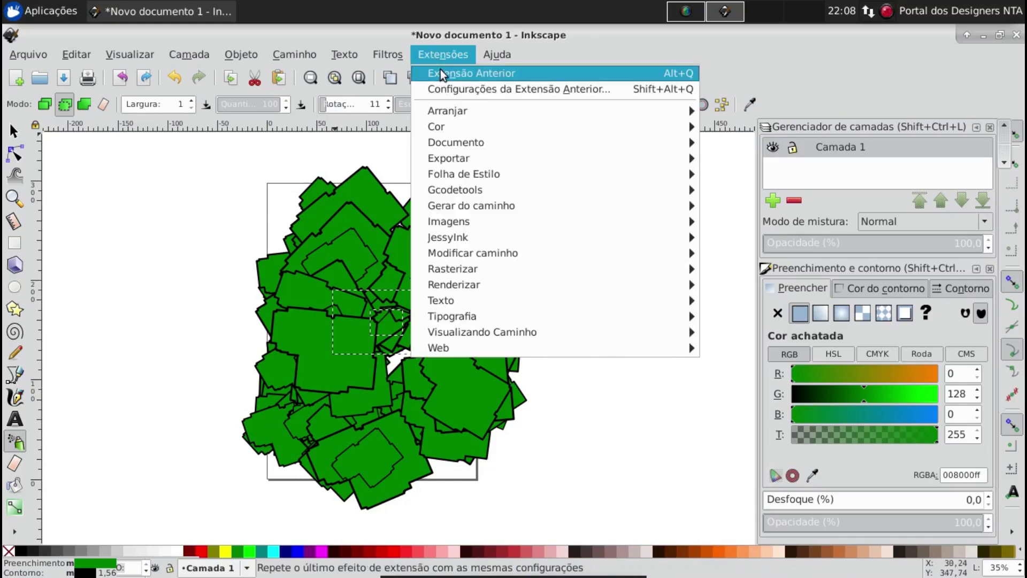
{"action": "key", "text": "Left"}
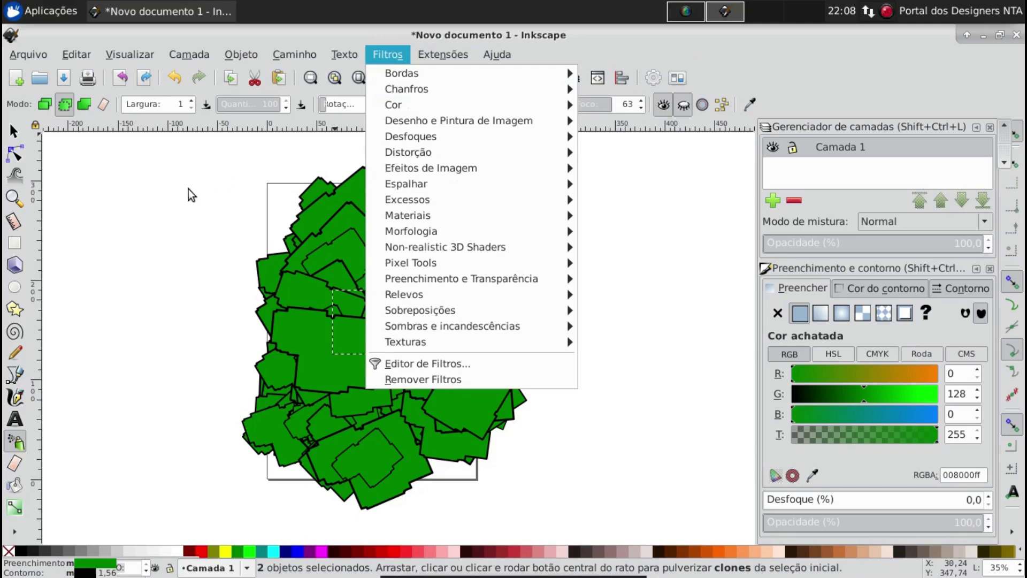
{"action": "key", "text": "Escape"}
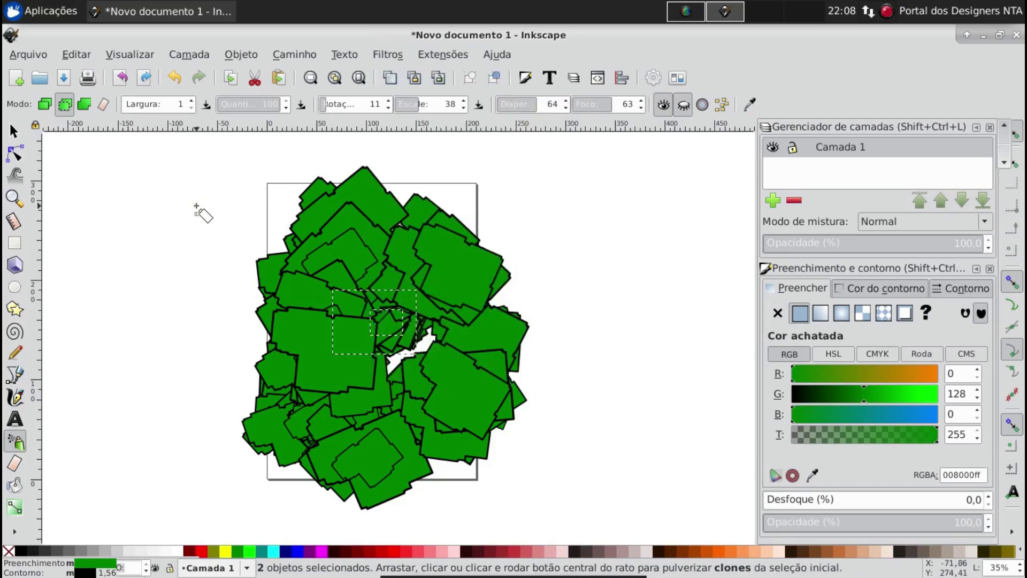
{"action": "key", "text": "s"}
{"action": "mouse_move", "coordinate": [174, 154]}
{"action": "left_mouse_down"}
{"action": "mouse_move", "coordinate": [602, 451]}
{"action": "mouse_move", "coordinate": [638, 494]}
{"action": "left_mouse_up"}
{"action": "key", "text": "Delete"}
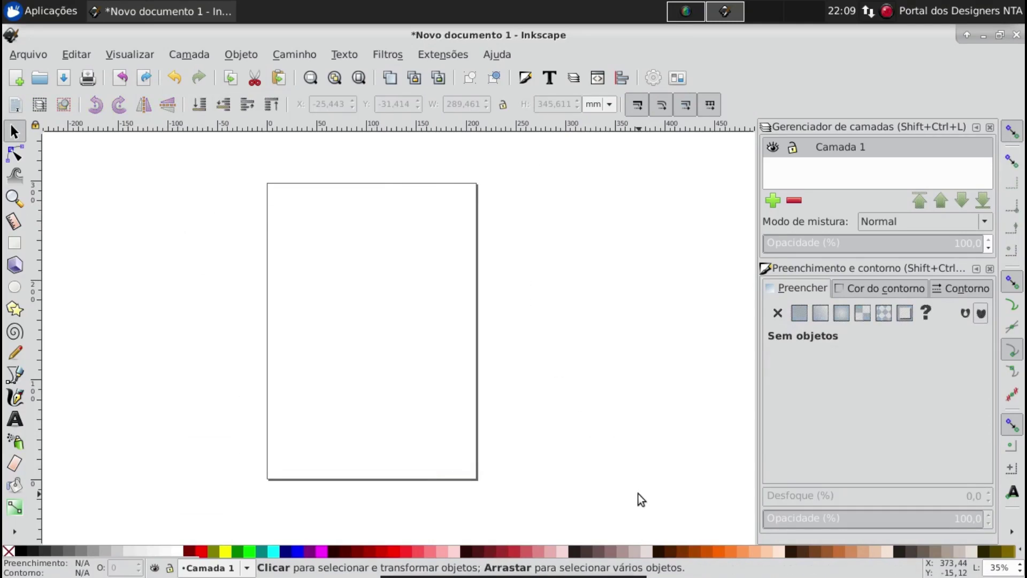
Type a first name as text on the left-centre of the page and select its letters.
{"action": "key", "text": "t"}
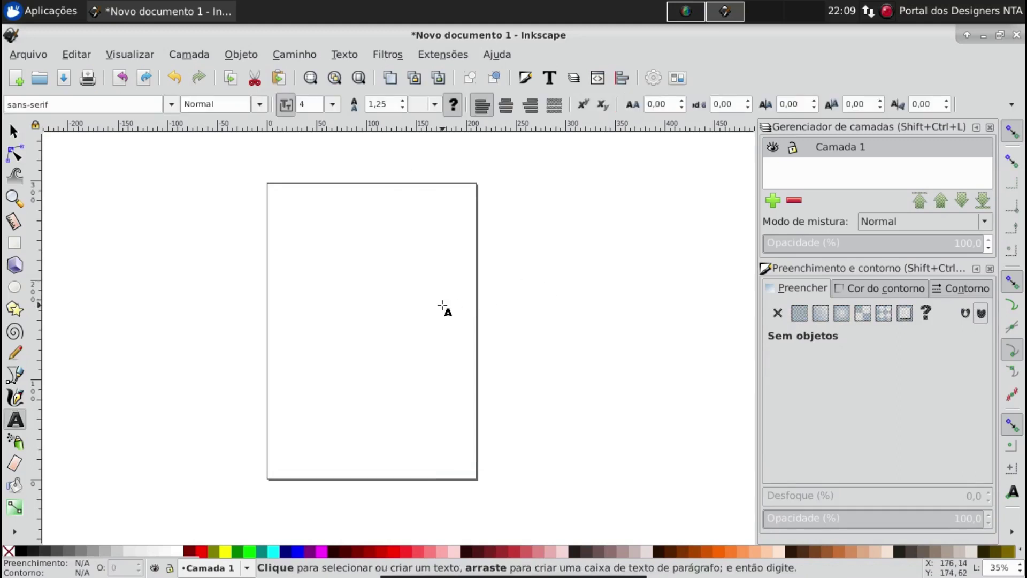
{"action": "key", "text": "s"}
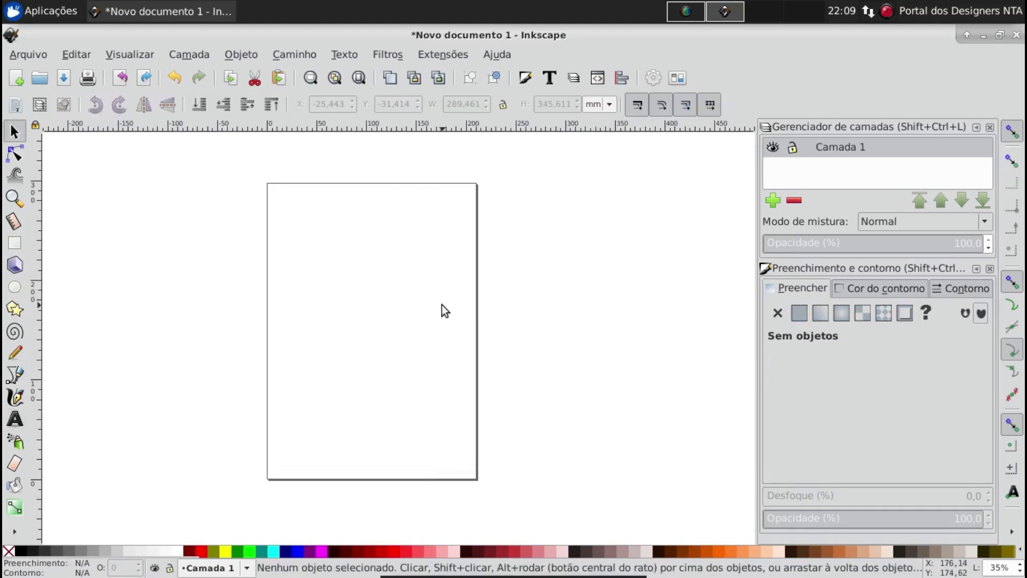
{"action": "key", "text": "t"}
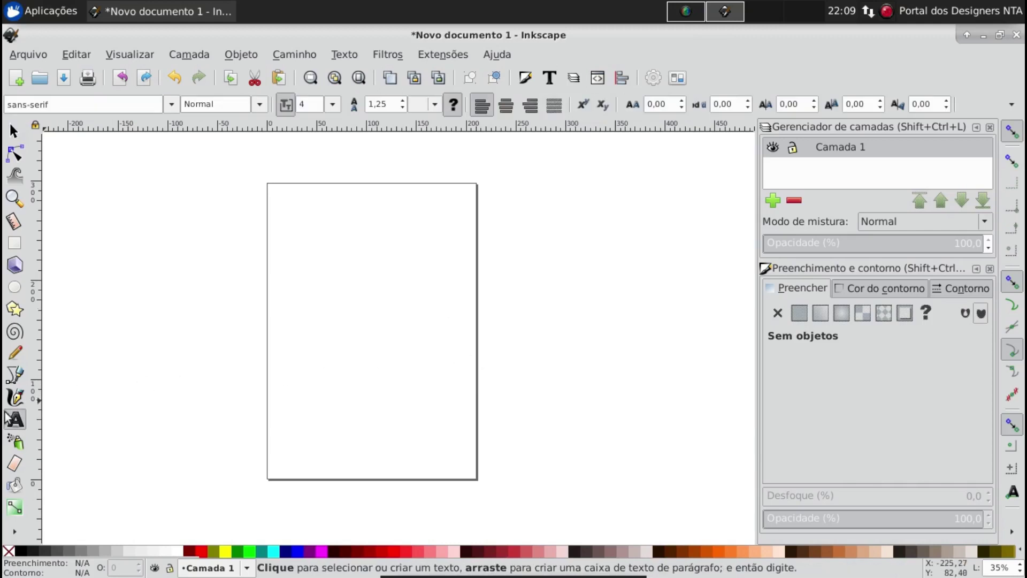
{"action": "left_click", "coordinate": [307, 307]}
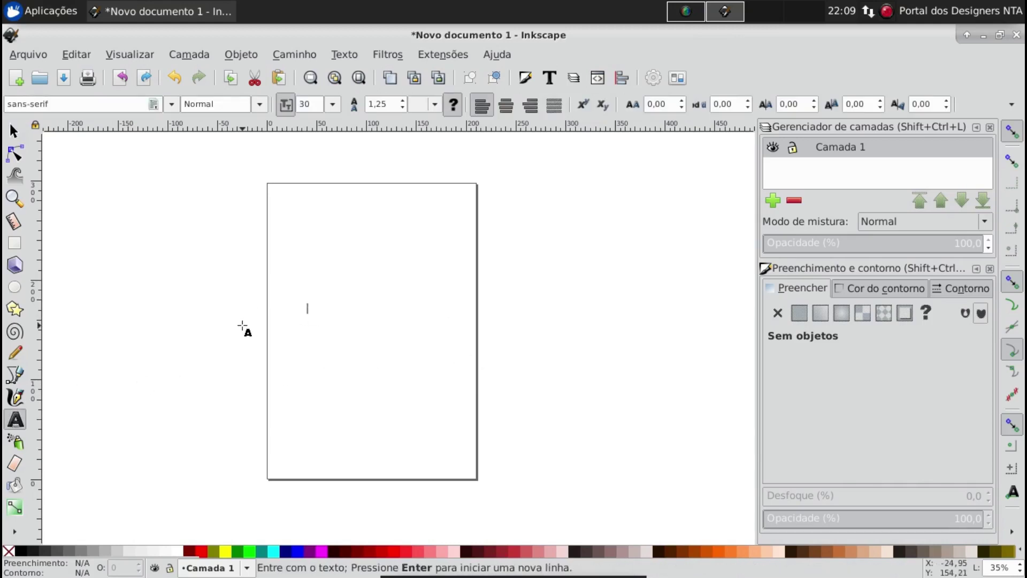
{"action": "type", "text": "Ti"}
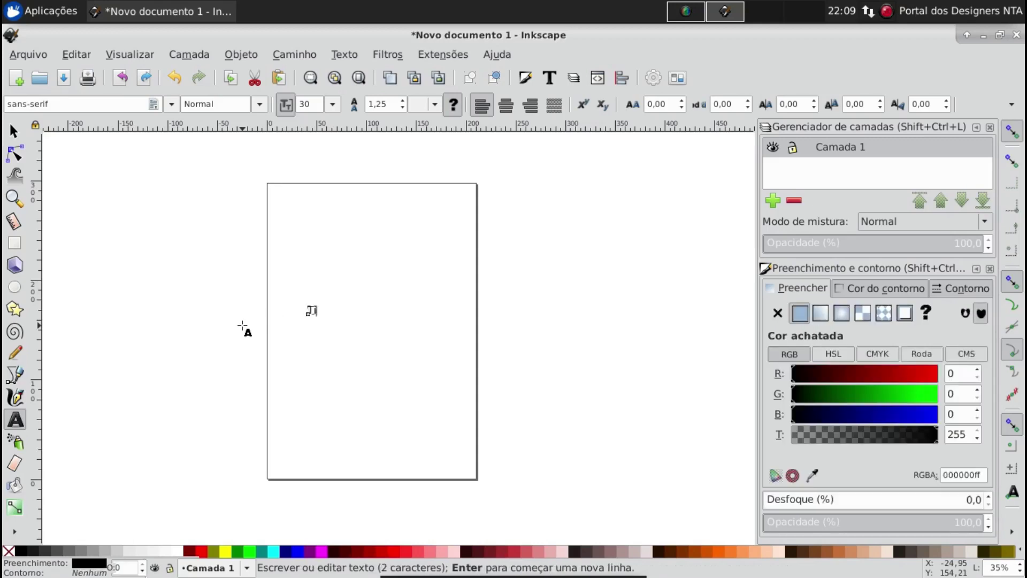
{"action": "type", "text": "ago"}
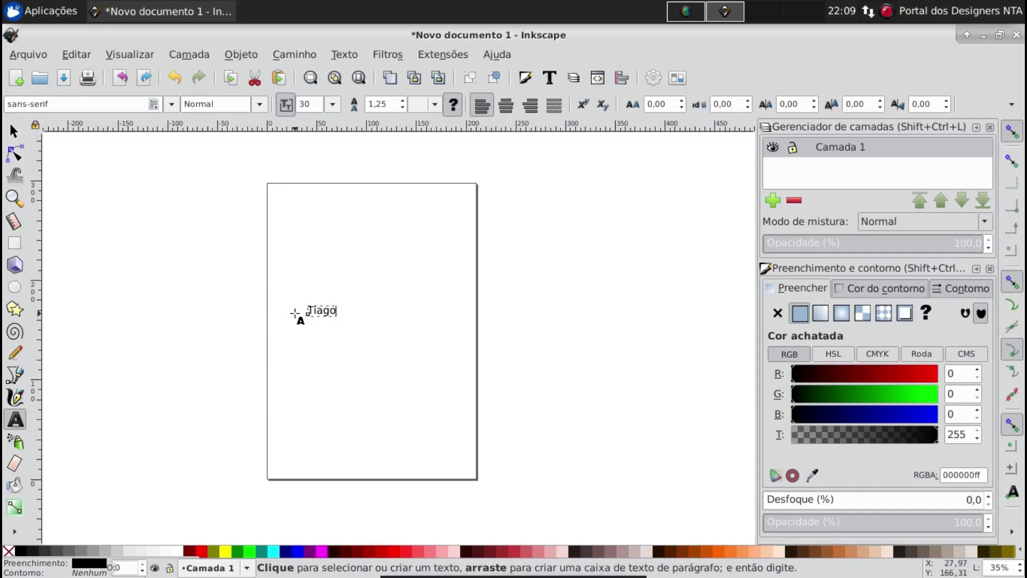
{"action": "key", "text": "shift+Left"}
{"action": "key", "text": "shift+Left"}
{"action": "key", "text": "shift+Left"}
{"action": "key", "text": "shift+Left"}
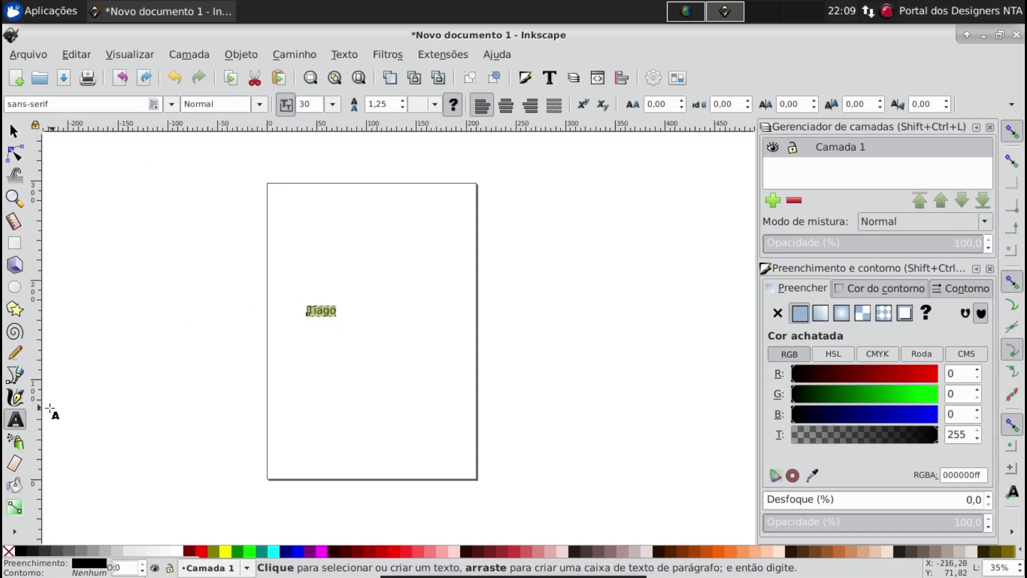
Set the name text's font size to 100.
{"action": "left_click", "coordinate": [332, 105]}
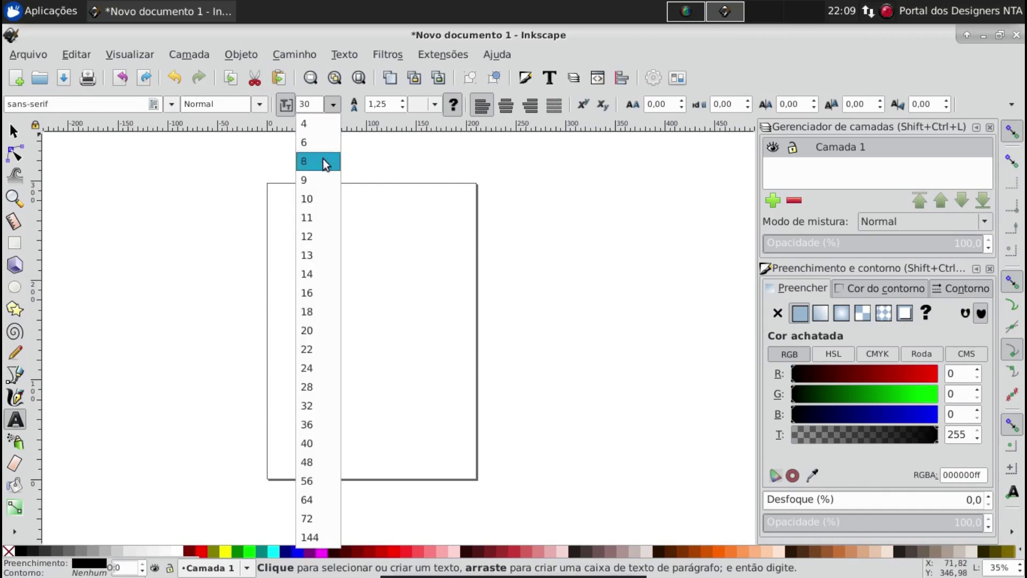
{"action": "left_click", "coordinate": [312, 422]}
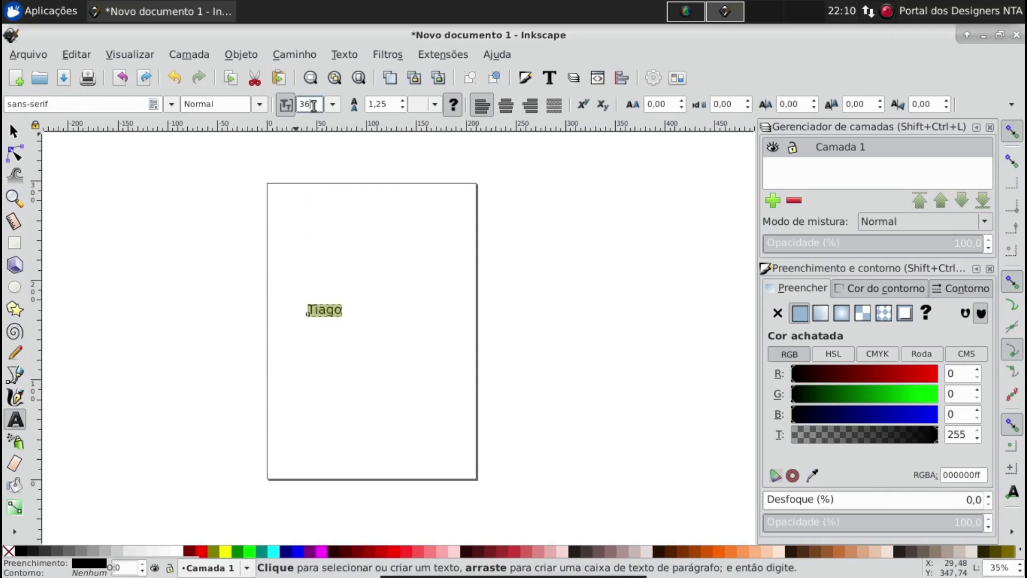
{"action": "left_click_drag", "start_coordinate": [314, 106], "coordinate": [294, 105]}
{"action": "type", "text": "100"}
{"action": "key", "text": "Return"}
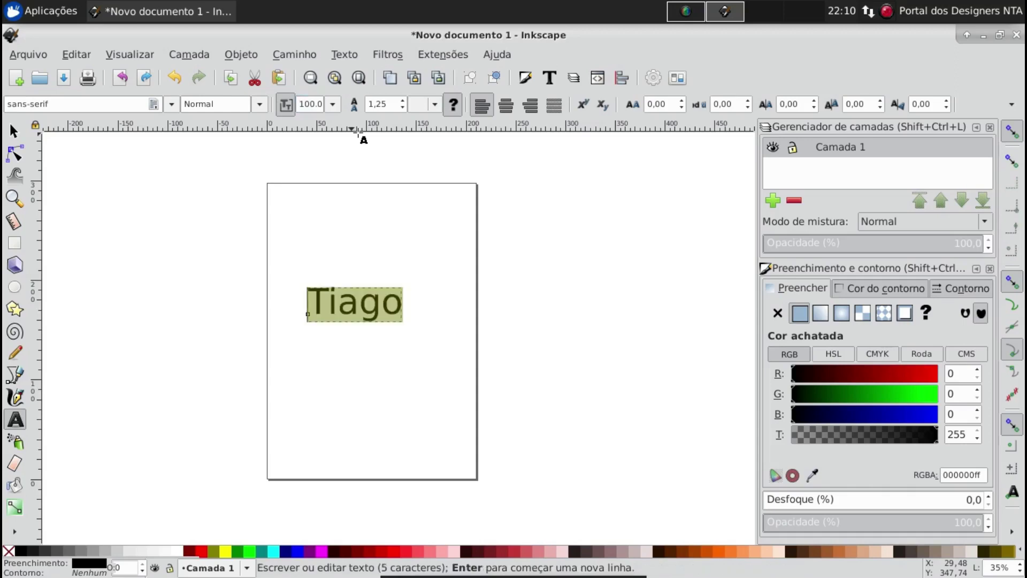
Set the name text's font style to Bold after briefly trying Bold Italic.
{"action": "left_click", "coordinate": [259, 105]}
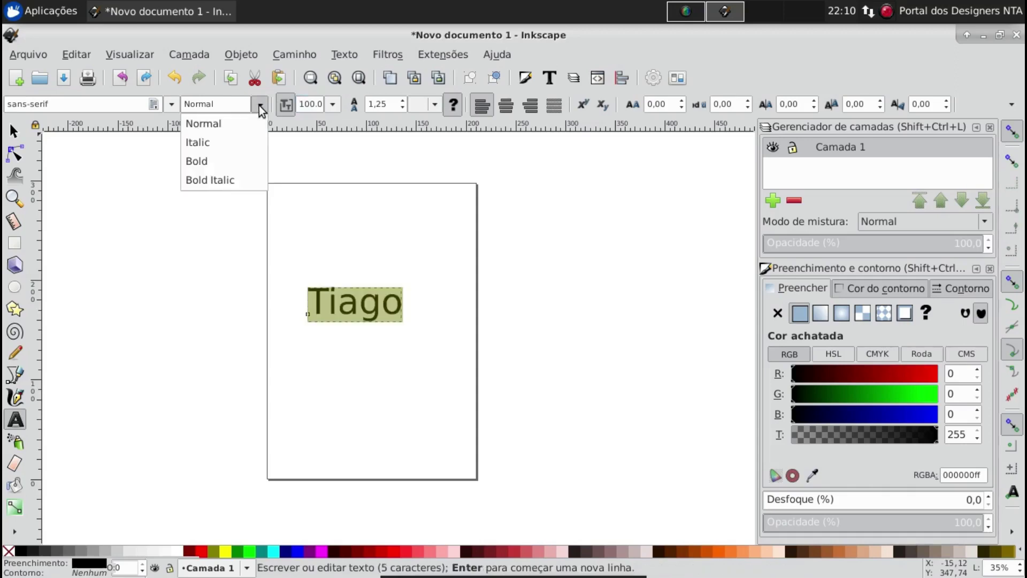
{"action": "left_click", "coordinate": [223, 180]}
{"action": "scroll", "coordinate": [259, 106], "scroll_direction": "up", "scroll_amount": 2}
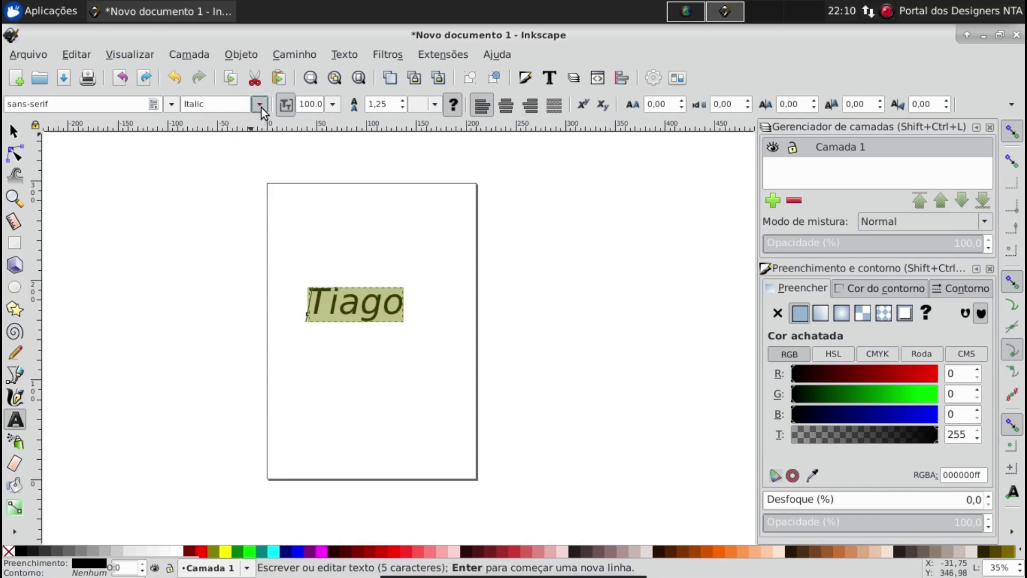
{"action": "left_click", "coordinate": [261, 107]}
{"action": "left_click", "coordinate": [232, 161]}
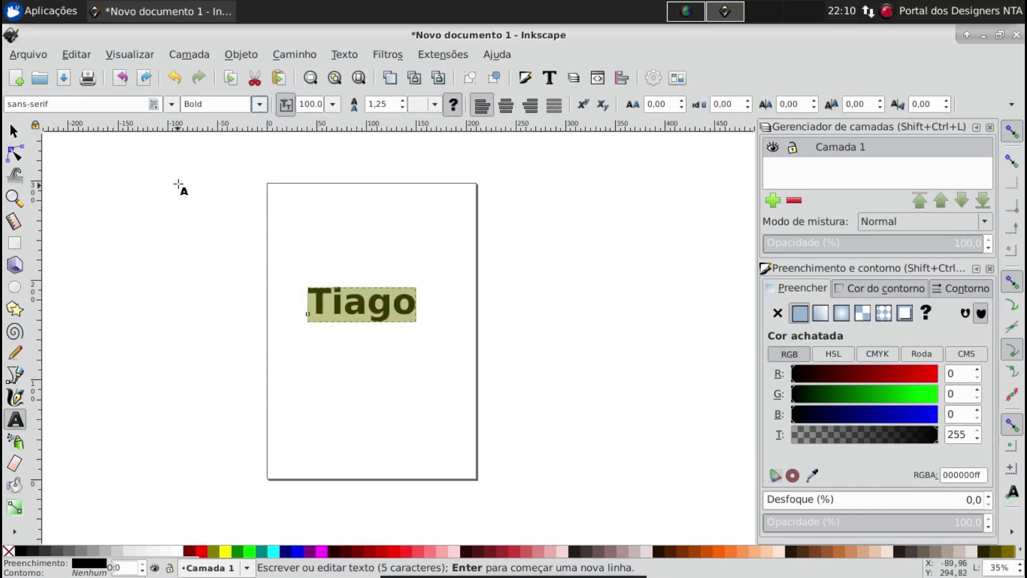
{"action": "scroll", "coordinate": [258, 109], "scroll_direction": "up", "scroll_amount": 2}
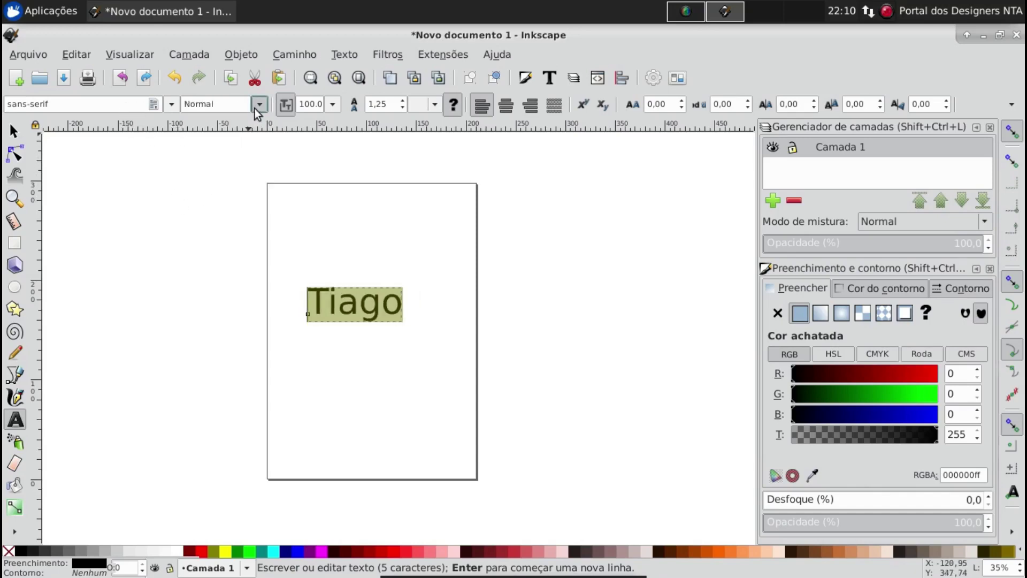
{"action": "left_click", "coordinate": [259, 107]}
{"action": "left_click", "coordinate": [230, 159]}
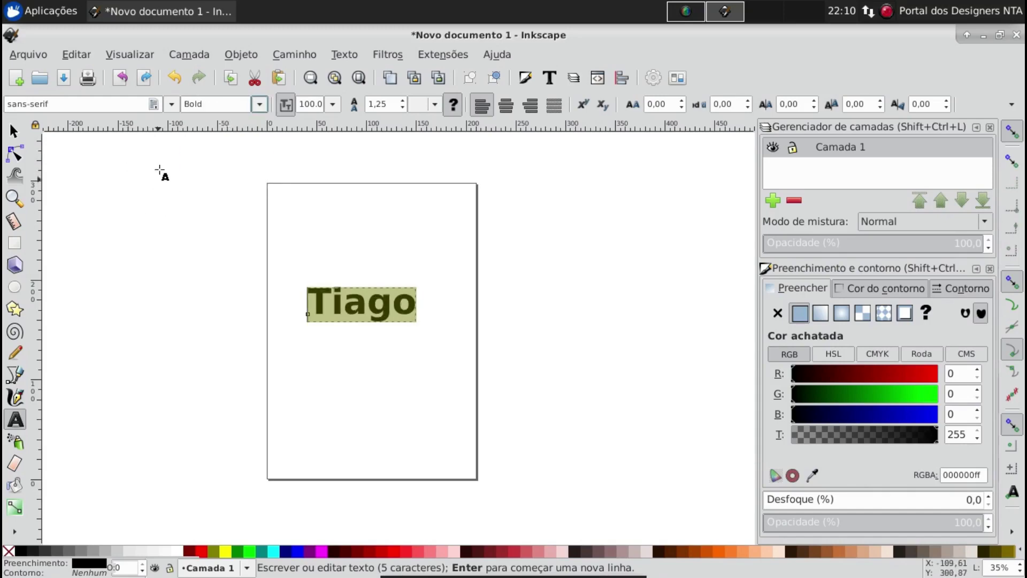
{"action": "left_click", "coordinate": [171, 105]}
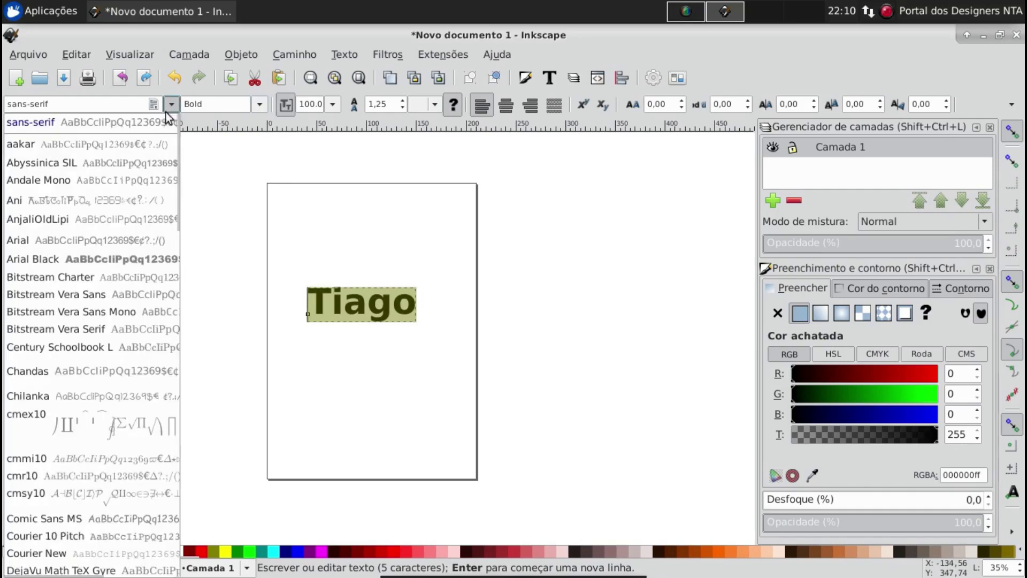
Try padmaa, Samyak Devanagari, RaghuMalayalam and Sans Condensed fonts on the name text.
{"action": "scroll", "coordinate": [74, 194], "scroll_direction": "down", "scroll_amount": 10}
{"action": "scroll", "coordinate": [73, 252], "scroll_direction": "down", "scroll_amount": 10}
{"action": "left_click", "coordinate": [170, 105]}
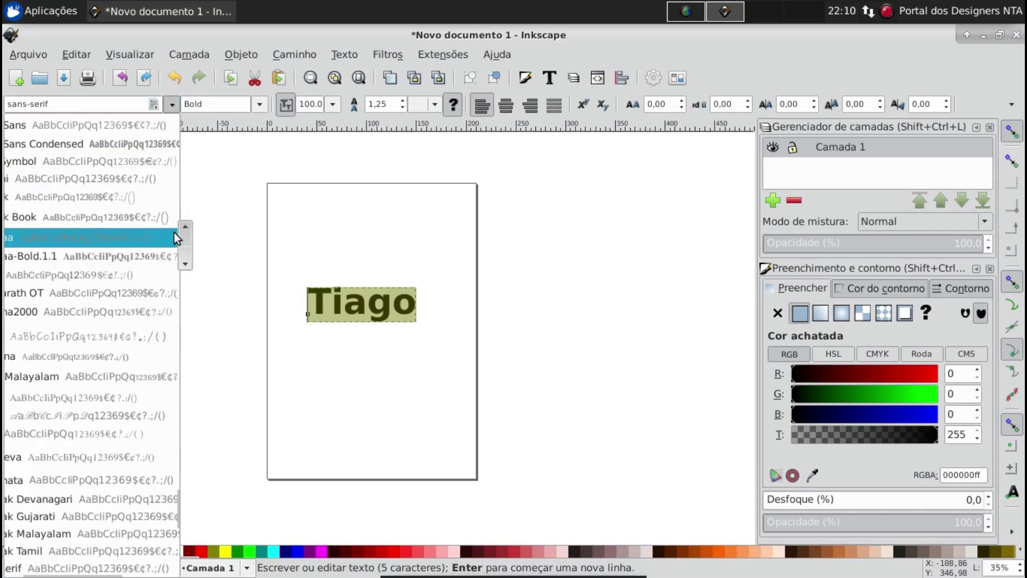
{"action": "left_click", "coordinate": [175, 232]}
{"action": "left_click", "coordinate": [169, 107]}
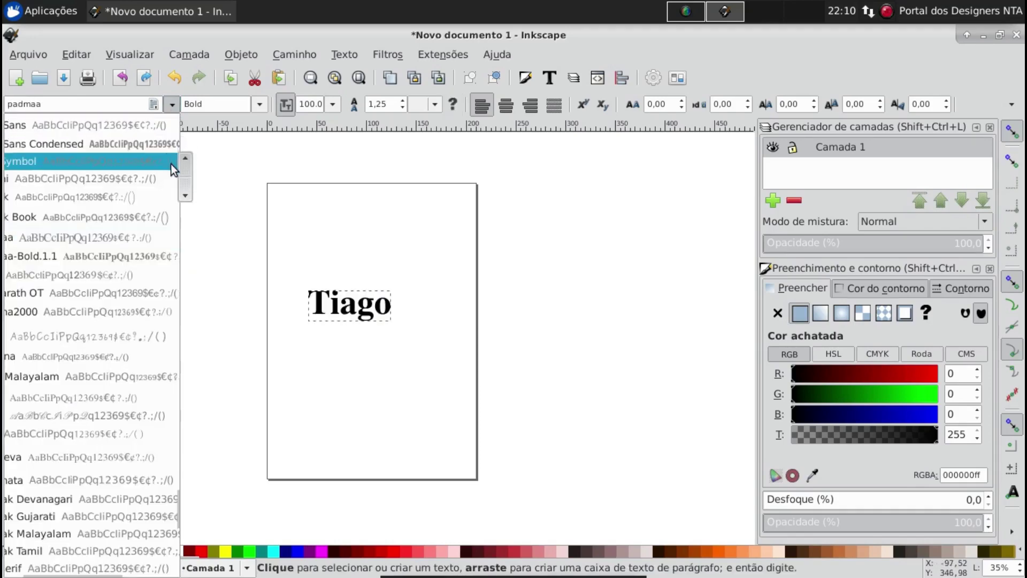
{"action": "left_click", "coordinate": [172, 163]}
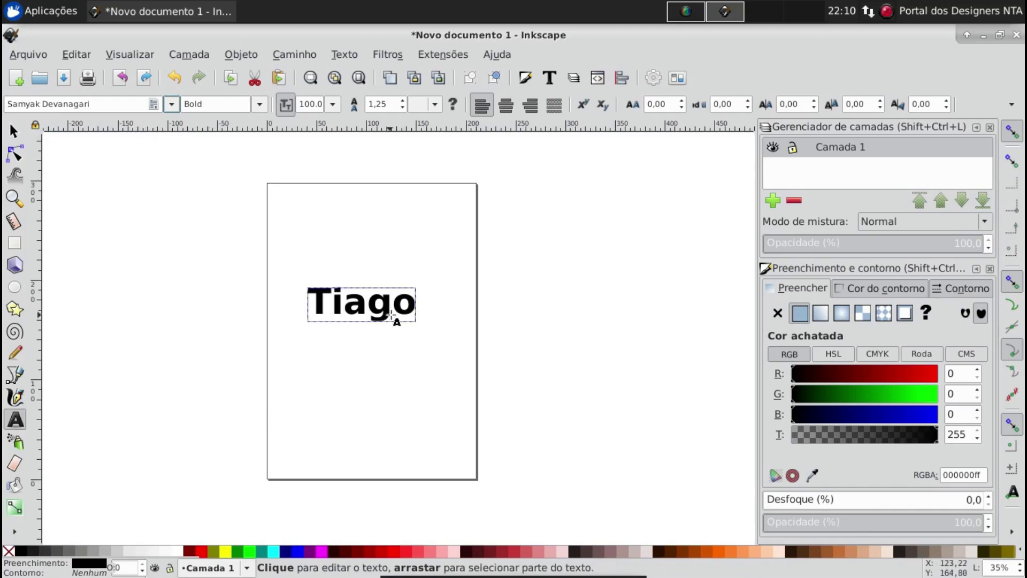
{"action": "left_click_drag", "start_coordinate": [397, 320], "coordinate": [304, 307]}
{"action": "left_click", "coordinate": [170, 104]}
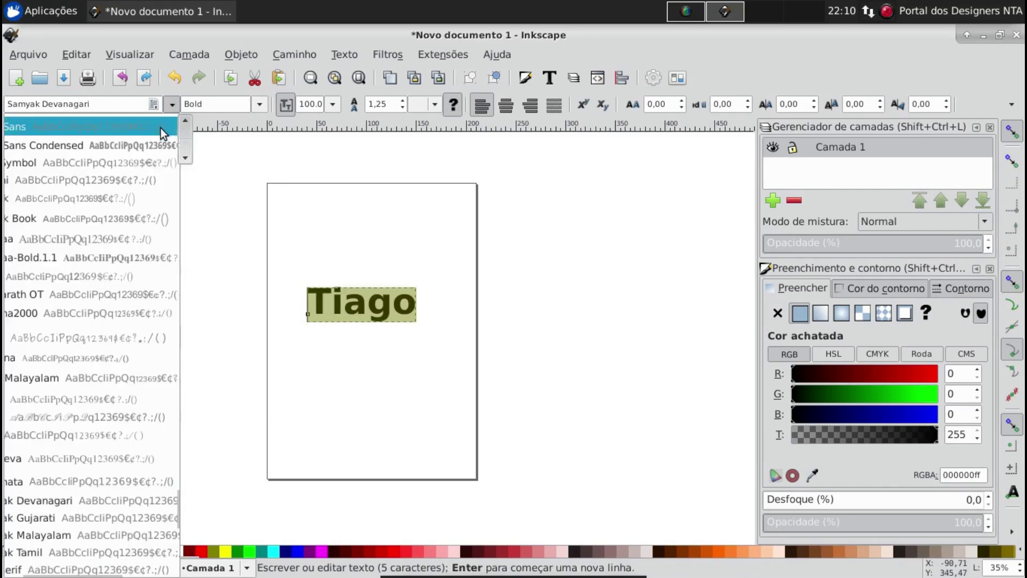
{"action": "left_click", "coordinate": [107, 337]}
{"action": "left_click", "coordinate": [171, 103]}
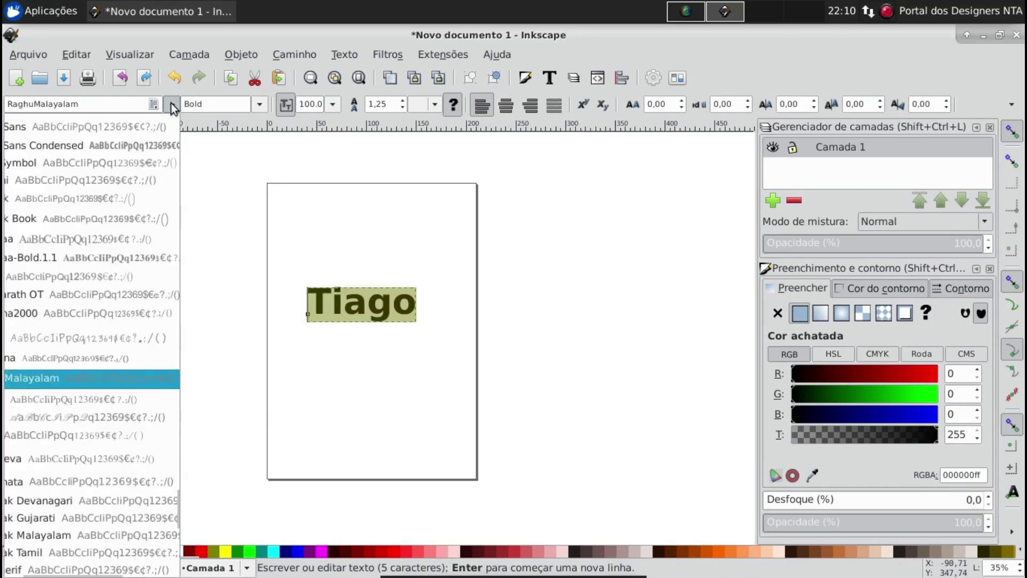
{"action": "left_click", "coordinate": [139, 150]}
{"action": "left_click", "coordinate": [134, 148]}
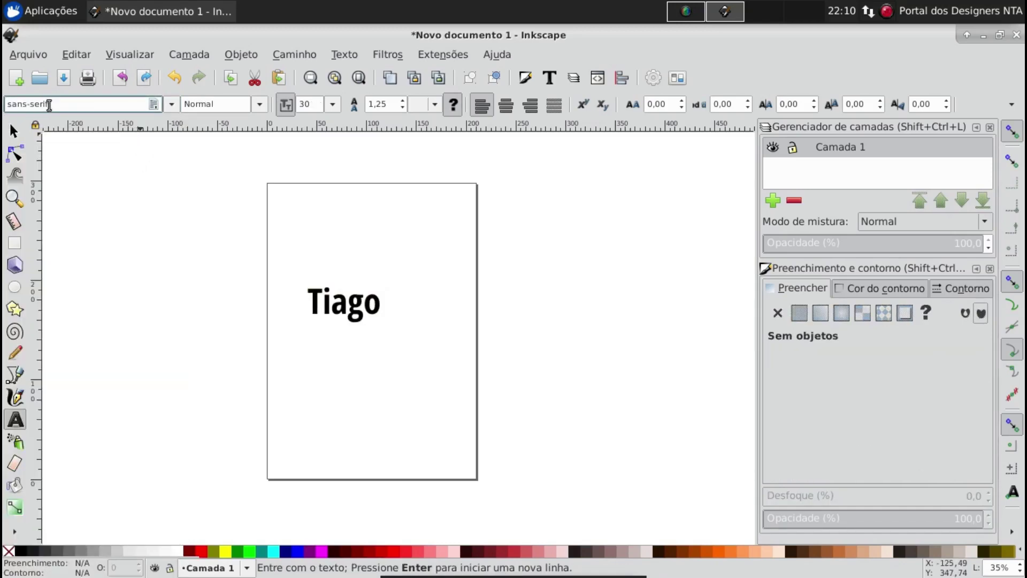
Apply Arial Black, then Verdana, to the name text.
{"action": "left_click_drag", "start_coordinate": [50, 105], "coordinate": [4, 105]}
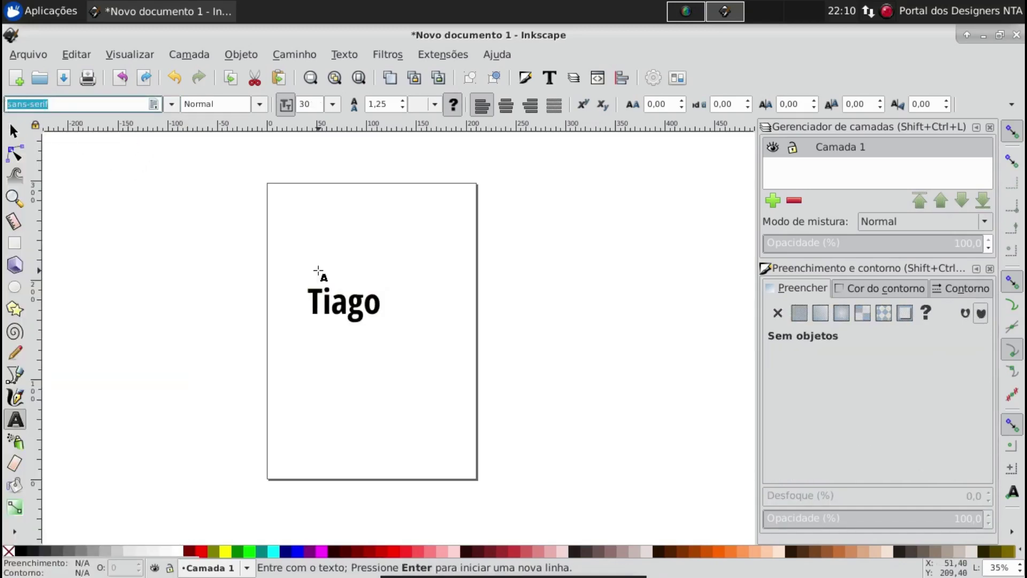
{"action": "type", "text": "Aria"}
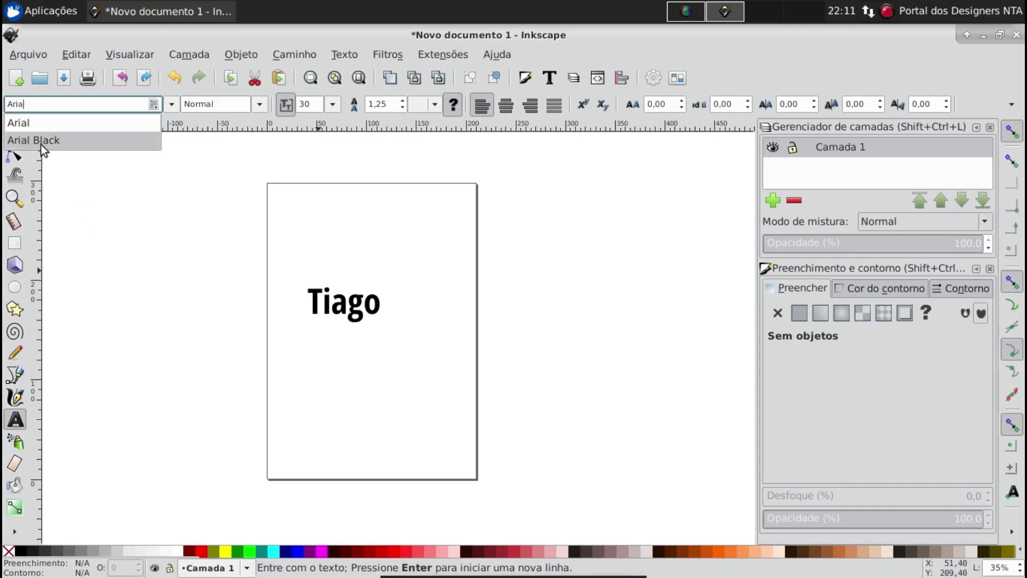
{"action": "left_click", "coordinate": [41, 141]}
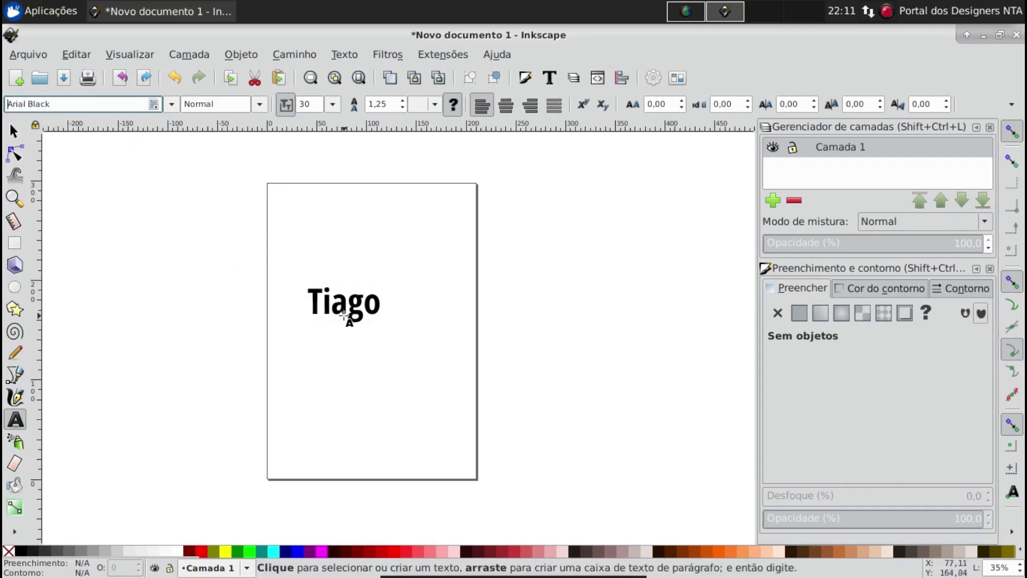
{"action": "left_click_drag", "start_coordinate": [310, 304], "coordinate": [381, 304]}
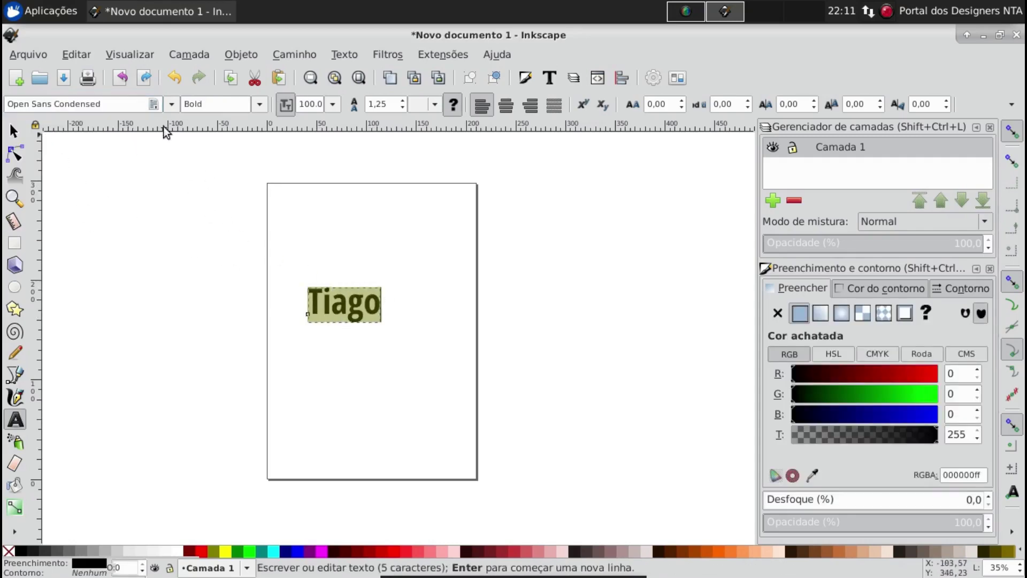
{"action": "triple_click", "coordinate": [123, 104]}
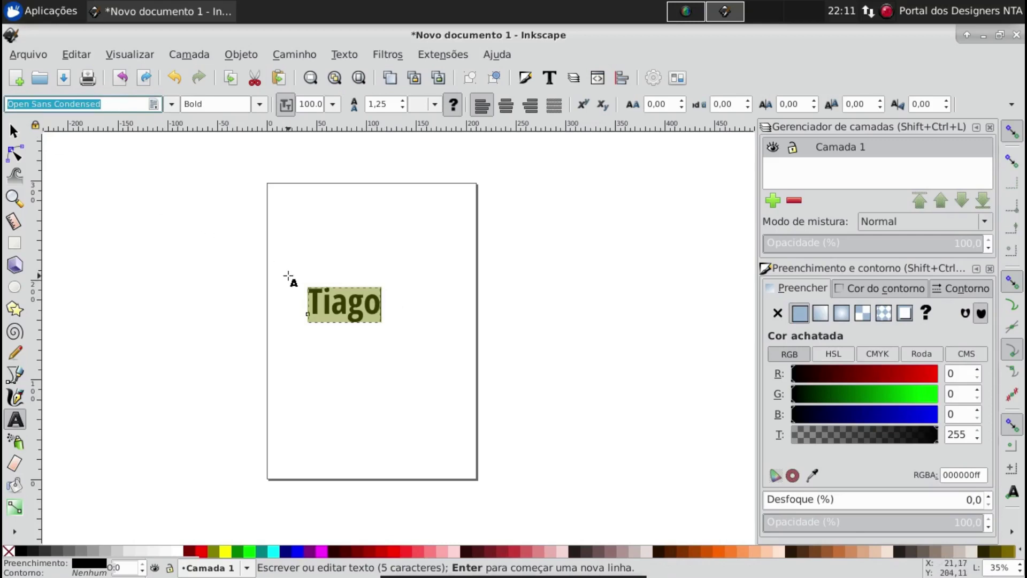
{"action": "type", "text": "Verdana"}
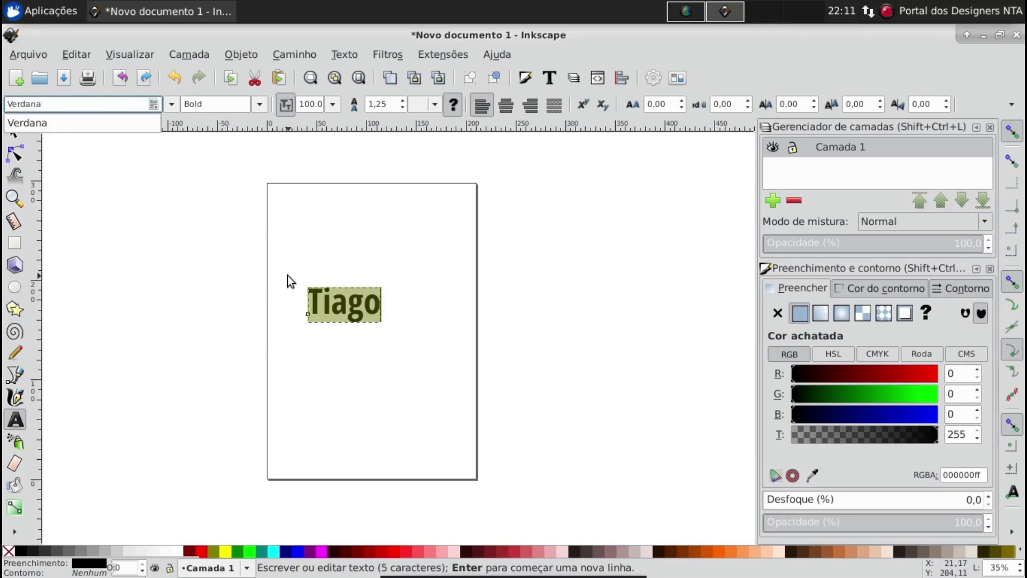
{"action": "key", "text": "Return"}
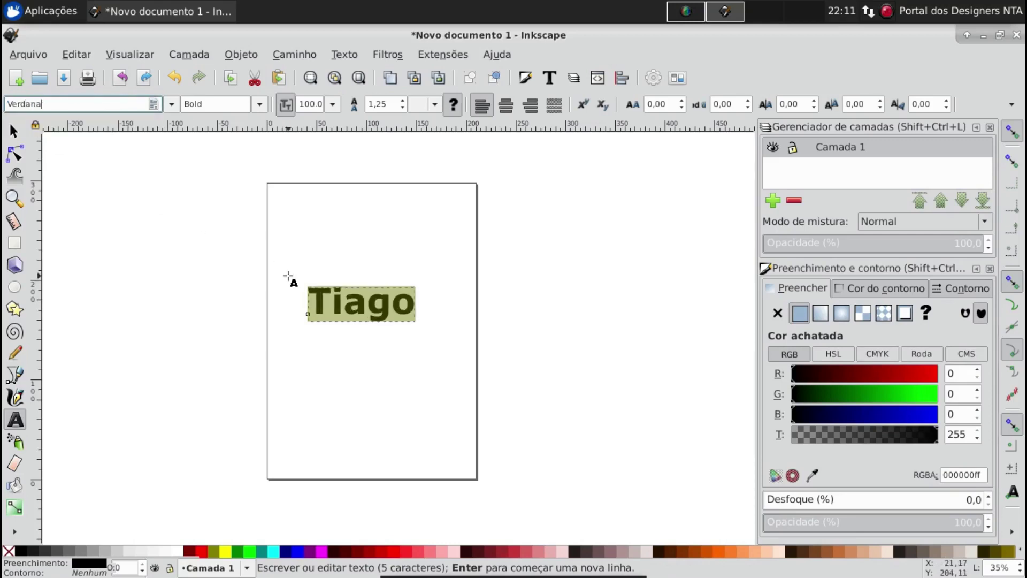
Try URW Bookman L, then set the name back to sans-serif and resume typing.
{"action": "left_click", "coordinate": [172, 104]}
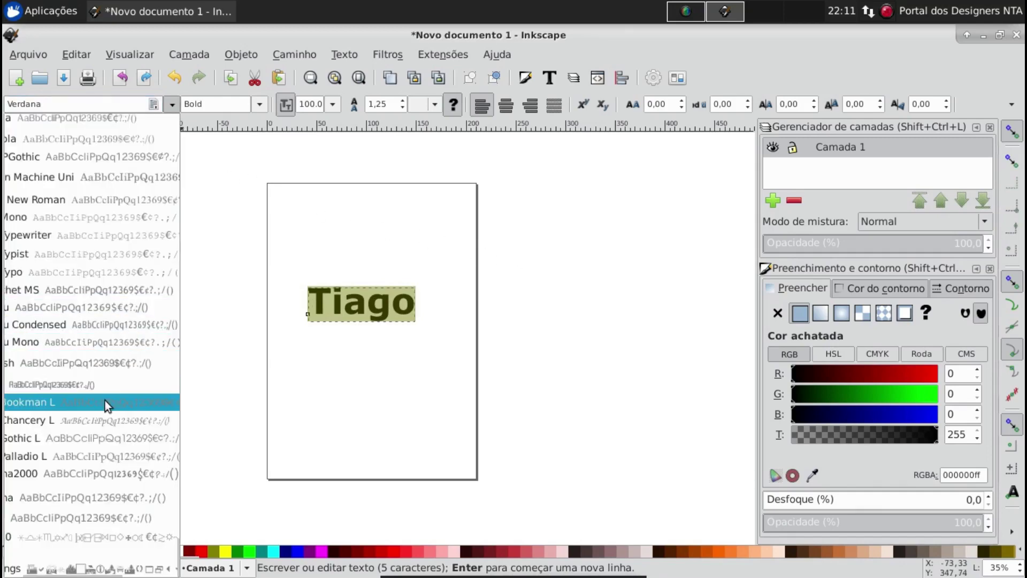
{"action": "left_click", "coordinate": [105, 402]}
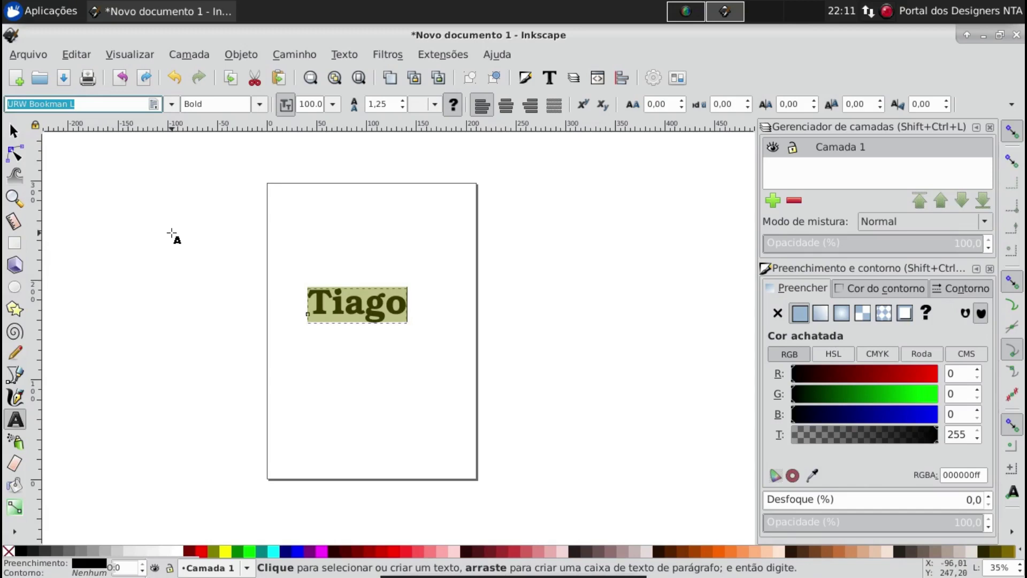
{"action": "type", "text": "S"}
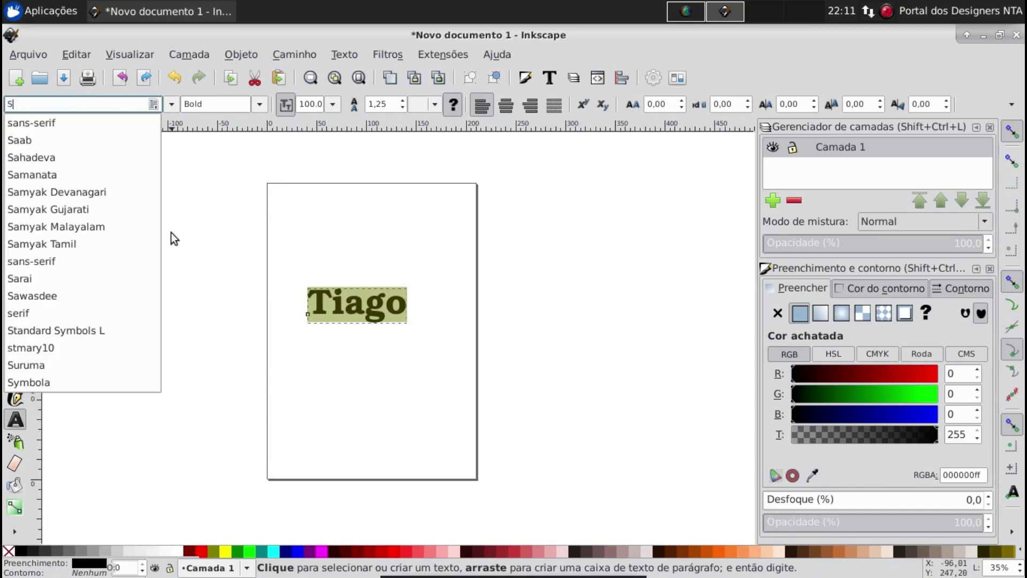
{"action": "type", "text": "n"}
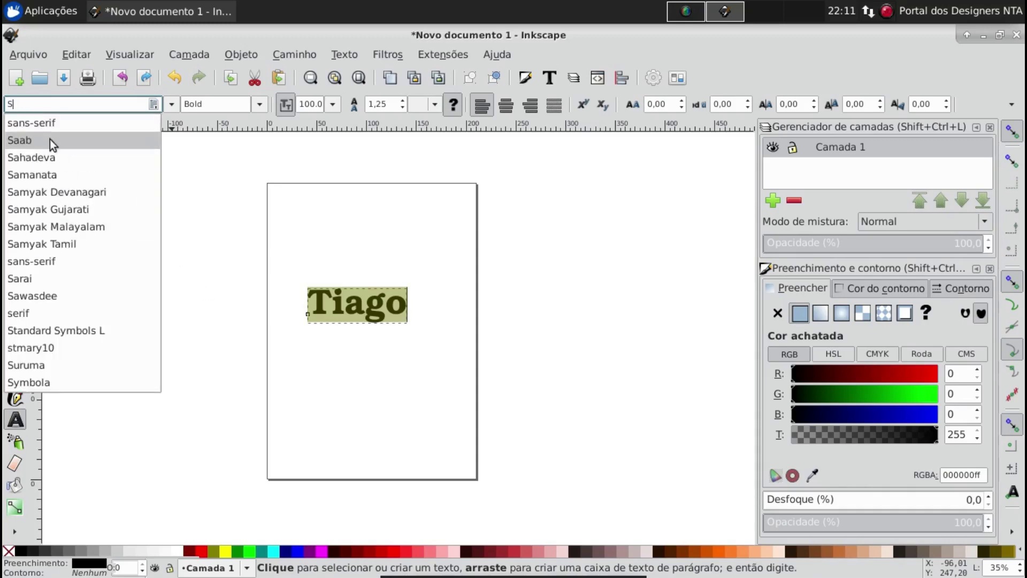
{"action": "left_click", "coordinate": [33, 123]}
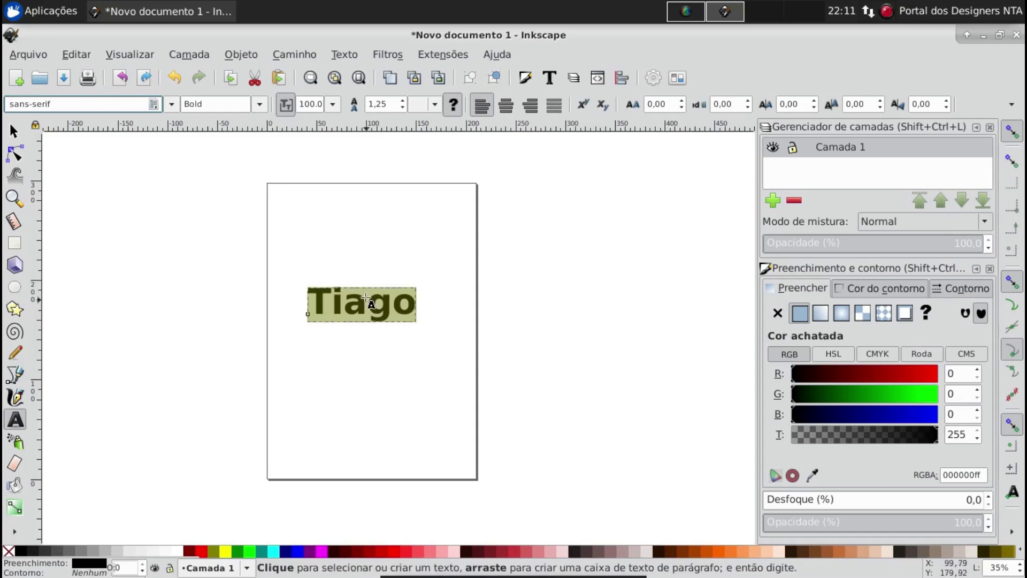
{"action": "left_click", "coordinate": [392, 303]}
Complete the person's full name and set the whole name to the Serif font.
{"action": "type", "text": "d"}
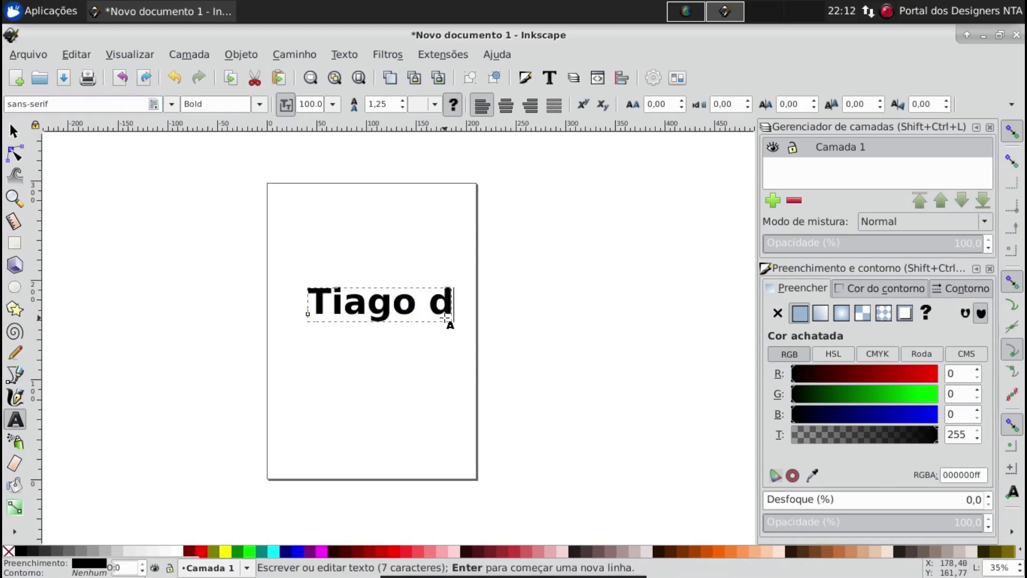
{"action": "type", "text": "os Santos"}
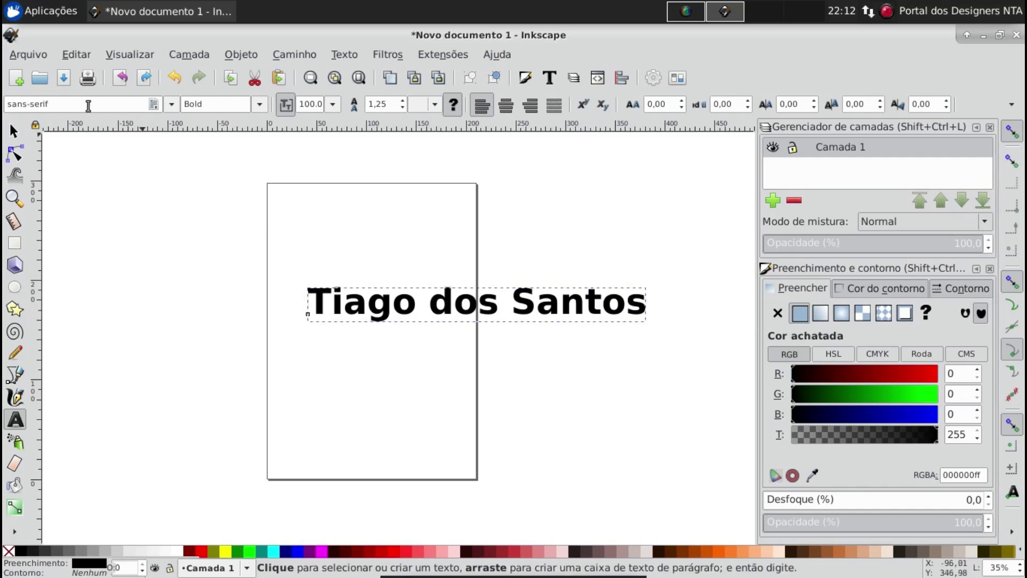
{"action": "left_click", "coordinate": [171, 104]}
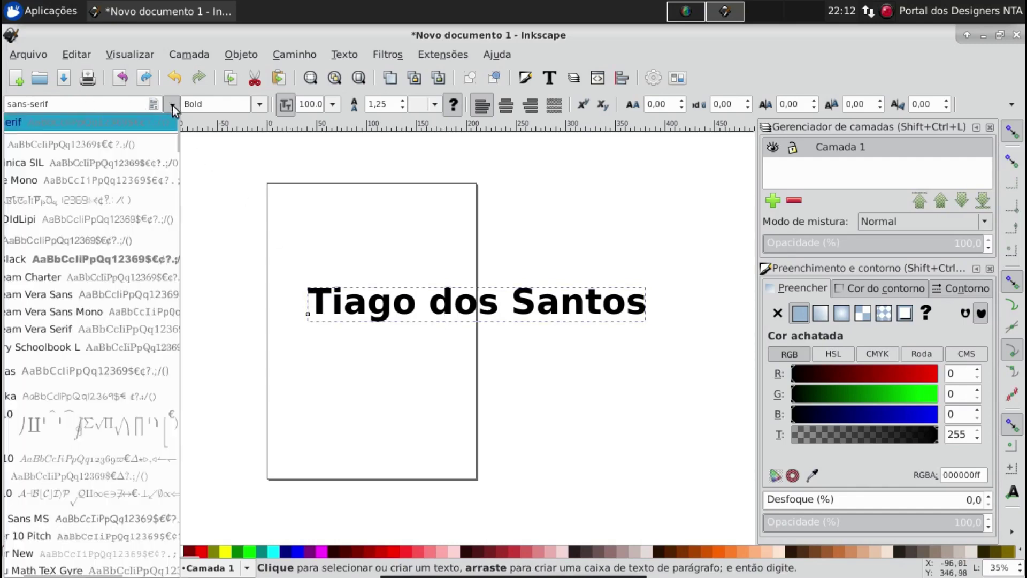
{"action": "left_click", "coordinate": [111, 105]}
{"action": "type", "text": "Seri"}
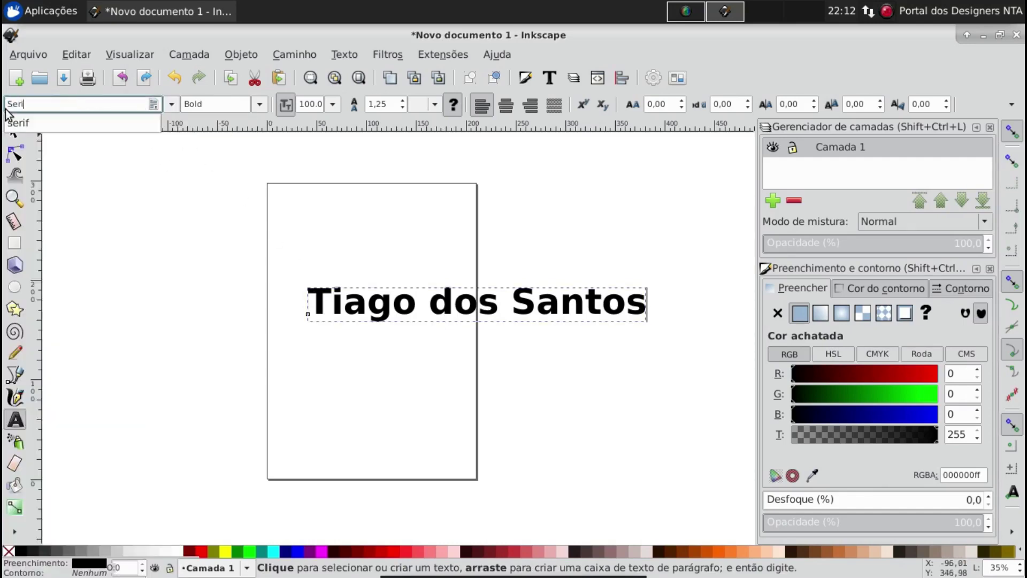
{"action": "left_click", "coordinate": [644, 301]}
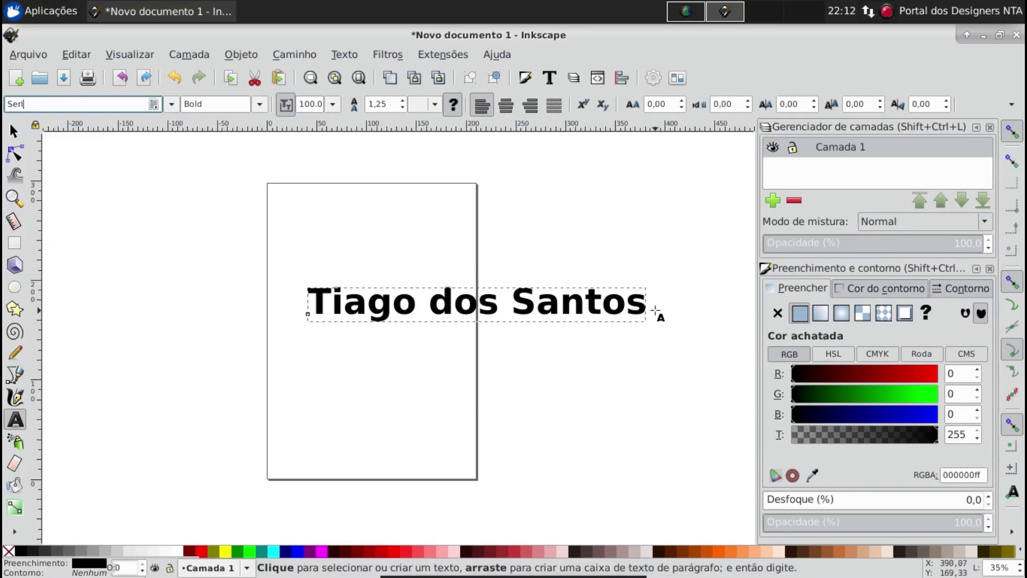
{"action": "key", "text": "ctrl+a"}
{"action": "left_click_drag", "start_coordinate": [647, 300], "coordinate": [293, 310]}
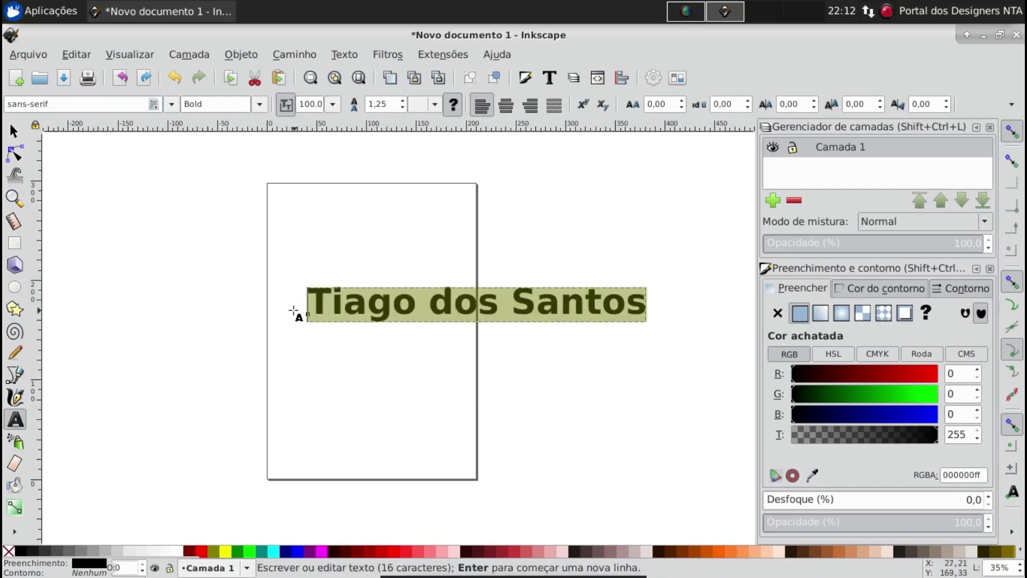
{"action": "left_click", "coordinate": [7, 107]}
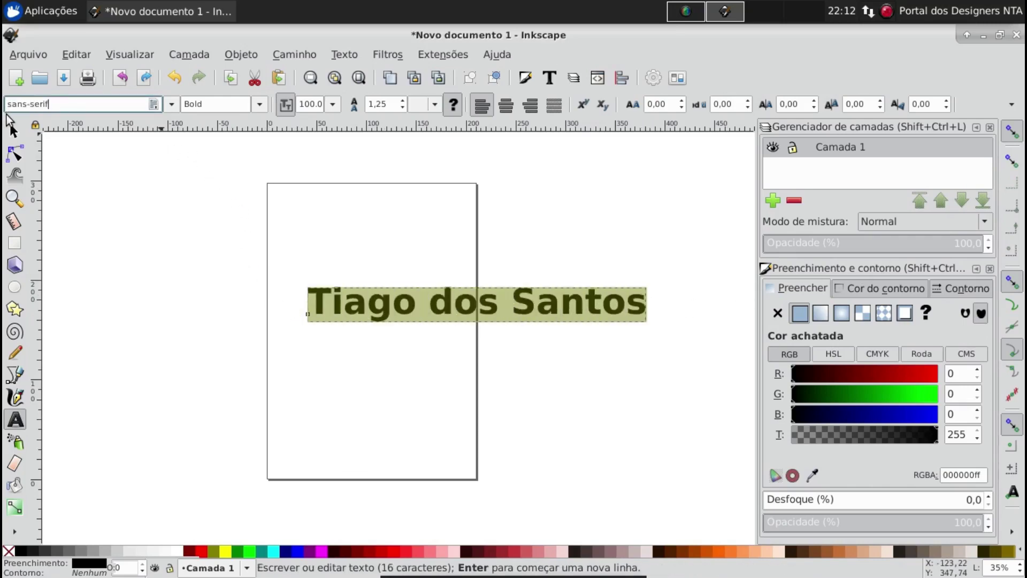
{"action": "type", "text": "Serif"}
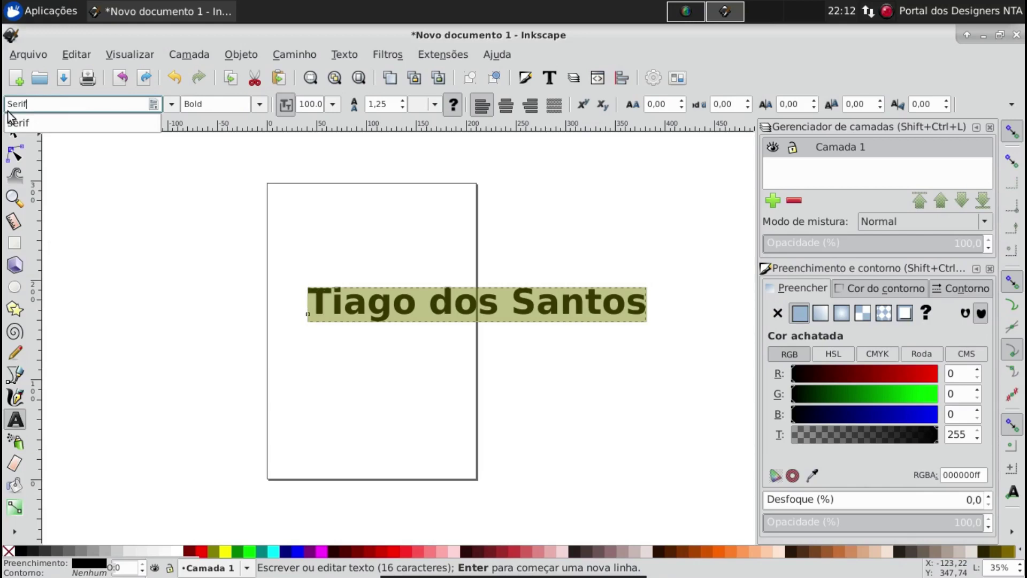
{"action": "key", "text": "Return"}
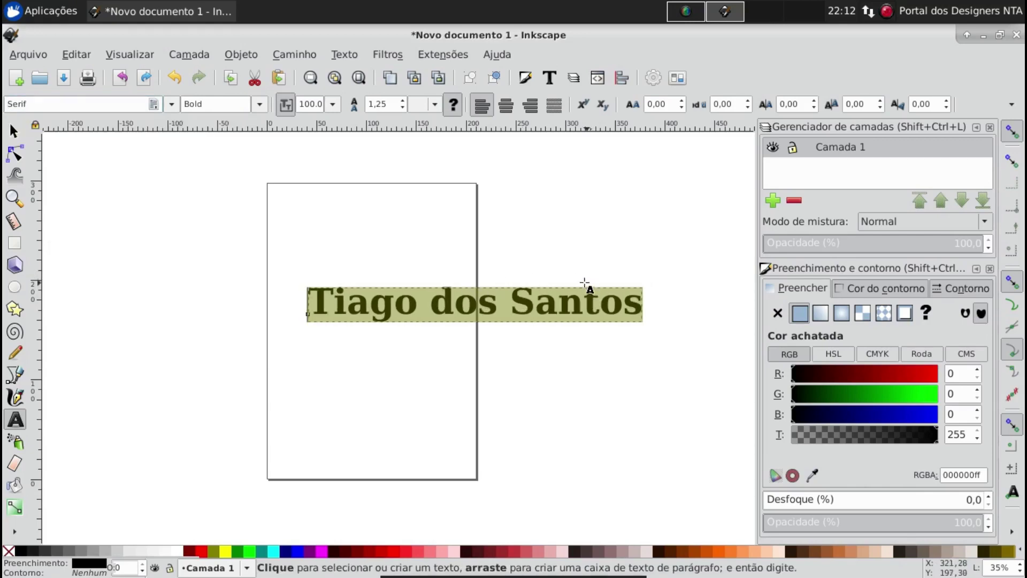
Move and stretch the name text on the page, then delete it.
{"action": "key", "text": "F1"}
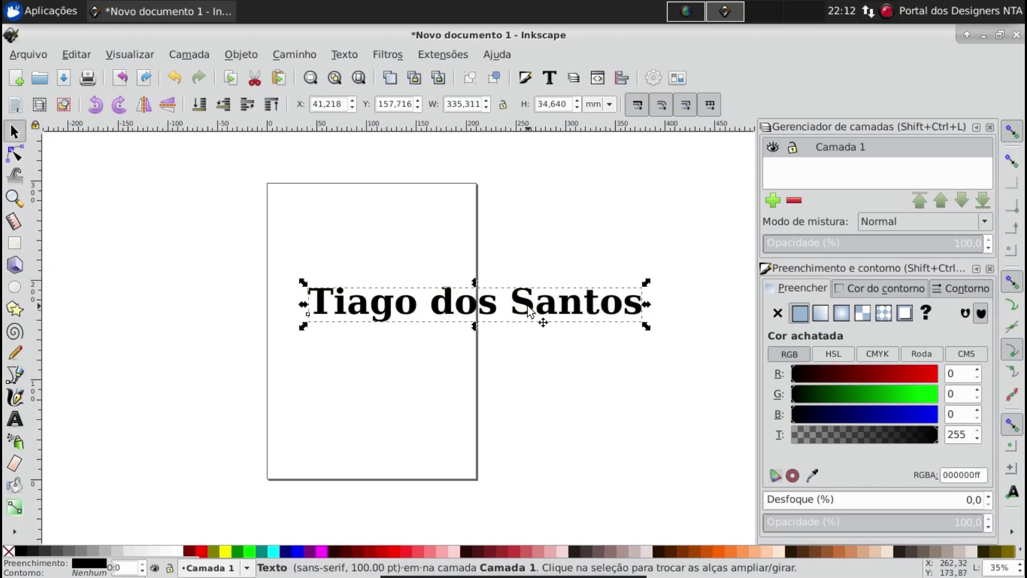
{"action": "mouse_move", "coordinate": [543, 319]}
{"action": "left_mouse_down"}
{"action": "mouse_move", "coordinate": [441, 307]}
{"action": "mouse_move", "coordinate": [400, 347]}
{"action": "mouse_move", "coordinate": [400, 409]}
{"action": "left_mouse_up"}
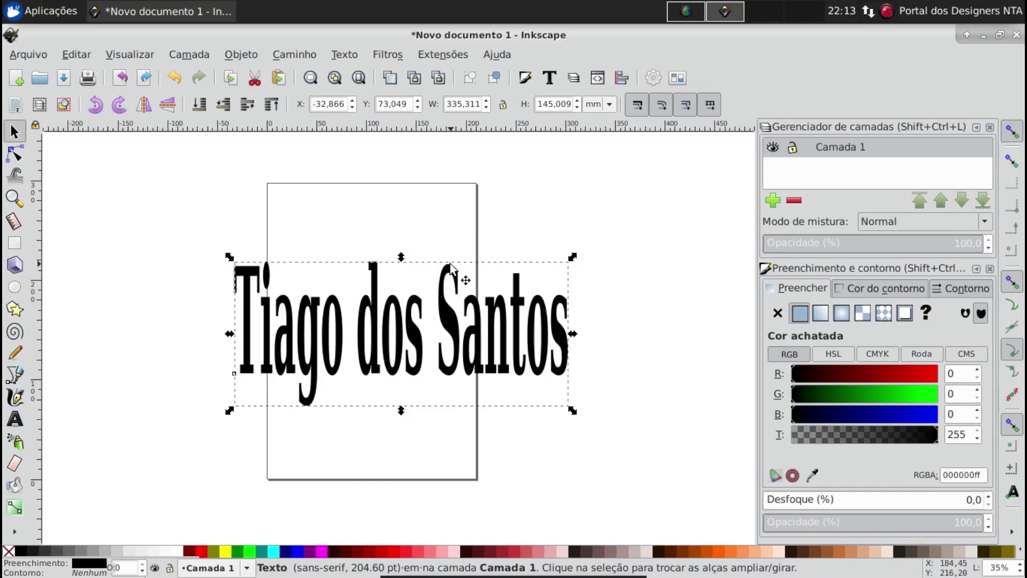
{"action": "key", "text": "Delete"}
Draw a flowed text box containing 'efghdrhdjjhhdf', then delete it to clear the page.
{"action": "key", "text": "t"}
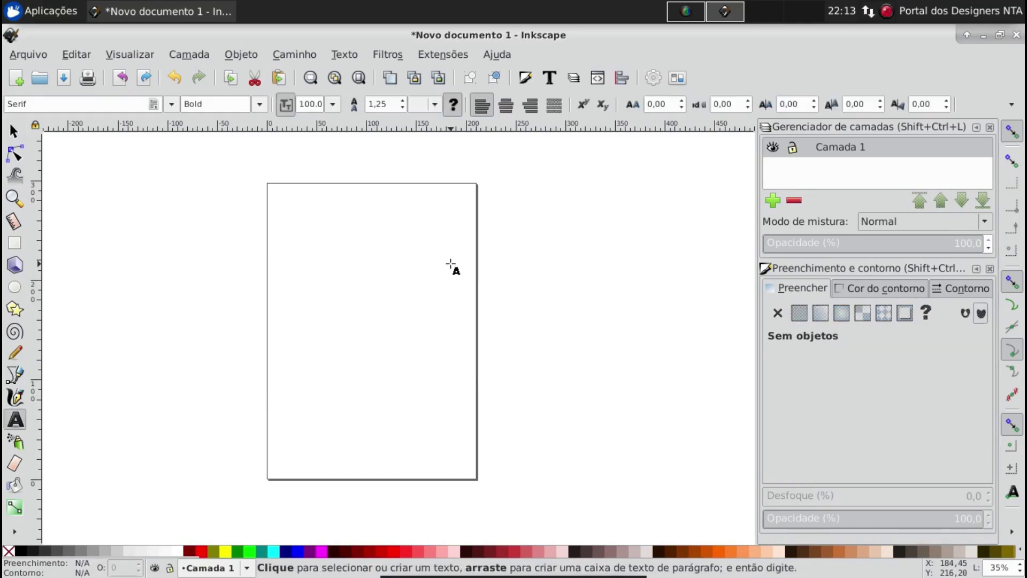
{"action": "left_click_drag", "start_coordinate": [277, 262], "coordinate": [454, 416]}
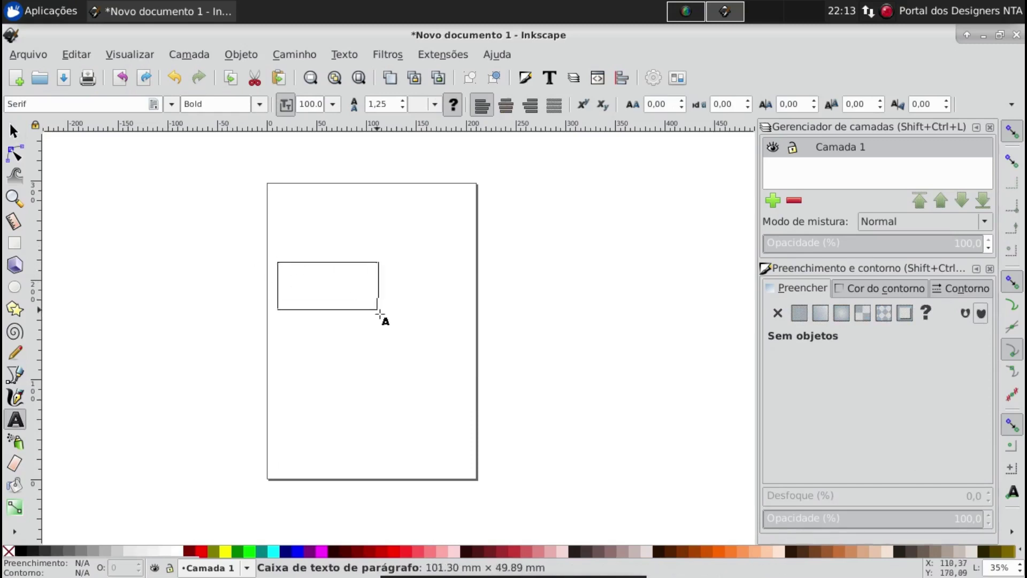
{"action": "type", "text": "efghdrhdj"}
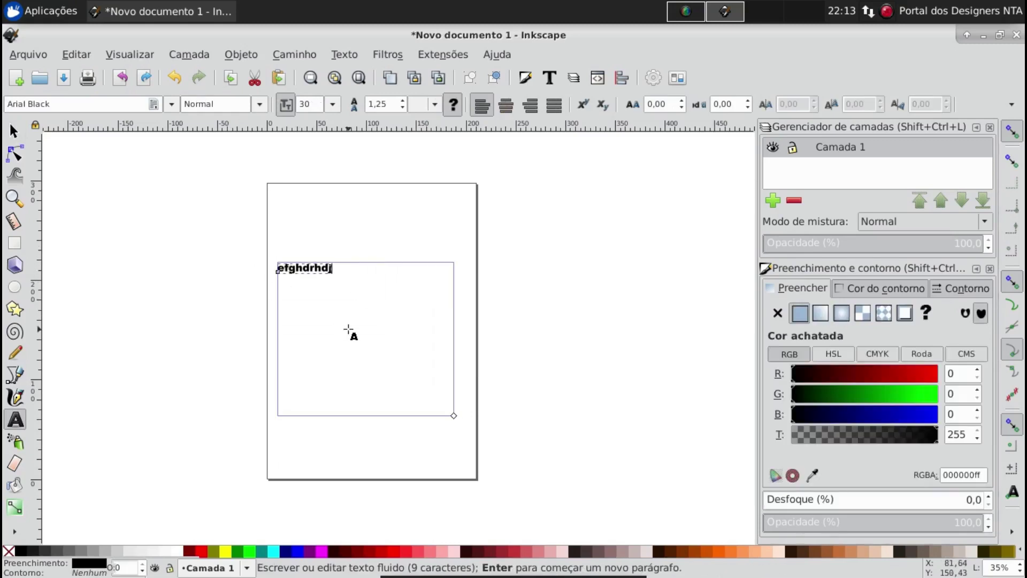
{"action": "type", "text": "jhhdf"}
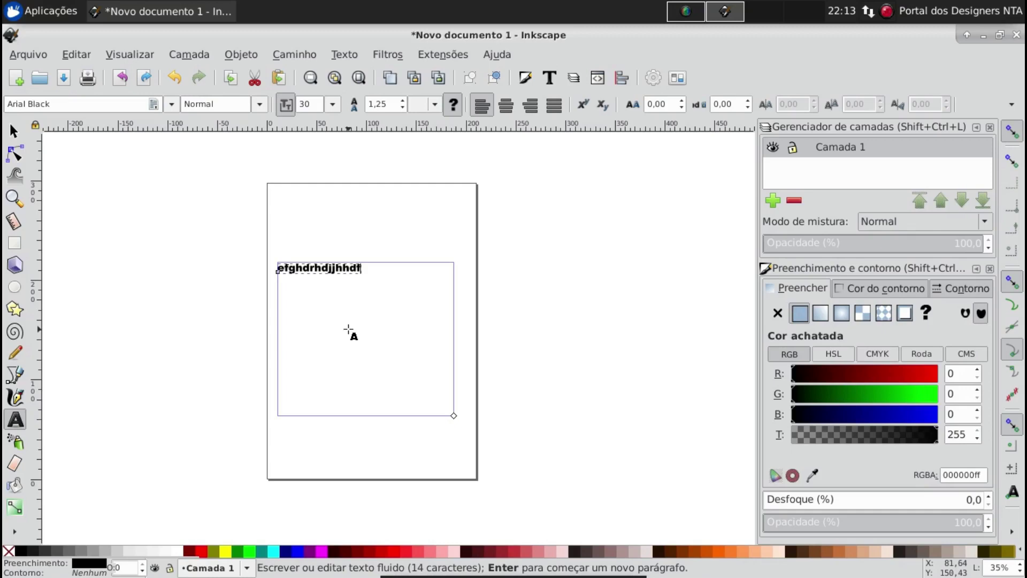
{"action": "key", "text": "F1"}
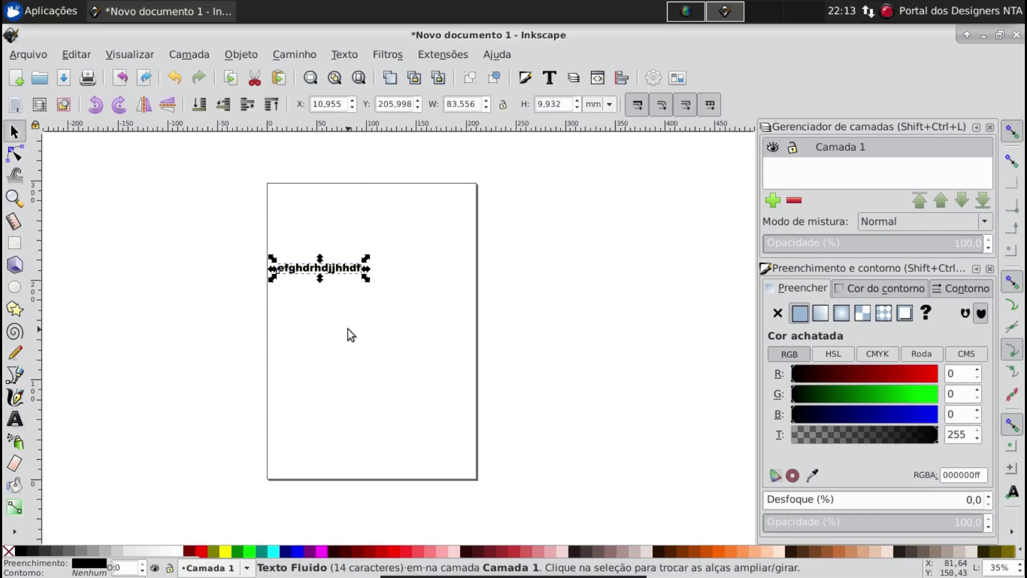
{"action": "key", "text": "Delete"}
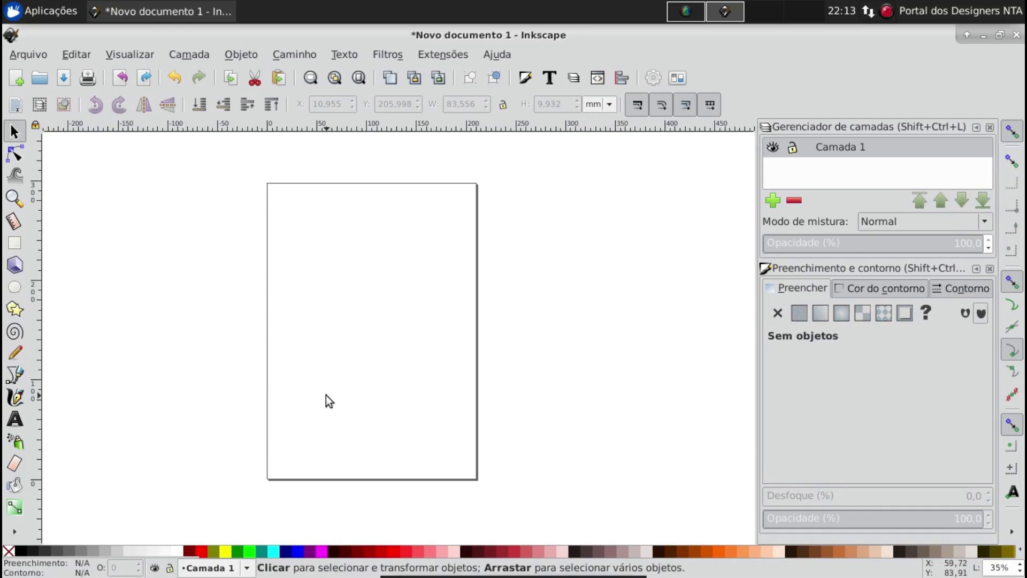
{"action": "key", "text": "t"}
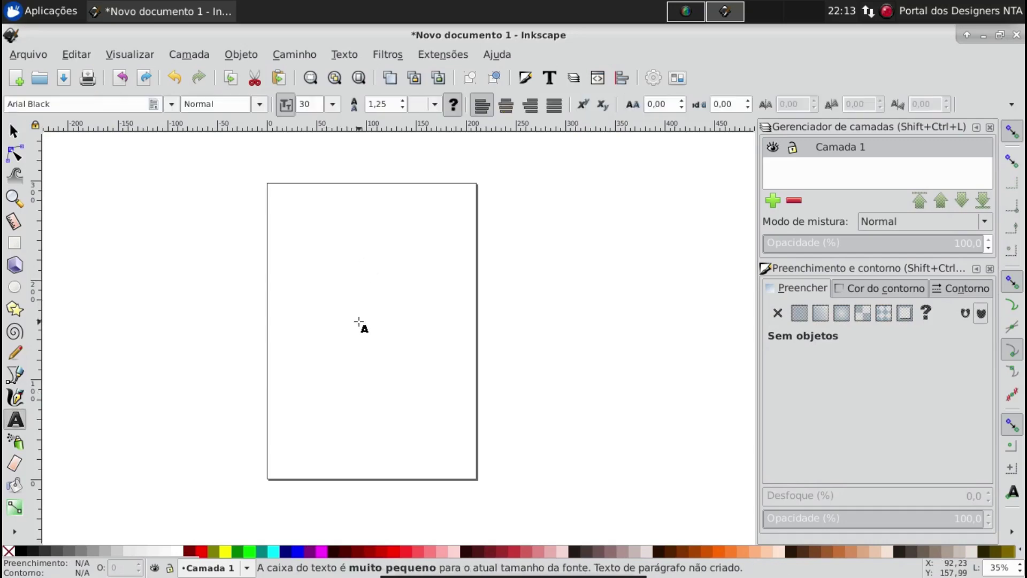
Place a 144 pt letter T and scale it up to about 116.6 × 127.1 mm.
{"action": "left_click", "coordinate": [337, 287]}
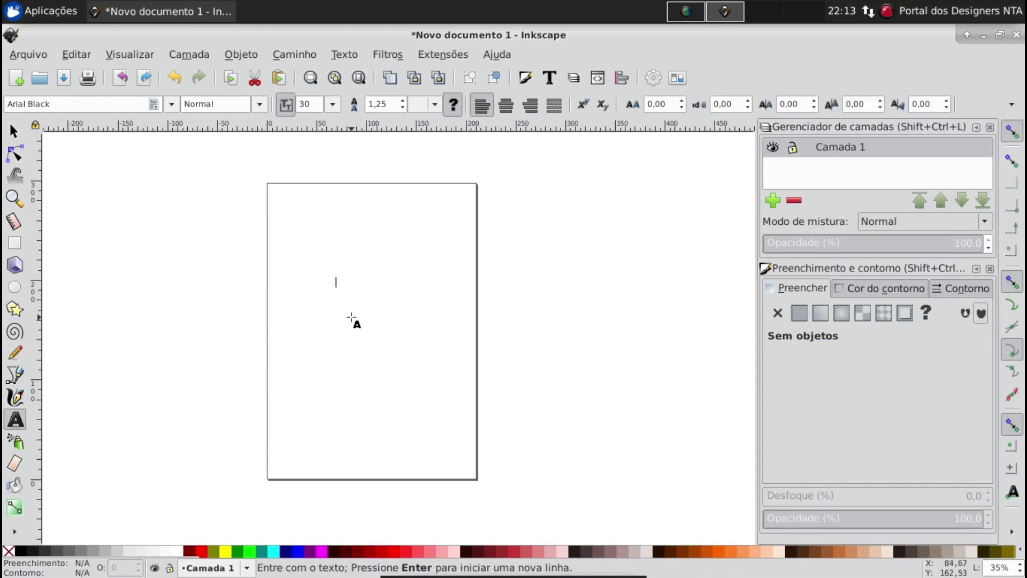
{"action": "type", "text": "J"}
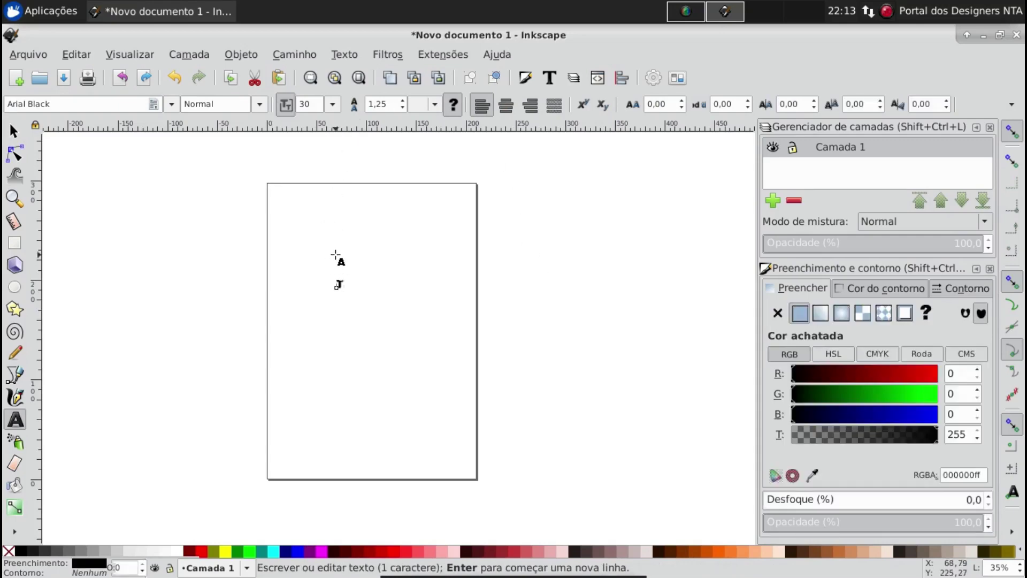
{"action": "key", "text": "ctrl+a"}
{"action": "left_click", "coordinate": [332, 103]}
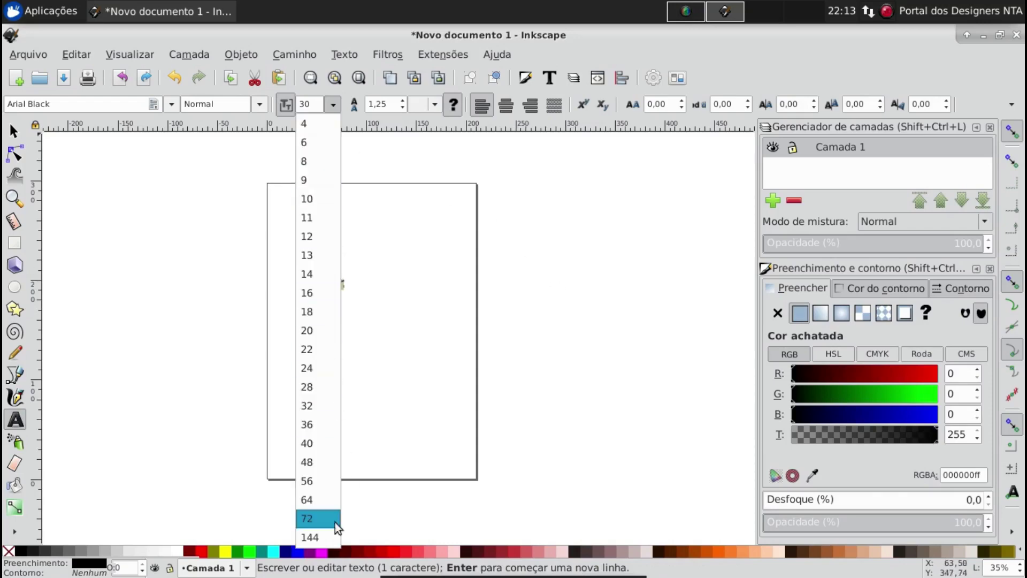
{"action": "left_click", "coordinate": [316, 537]}
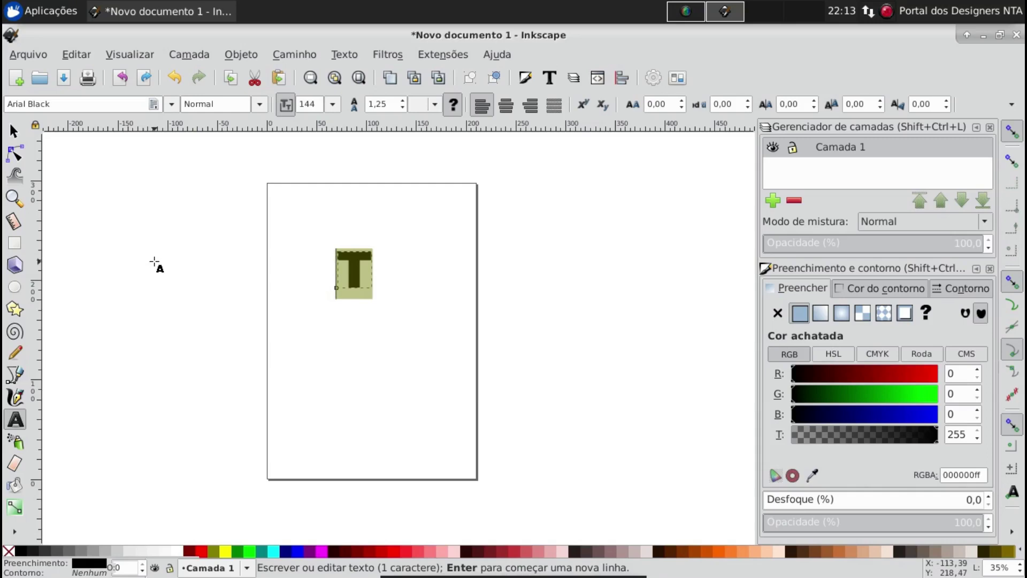
{"action": "key", "text": "F1"}
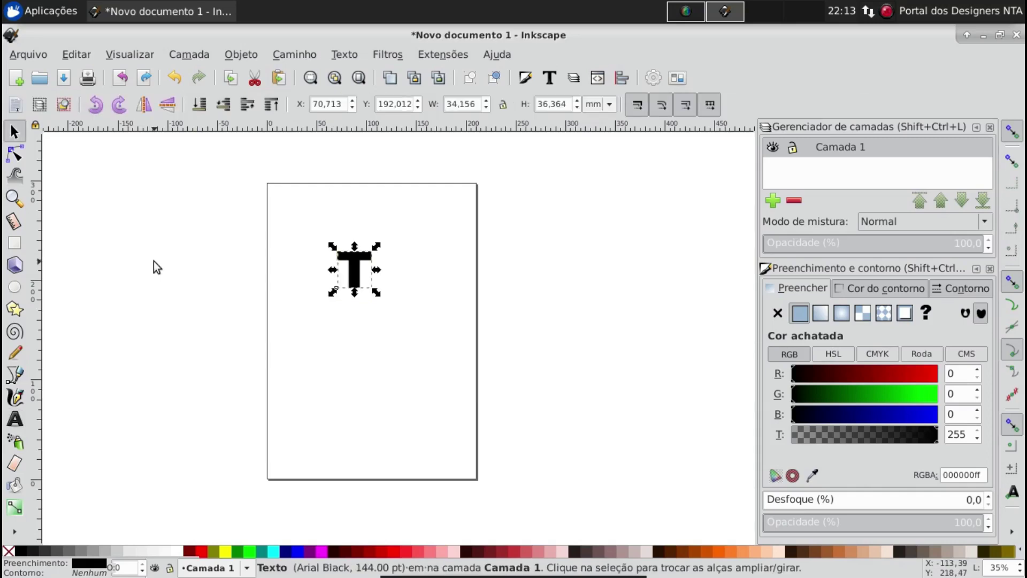
{"action": "left_click_drag", "start_coordinate": [376, 292], "coordinate": [437, 371]}
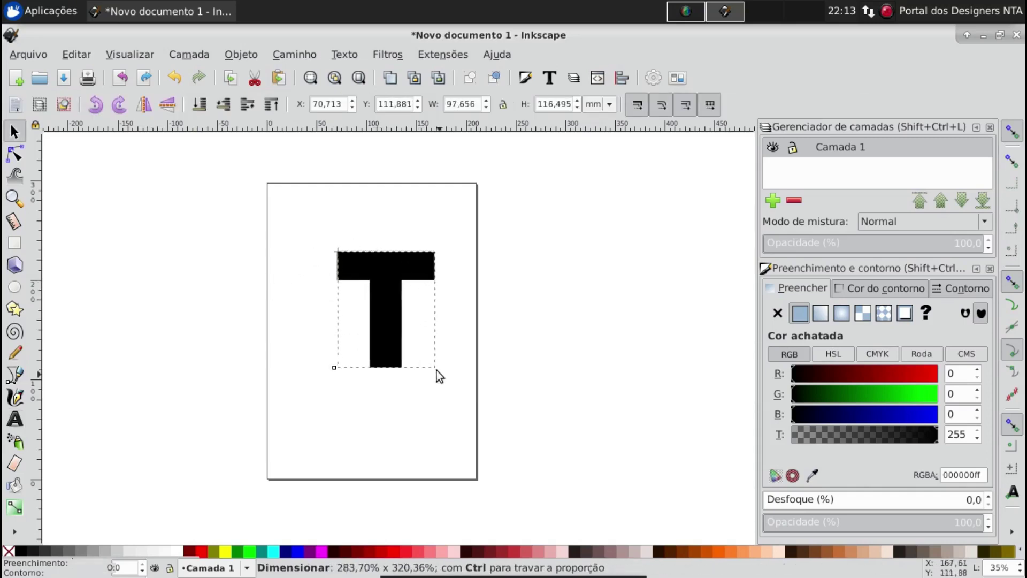
{"action": "left_click_drag", "start_coordinate": [330, 252], "coordinate": [311, 242]}
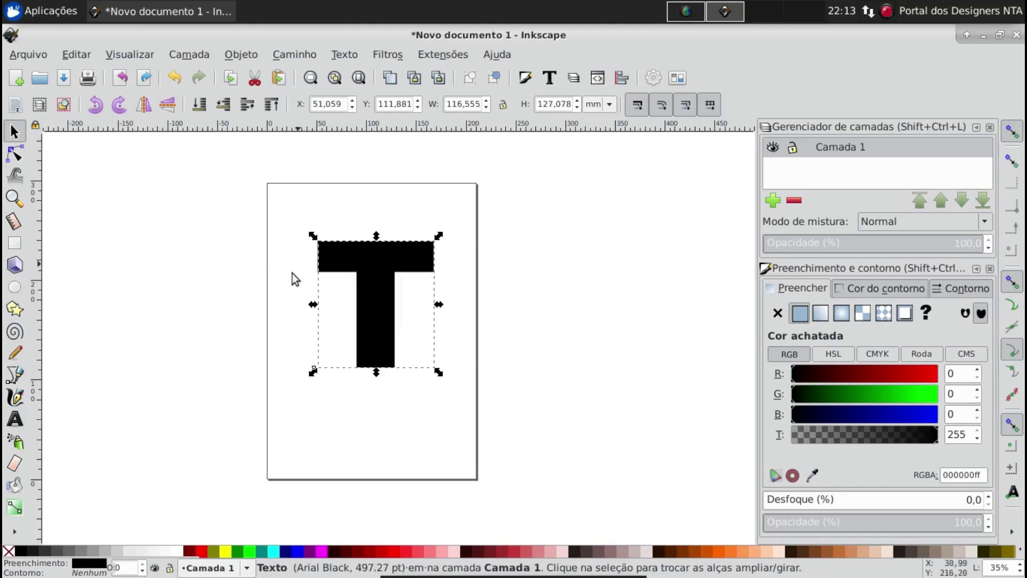
Fill the T red and give it a flat black outline 4.114 mm wide.
{"action": "left_click", "coordinate": [201, 551]}
{"action": "left_click", "coordinate": [858, 292]}
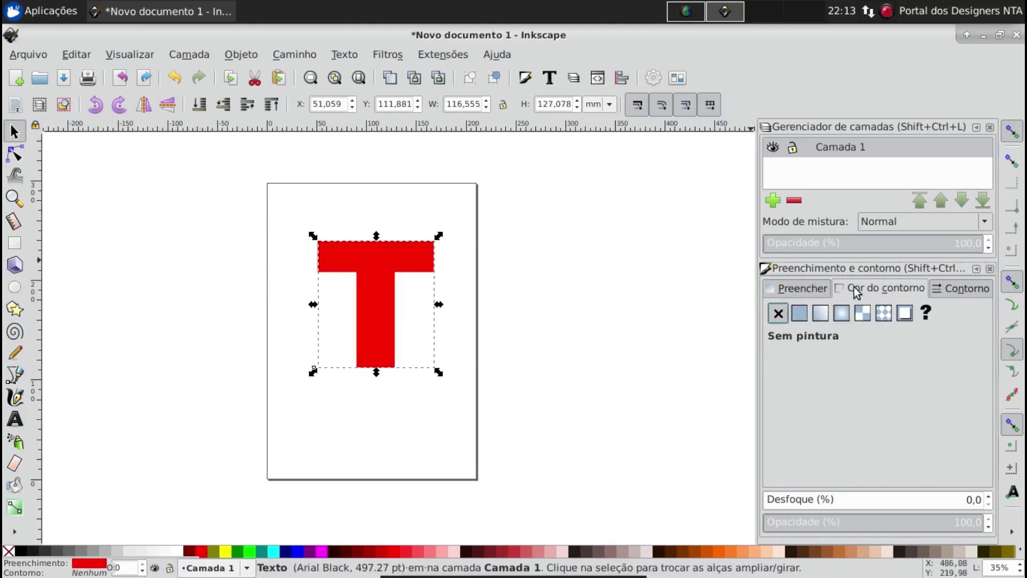
{"action": "left_click", "coordinate": [798, 314]}
{"action": "left_click", "coordinate": [961, 288]}
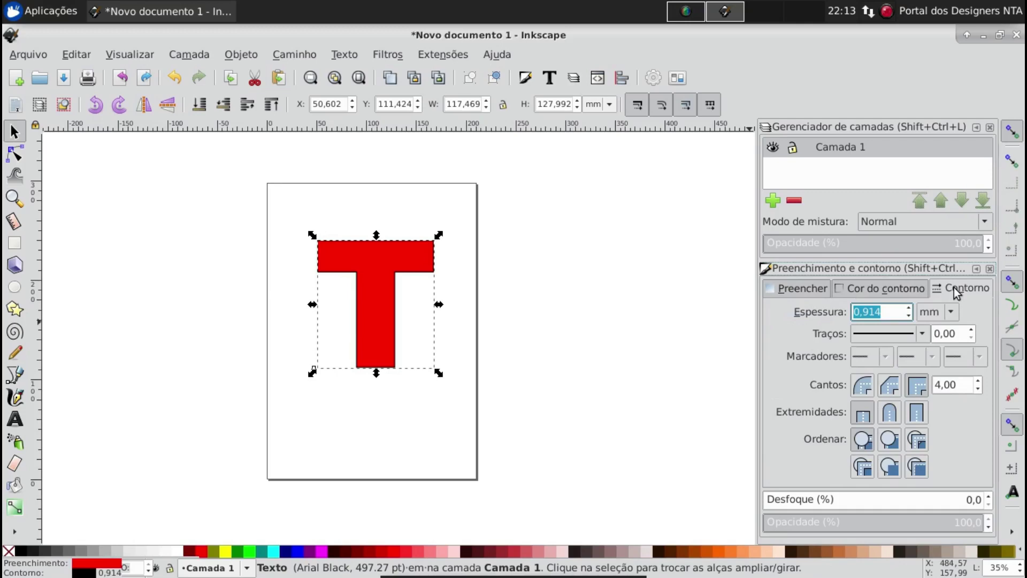
{"action": "left_click", "coordinate": [910, 309]}
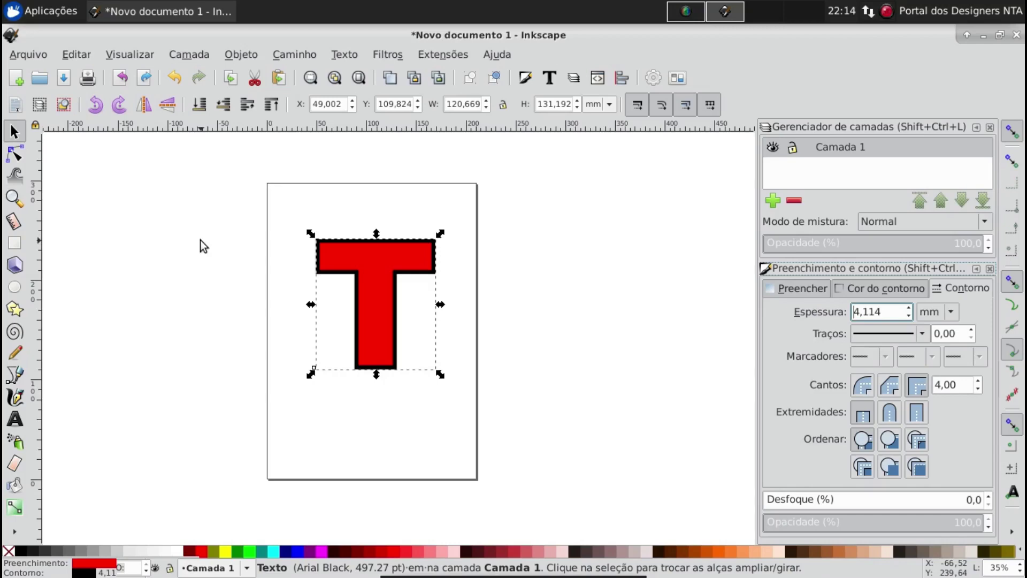
{"action": "key", "text": "n"}
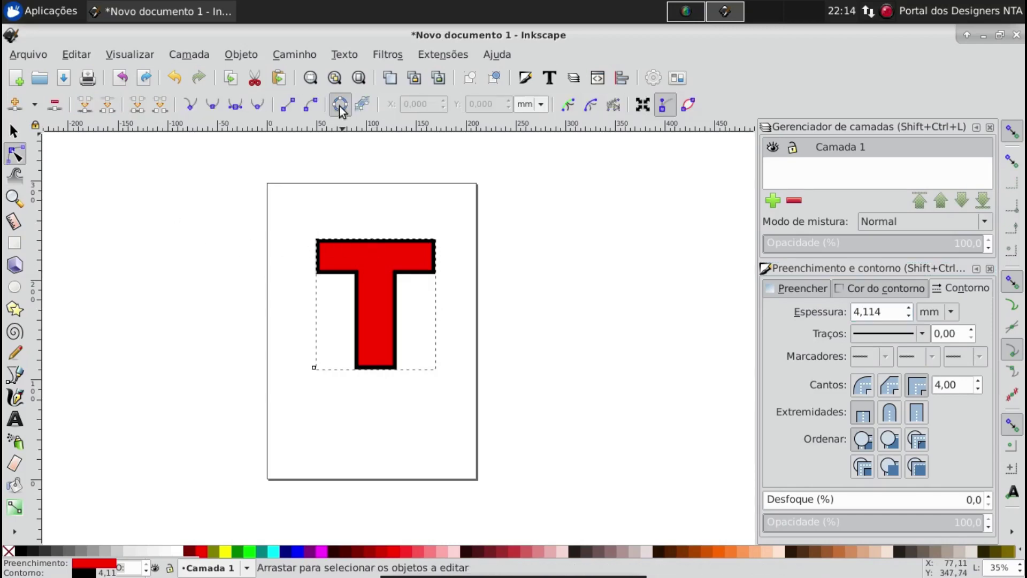
Convert the T to a path, raise its top and curve the top edge.
{"action": "left_click", "coordinate": [339, 105]}
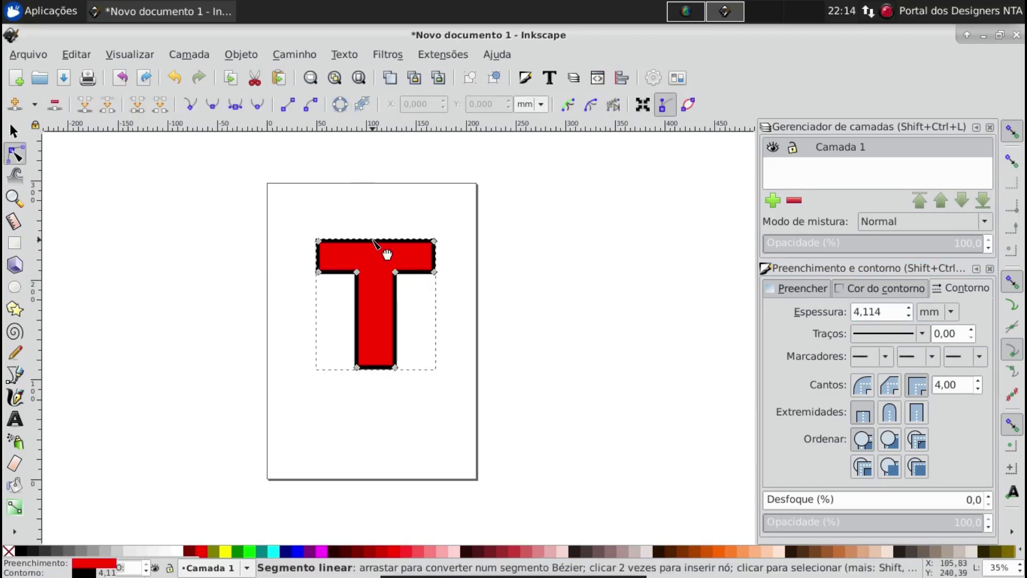
{"action": "left_click_drag", "start_coordinate": [373, 239], "coordinate": [373, 213]}
{"action": "left_click_drag", "start_coordinate": [319, 240], "coordinate": [286, 232]}
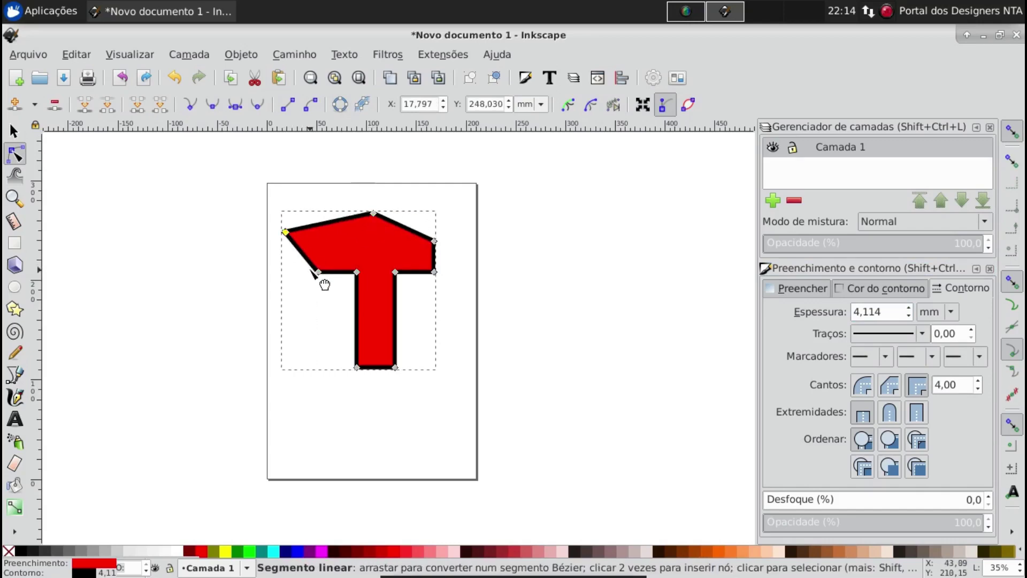
{"action": "double_click", "coordinate": [387, 219]}
{"action": "left_click", "coordinate": [348, 219]}
{"action": "mouse_move", "coordinate": [387, 219]}
{"action": "left_mouse_down"}
{"action": "mouse_move", "coordinate": [388, 239]}
{"action": "mouse_move", "coordinate": [338, 239]}
{"action": "left_mouse_up"}
{"action": "key", "text": "shift+u"}
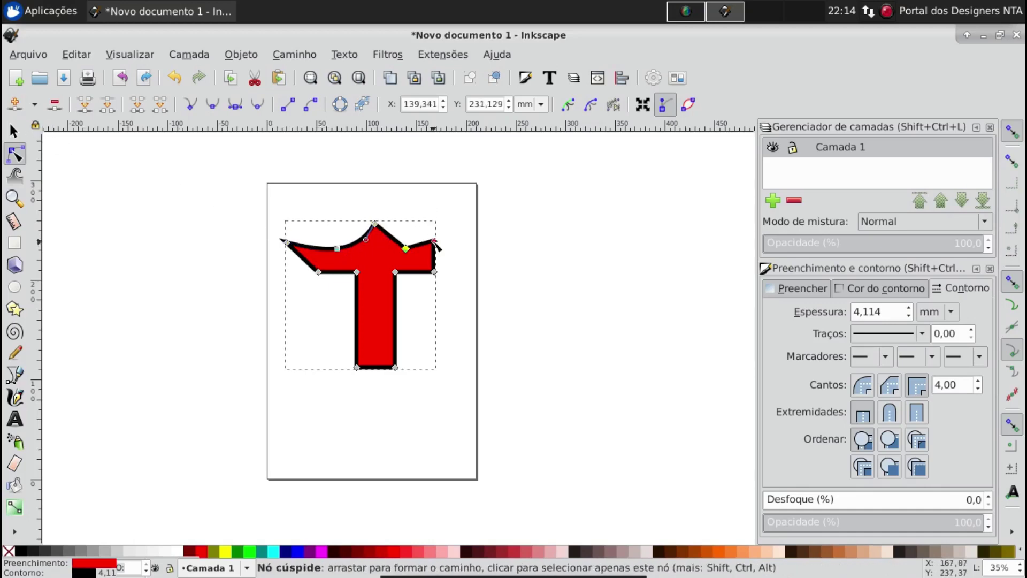
Sweep the right arm up into a spike and make both arm nodes smooth.
{"action": "left_click_drag", "start_coordinate": [387, 239], "coordinate": [423, 251]}
{"action": "left_click", "coordinate": [257, 104]}
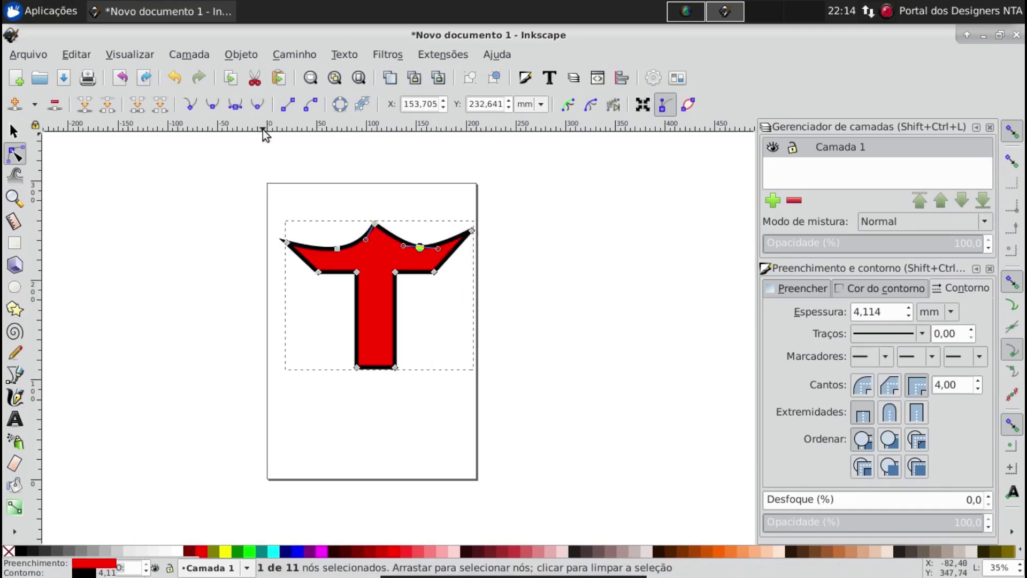
{"action": "left_click", "coordinate": [337, 248]}
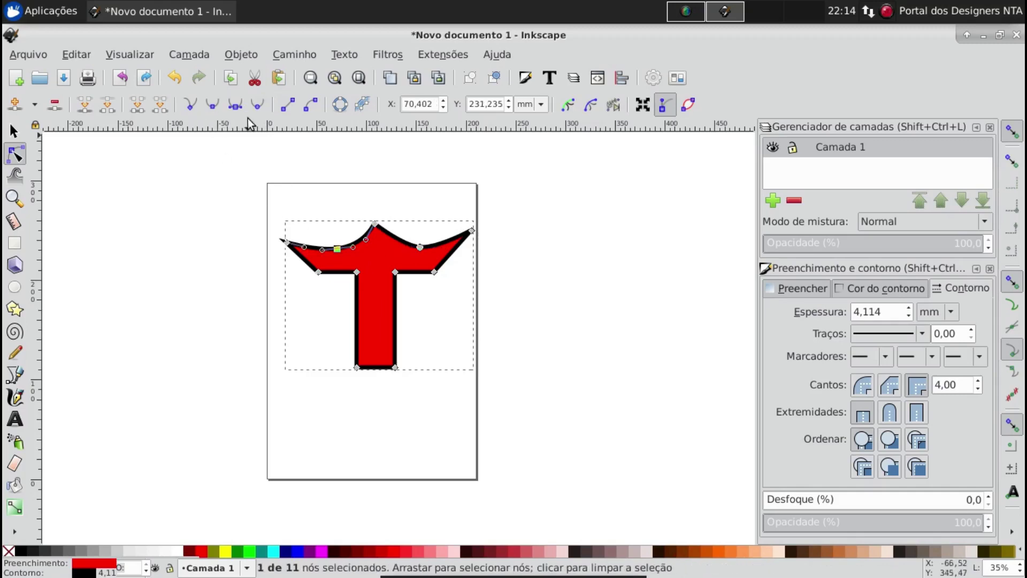
{"action": "left_click", "coordinate": [257, 105]}
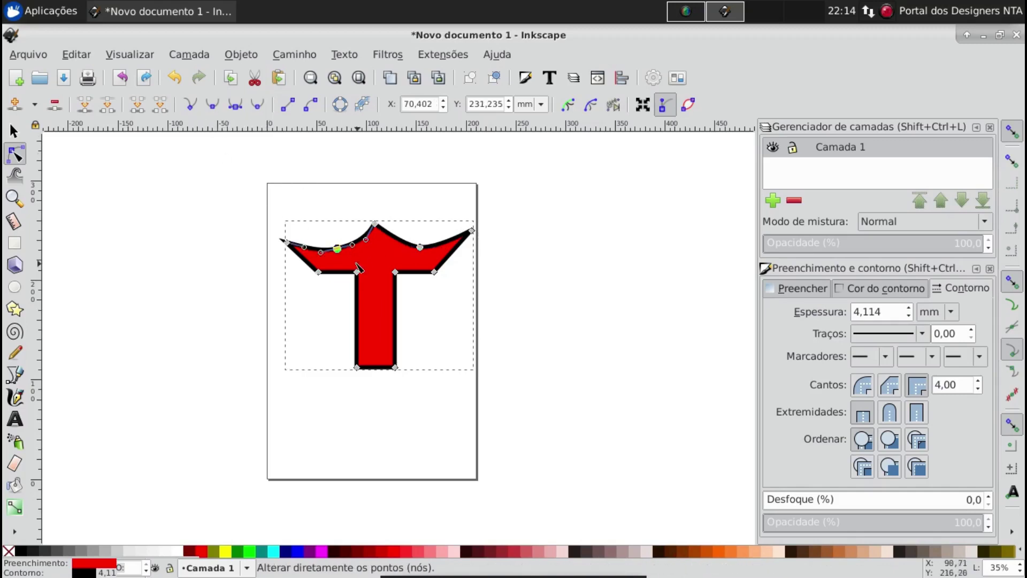
Pinch the stem with smooth nodes, lengthen its base, and raise the crown point.
{"action": "double_click", "coordinate": [357, 332]}
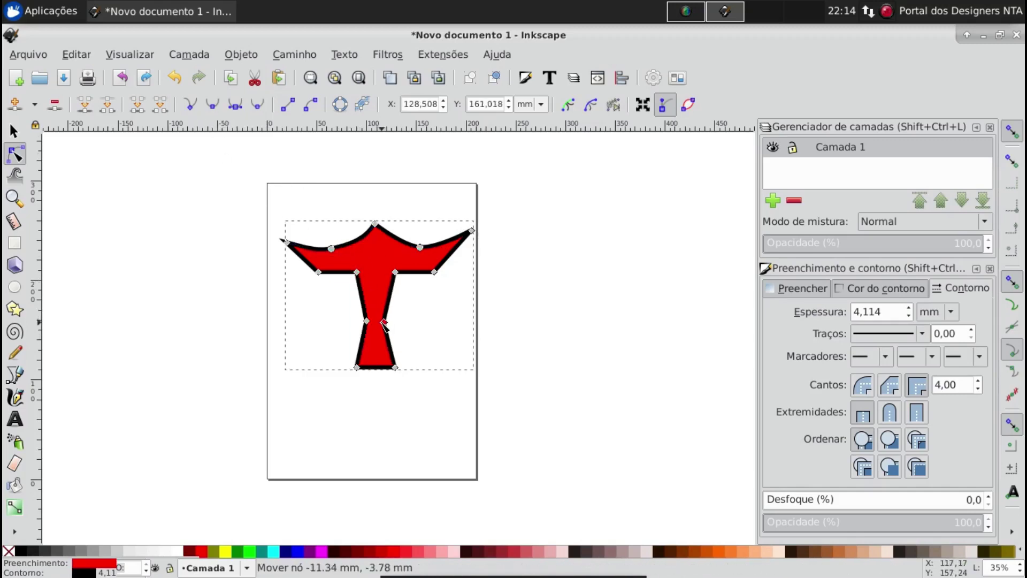
{"action": "left_click", "coordinate": [258, 106]}
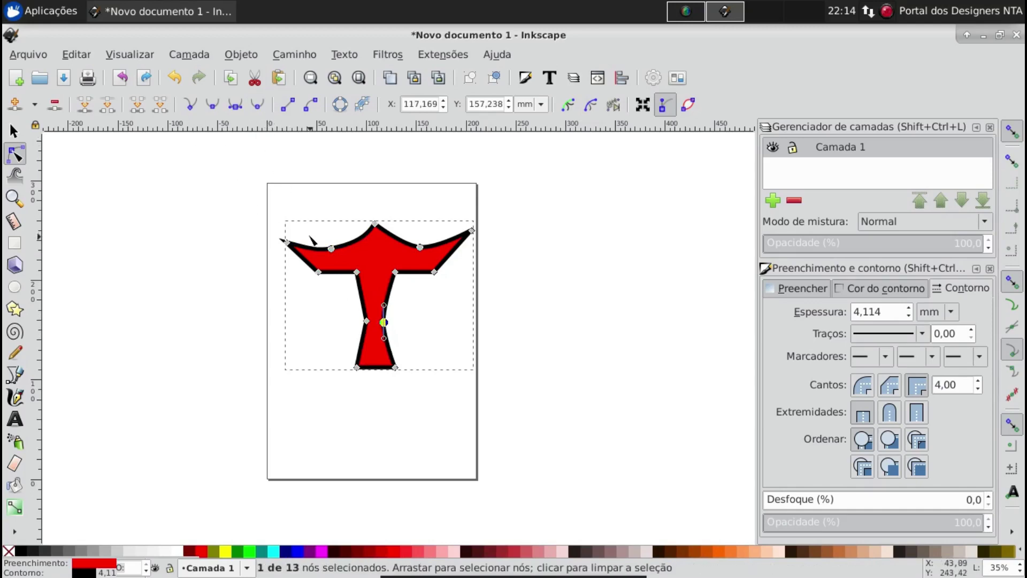
{"action": "left_click", "coordinate": [366, 321]}
{"action": "left_click", "coordinate": [257, 106]}
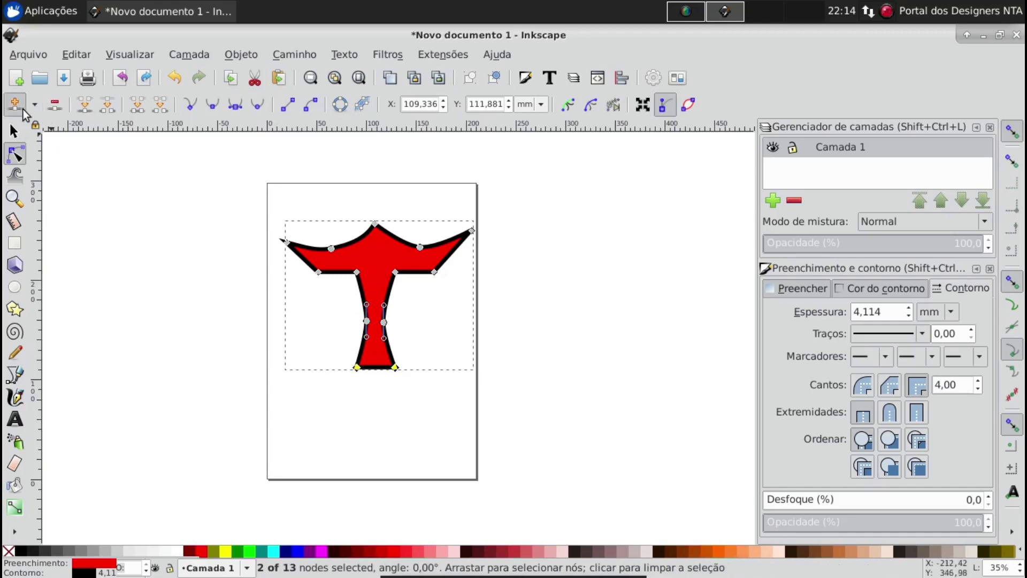
{"action": "left_click", "coordinate": [15, 105]}
{"action": "mouse_move", "coordinate": [376, 367]}
{"action": "left_mouse_down"}
{"action": "mouse_move", "coordinate": [378, 386]}
{"action": "mouse_move", "coordinate": [378, 369]}
{"action": "left_mouse_up"}
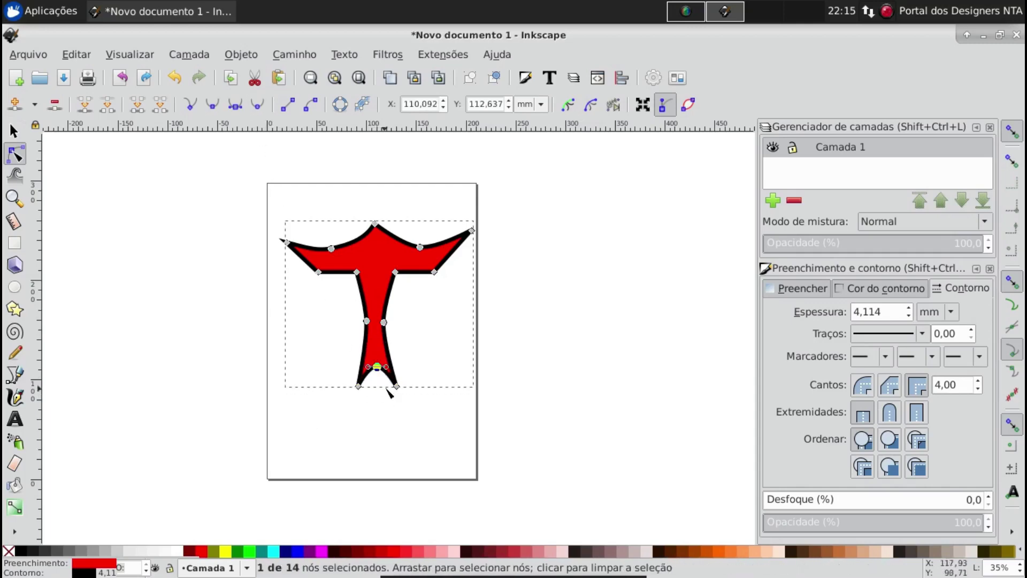
{"action": "left_click_drag", "start_coordinate": [374, 224], "coordinate": [375, 202]}
{"action": "left_click_drag", "start_coordinate": [367, 321], "coordinate": [368, 326]}
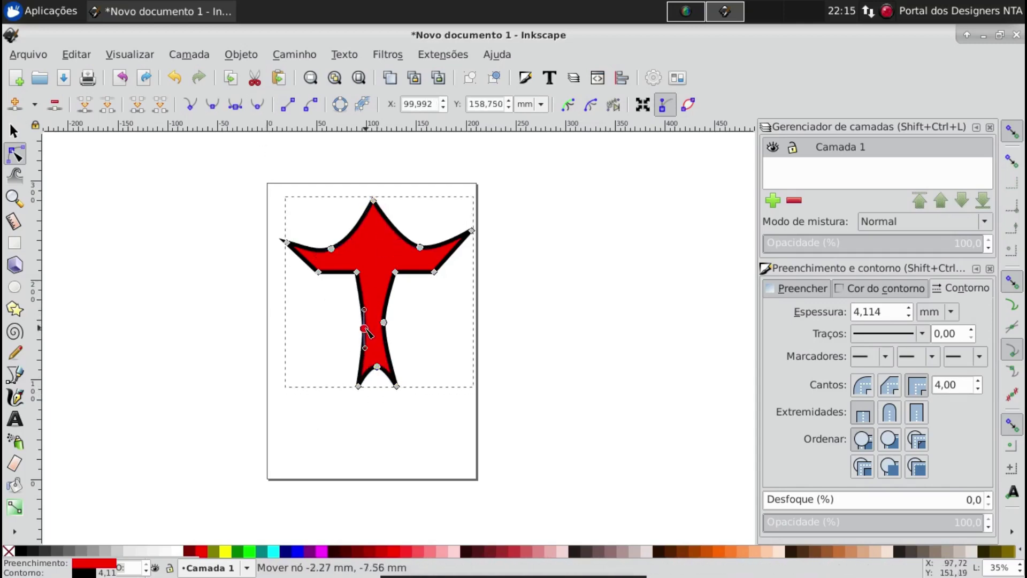
{"action": "left_click", "coordinate": [383, 322]}
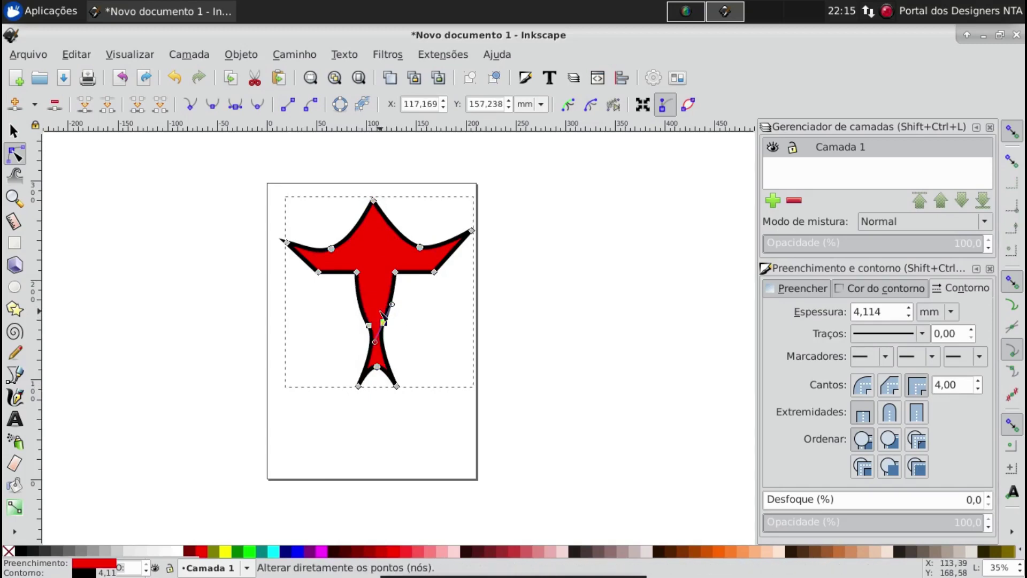